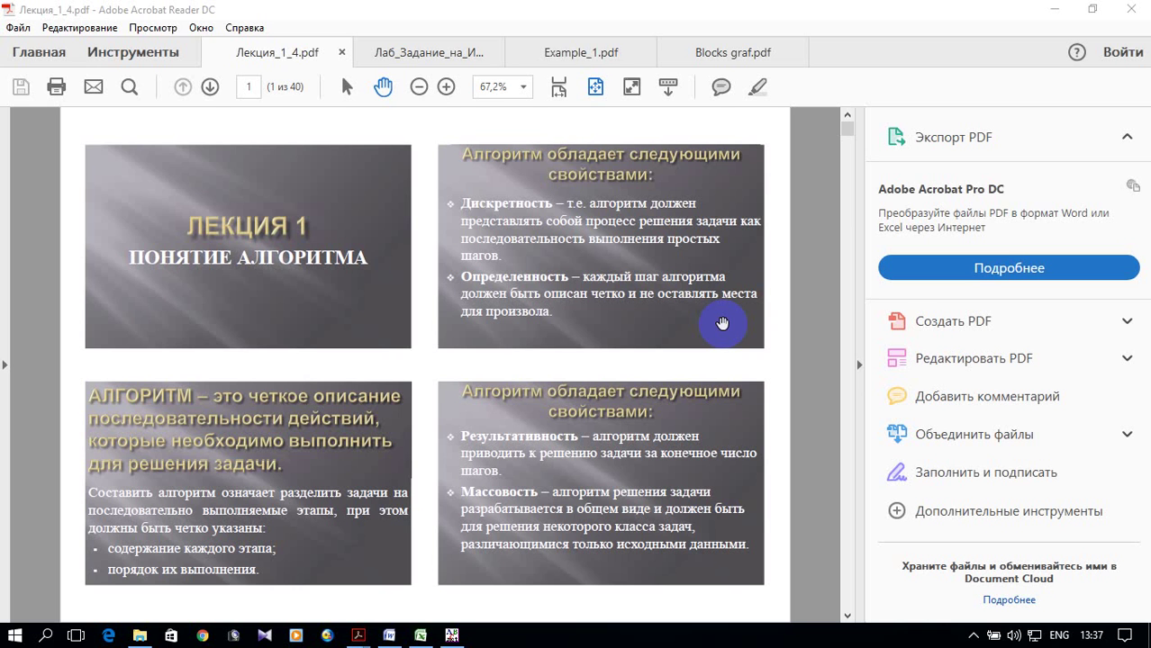
Step: Scroll through Лекция_1_4.pdf to the GOTO and IF operator slides around page 31
{"action": "scroll", "coordinate": [723, 323], "scroll_direction": "down", "scroll_amount": 10}
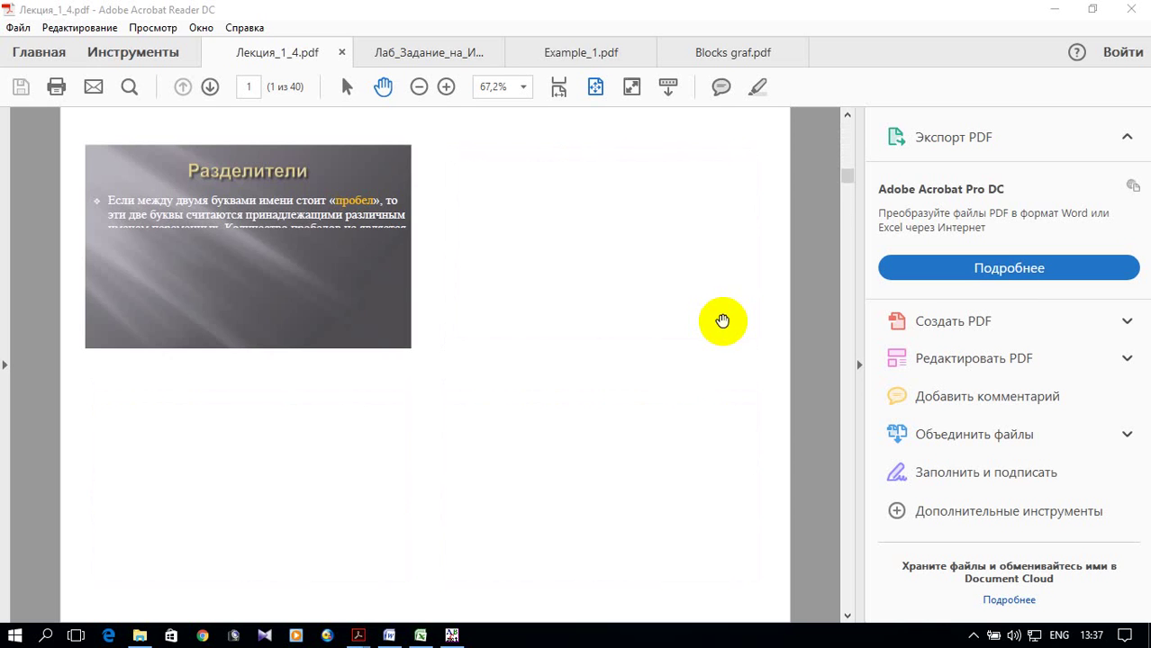
{"action": "scroll", "coordinate": [723, 321], "scroll_direction": "down", "scroll_amount": 5}
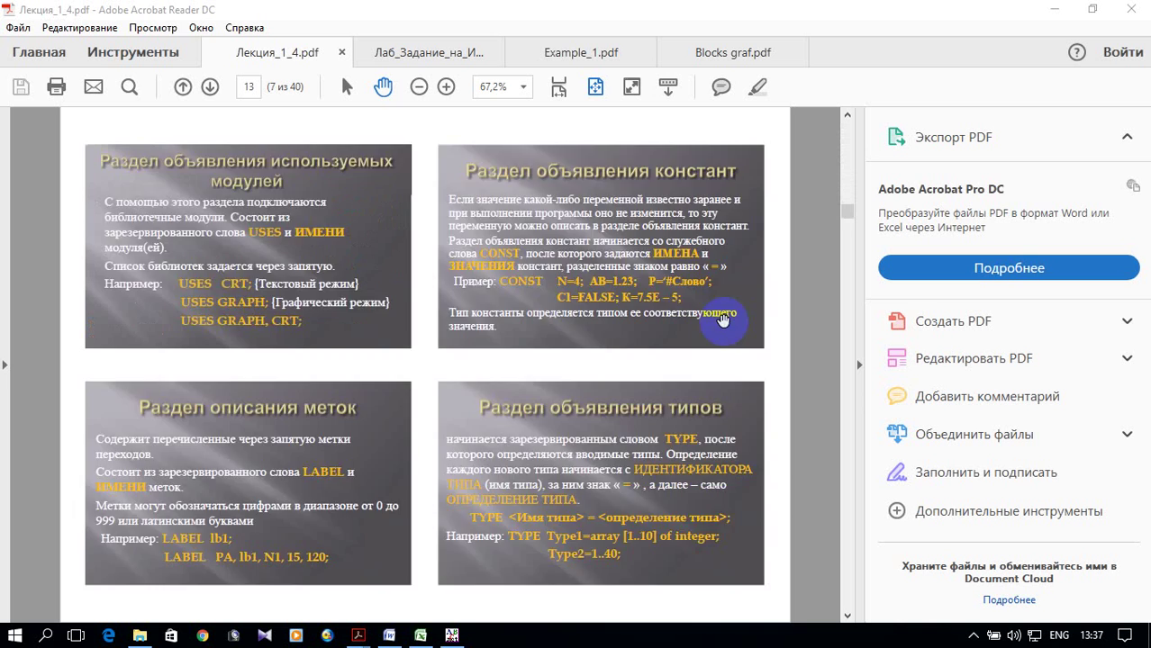
{"action": "scroll", "coordinate": [722, 321], "scroll_direction": "down", "scroll_amount": 5}
{"action": "scroll", "coordinate": [722, 322], "scroll_direction": "down", "scroll_amount": 5}
{"action": "scroll", "coordinate": [722, 322], "scroll_direction": "down", "scroll_amount": 5}
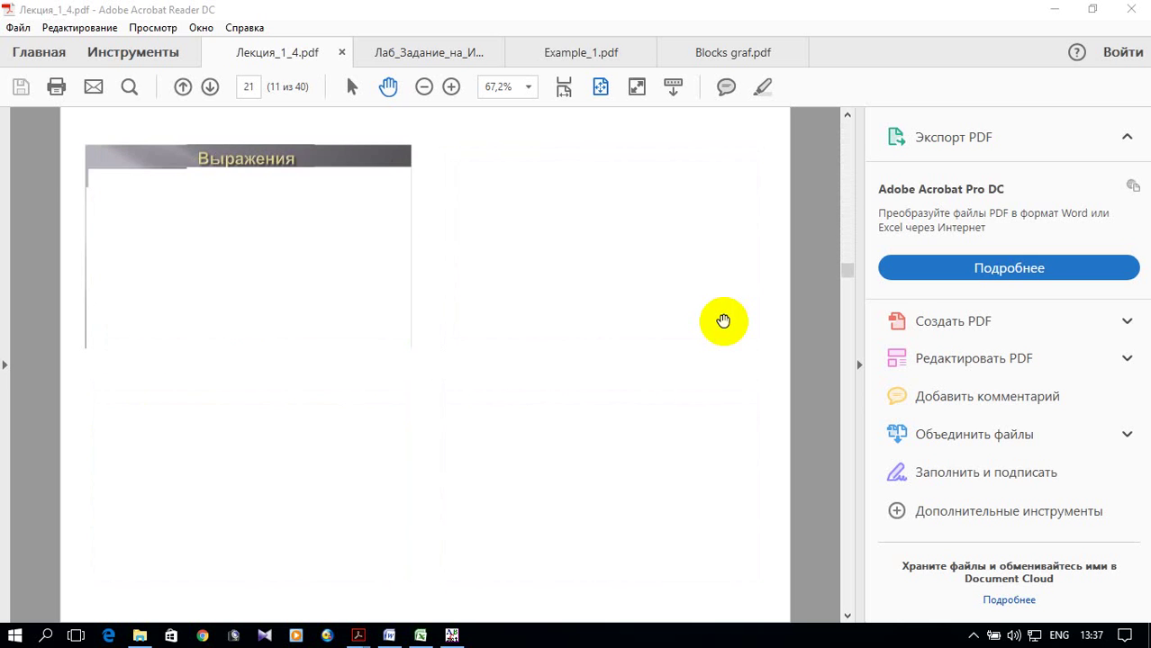
{"action": "scroll", "coordinate": [723, 322], "scroll_direction": "down", "scroll_amount": 3}
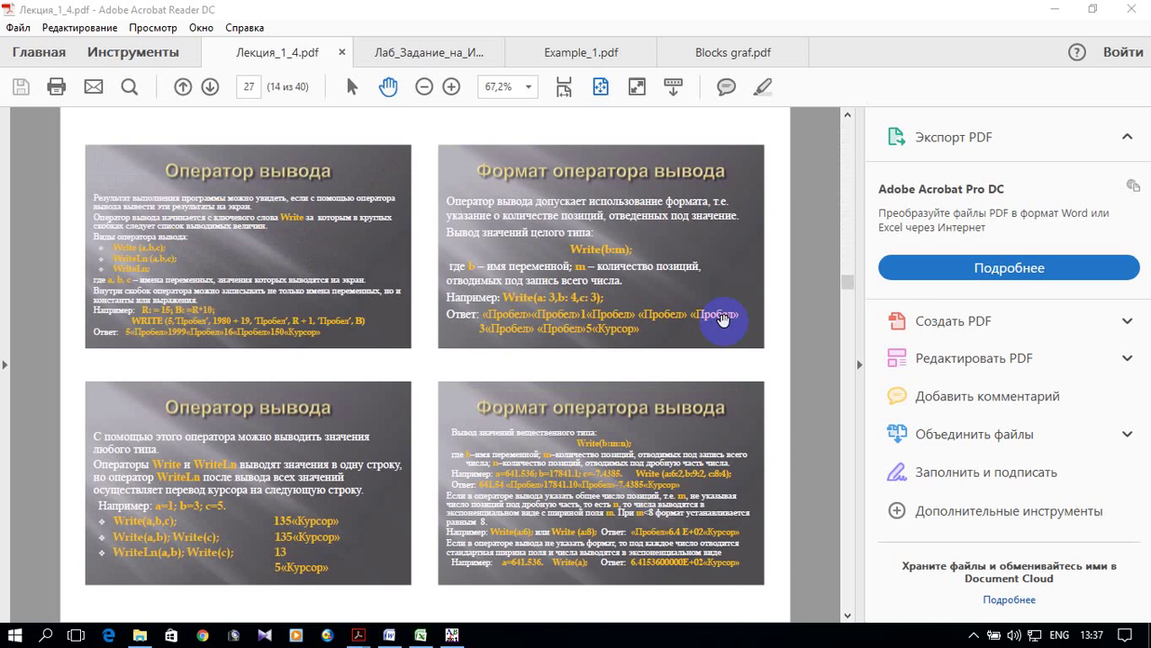
{"action": "scroll", "coordinate": [723, 321], "scroll_direction": "down", "scroll_amount": 5}
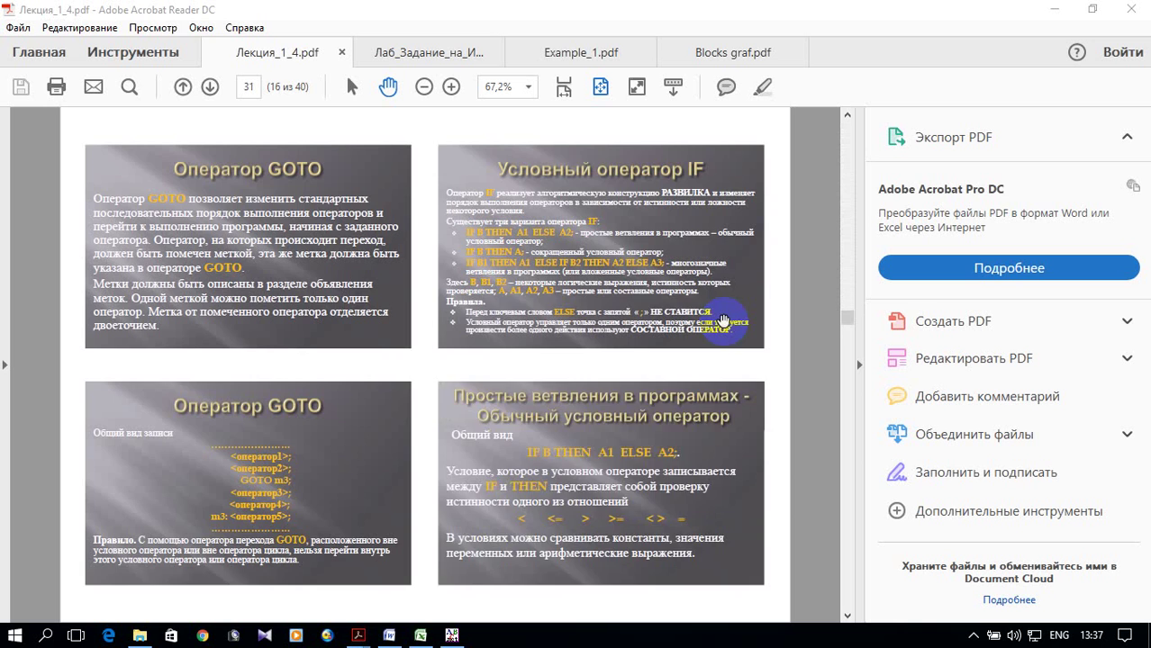
{"action": "scroll", "coordinate": [722, 322], "scroll_direction": "down", "scroll_amount": 5}
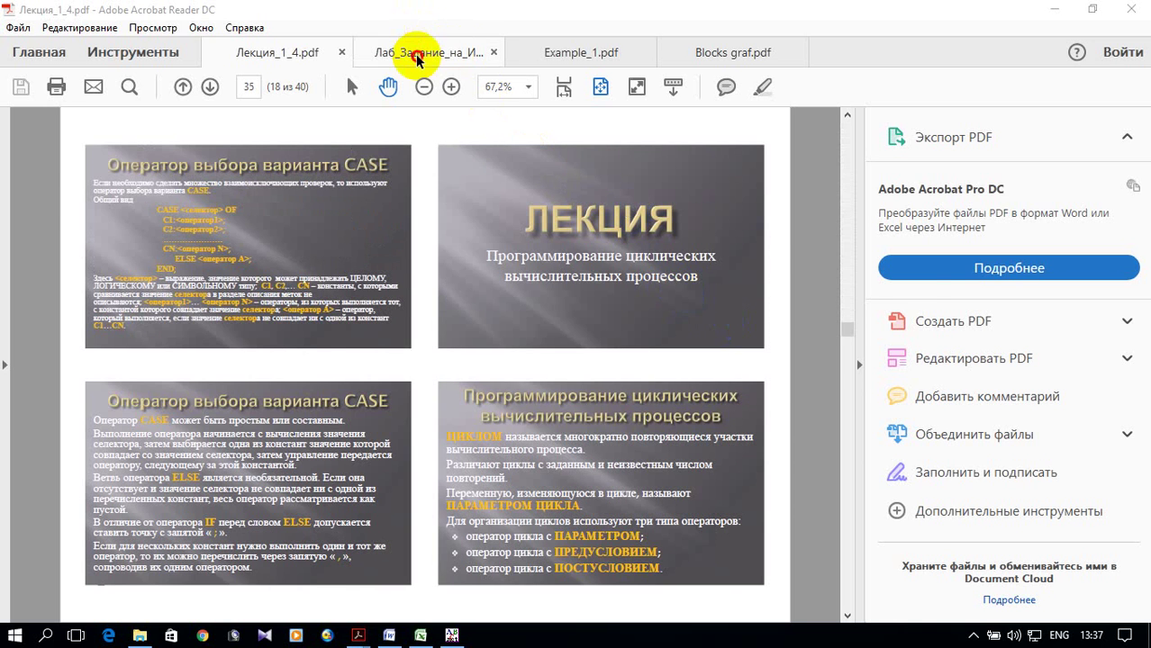
Step: Switch to the Лаб_Задание_на_ИиВМ_2016_2d.pdf tab and start reading from page 1
{"action": "left_click", "coordinate": [417, 55]}
{"action": "scroll", "coordinate": [809, 285], "scroll_direction": "down", "scroll_amount": 2}
{"action": "scroll", "coordinate": [803, 284], "scroll_direction": "down", "scroll_amount": 2}
{"action": "scroll", "coordinate": [803, 283], "scroll_direction": "down", "scroll_amount": 4}
{"action": "scroll", "coordinate": [803, 283], "scroll_direction": "down", "scroll_amount": 2}
{"action": "scroll", "coordinate": [801, 283], "scroll_direction": "down", "scroll_amount": 2}
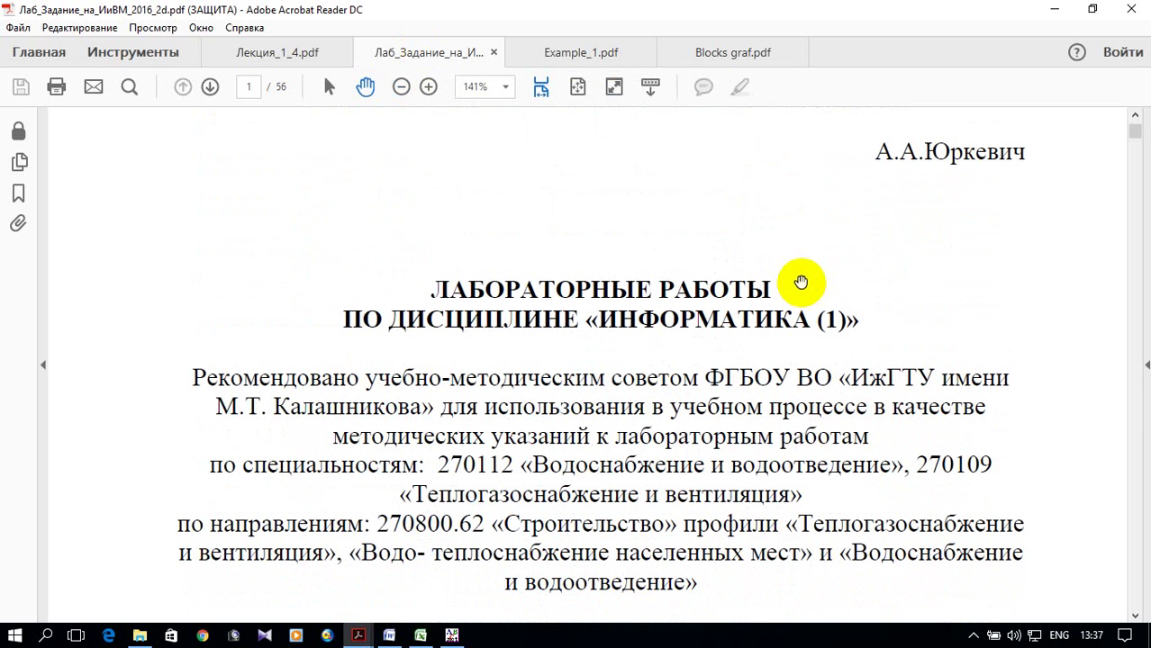
Step: Scroll down to page 4, Laboratory Work No. 1 and its sample interview questions
{"action": "scroll", "coordinate": [800, 282], "scroll_direction": "down", "scroll_amount": 3}
{"action": "scroll", "coordinate": [797, 283], "scroll_direction": "down", "scroll_amount": 3}
{"action": "scroll", "coordinate": [796, 283], "scroll_direction": "down", "scroll_amount": 4}
{"action": "scroll", "coordinate": [795, 291], "scroll_direction": "down", "scroll_amount": 5}
{"action": "scroll", "coordinate": [793, 289], "scroll_direction": "down", "scroll_amount": 3}
{"action": "scroll", "coordinate": [791, 293], "scroll_direction": "down", "scroll_amount": 5}
{"action": "scroll", "coordinate": [792, 296], "scroll_direction": "down", "scroll_amount": 4}
{"action": "scroll", "coordinate": [789, 296], "scroll_direction": "down", "scroll_amount": 3}
{"action": "scroll", "coordinate": [787, 295], "scroll_direction": "down", "scroll_amount": 4}
{"action": "scroll", "coordinate": [787, 289], "scroll_direction": "down", "scroll_amount": 5}
{"action": "scroll", "coordinate": [786, 290], "scroll_direction": "down", "scroll_amount": 3}
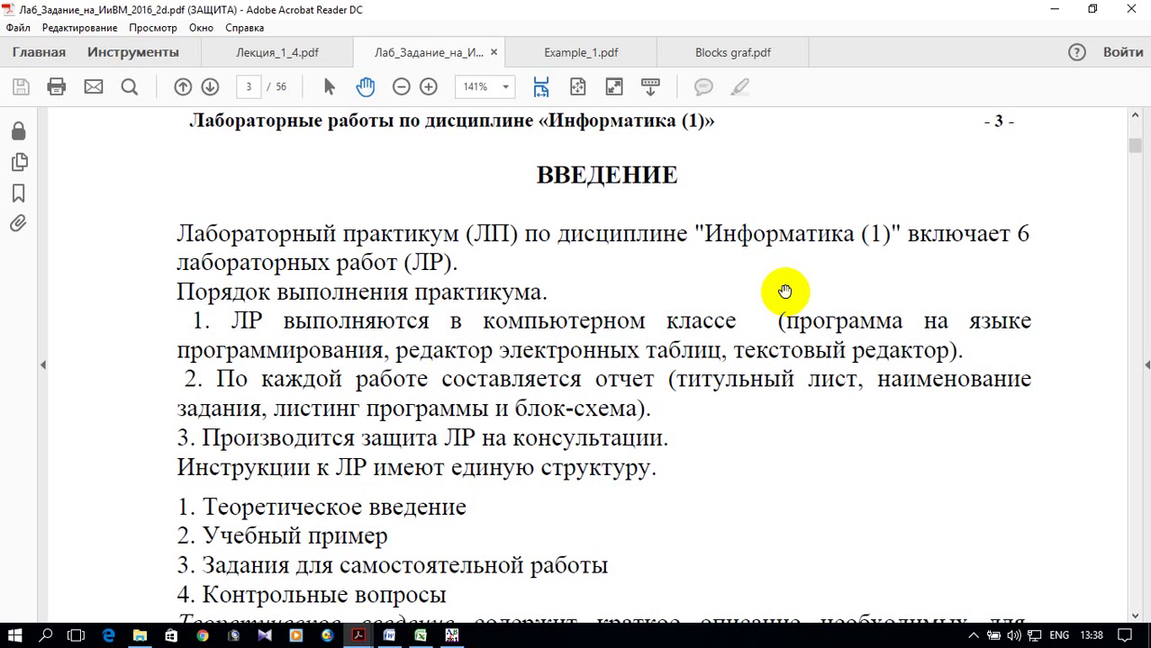
{"action": "scroll", "coordinate": [784, 291], "scroll_direction": "down", "scroll_amount": 10}
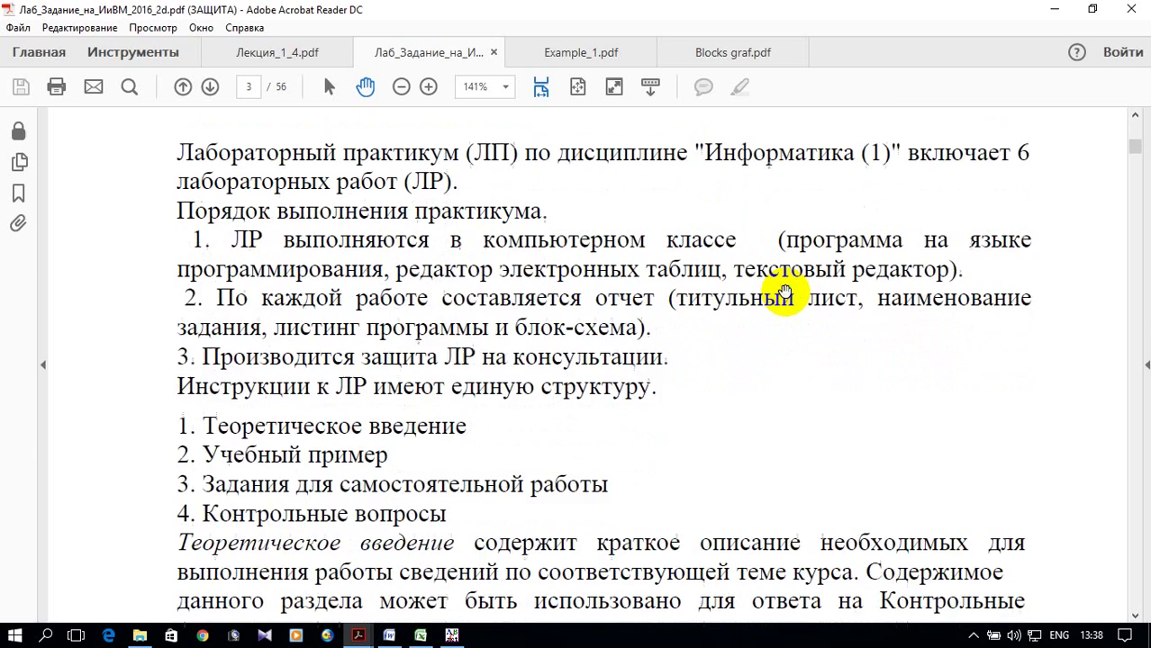
{"action": "scroll", "coordinate": [784, 291], "scroll_direction": "down", "scroll_amount": 3}
{"action": "scroll", "coordinate": [784, 291], "scroll_direction": "down", "scroll_amount": 3}
{"action": "scroll", "coordinate": [785, 291], "scroll_direction": "down", "scroll_amount": 2}
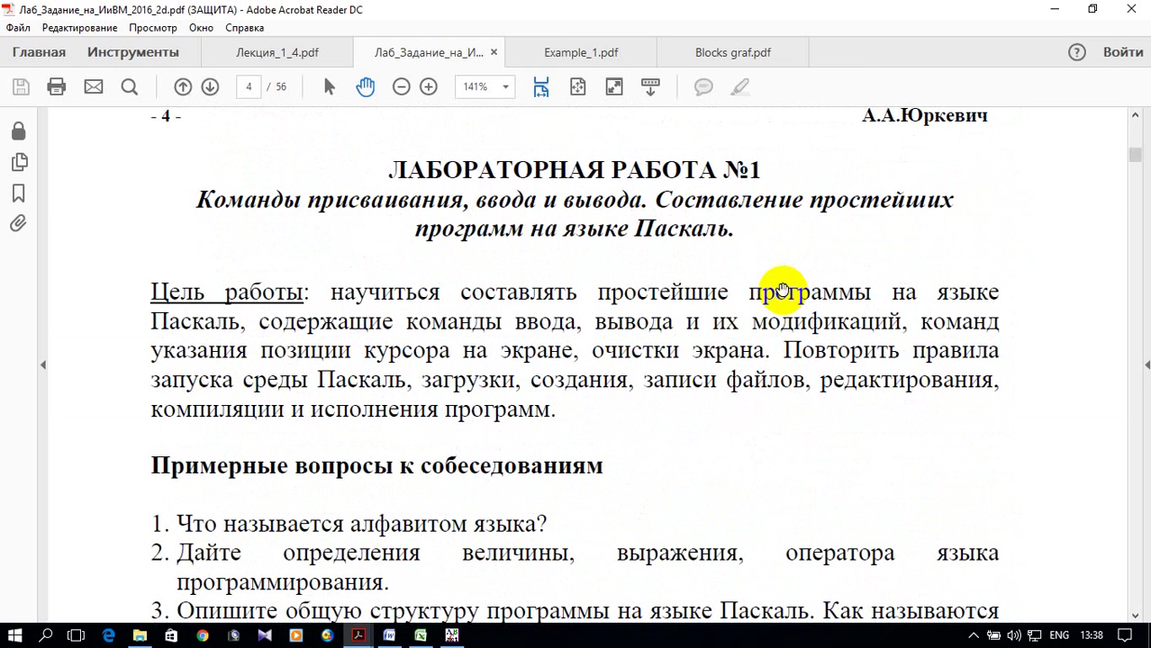
{"action": "scroll", "coordinate": [774, 301], "scroll_direction": "down", "scroll_amount": 1}
{"action": "scroll", "coordinate": [779, 304], "scroll_direction": "down", "scroll_amount": 1}
{"action": "scroll", "coordinate": [780, 306], "scroll_direction": "down", "scroll_amount": 2}
{"action": "scroll", "coordinate": [780, 308], "scroll_direction": "down", "scroll_amount": 1}
{"action": "scroll", "coordinate": [779, 308], "scroll_direction": "down", "scroll_amount": 1}
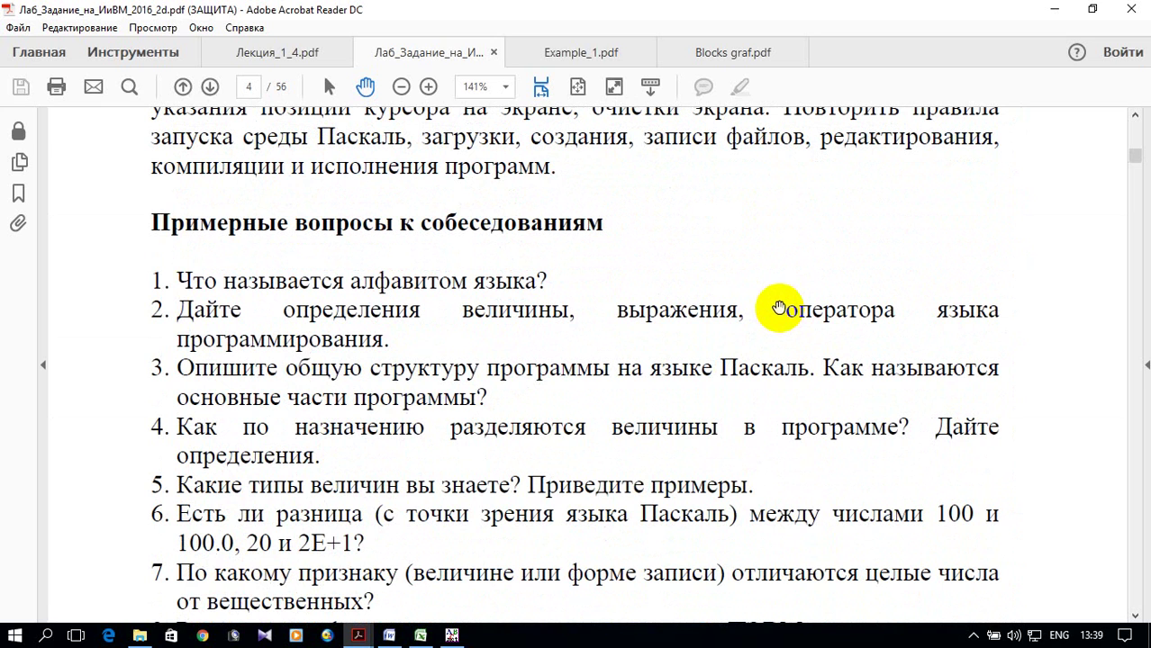
Step: Jump to page 20 of the lab assignments via the page number box
{"action": "left_click", "coordinate": [255, 86]}
{"action": "type", "text": "20"}
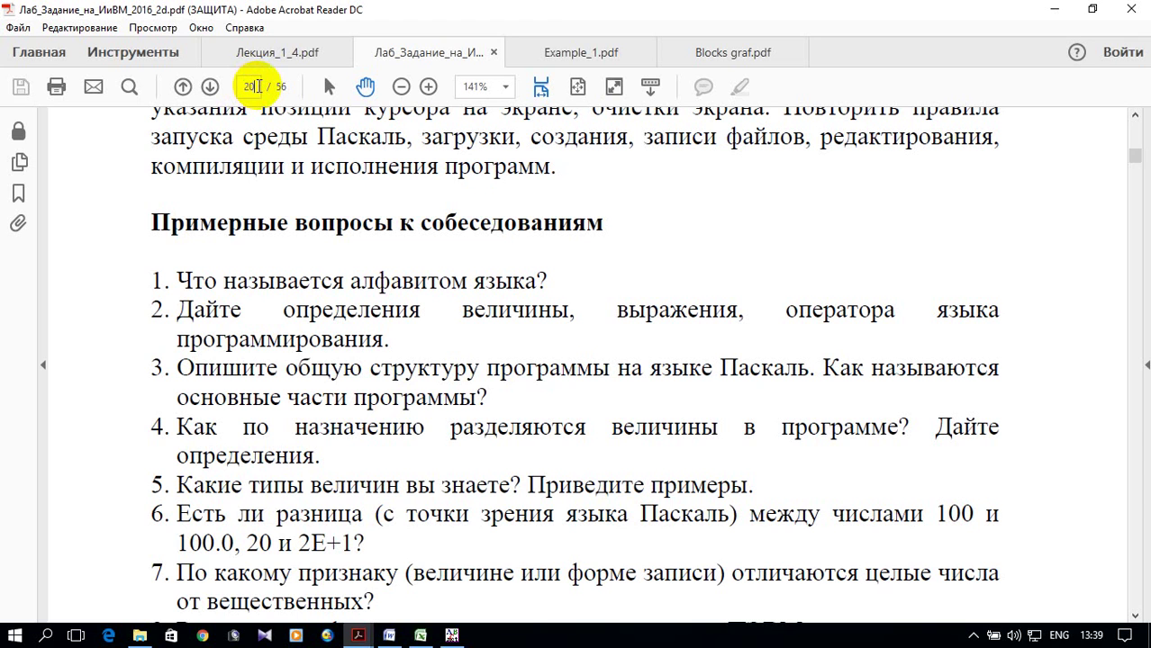
{"action": "key", "text": "Return"}
Step: Scroll to the Задание 1 variants Л.р. 1–4, then bring up the Example_1 tab
{"action": "scroll", "coordinate": [891, 295], "scroll_direction": "down", "scroll_amount": 1}
{"action": "scroll", "coordinate": [890, 294], "scroll_direction": "down", "scroll_amount": 3}
{"action": "scroll", "coordinate": [880, 294], "scroll_direction": "down", "scroll_amount": 1}
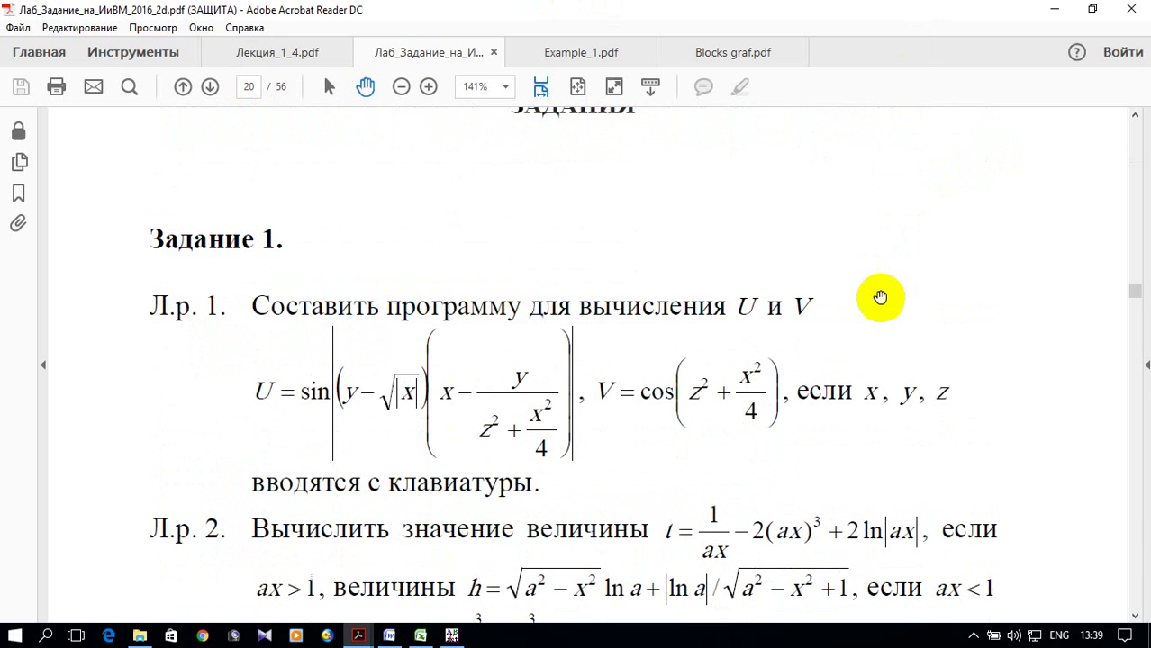
{"action": "scroll", "coordinate": [880, 297], "scroll_direction": "up", "scroll_amount": 2}
{"action": "scroll", "coordinate": [880, 297], "scroll_direction": "down", "scroll_amount": 2}
{"action": "scroll", "coordinate": [865, 279], "scroll_direction": "down", "scroll_amount": 3}
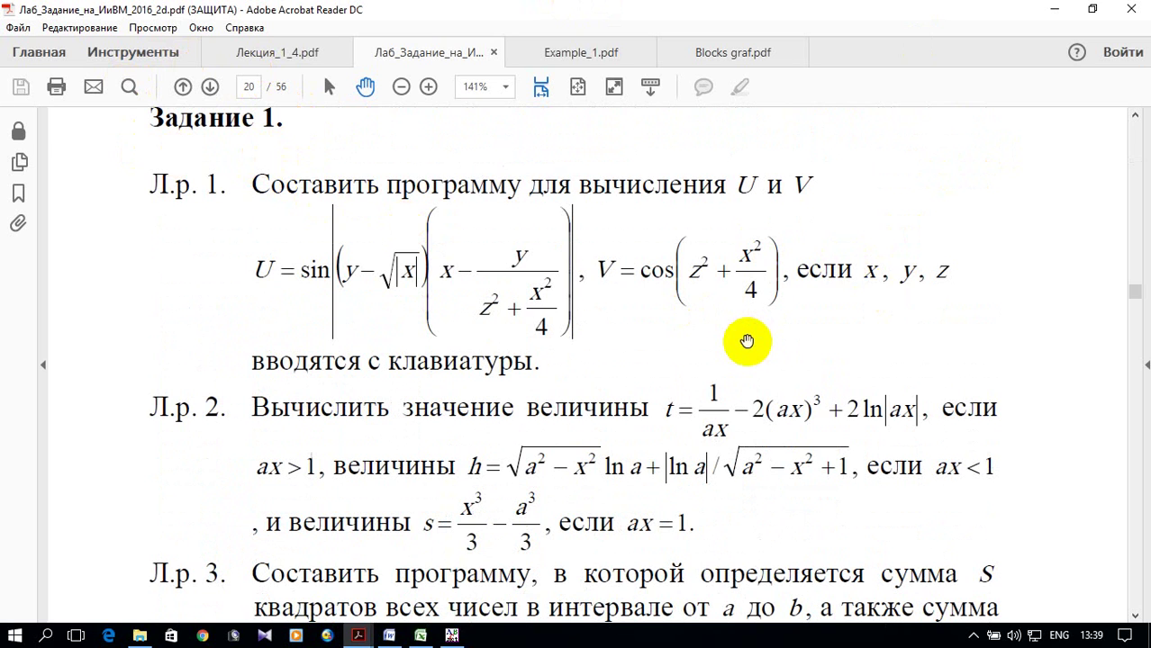
{"action": "scroll", "coordinate": [747, 340], "scroll_direction": "down", "scroll_amount": 3}
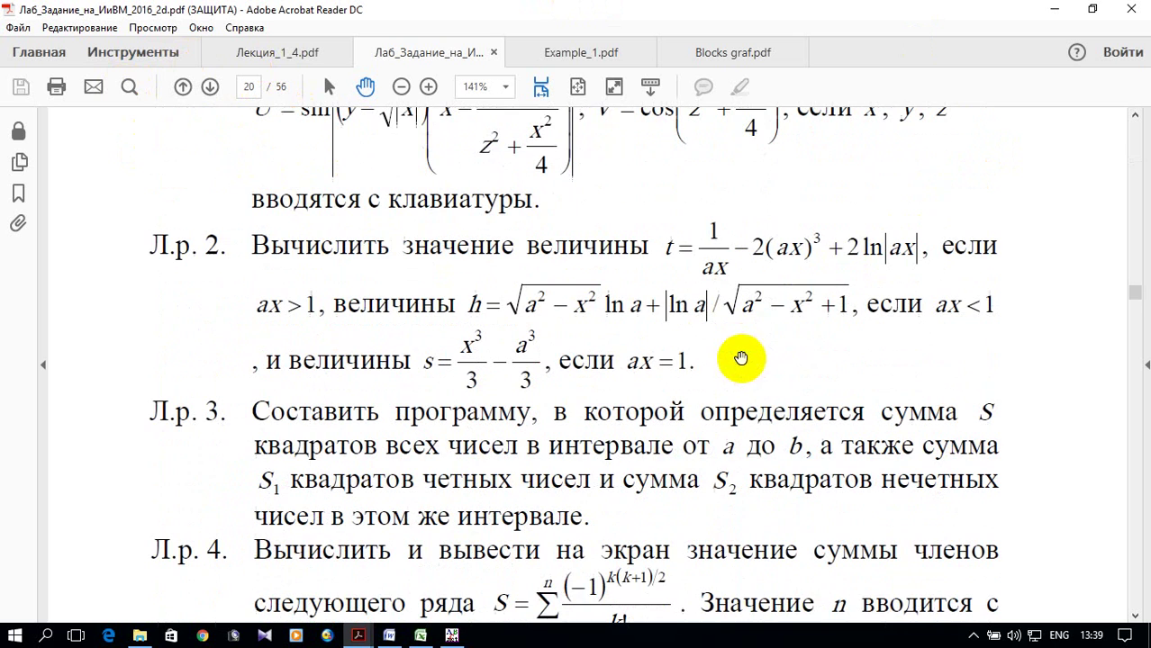
{"action": "left_click", "coordinate": [553, 56]}
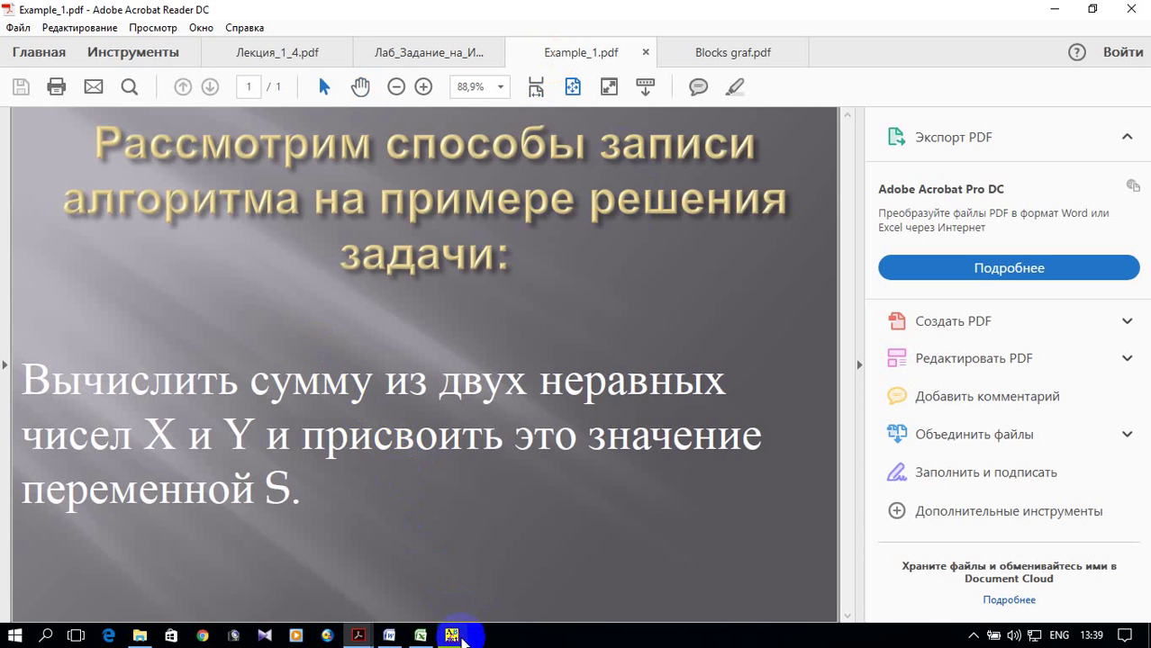
Step: Leave the Example_1 sum-of-X-and-Y task and bring PascalABC.NET to the front
{"action": "left_click", "coordinate": [455, 636]}
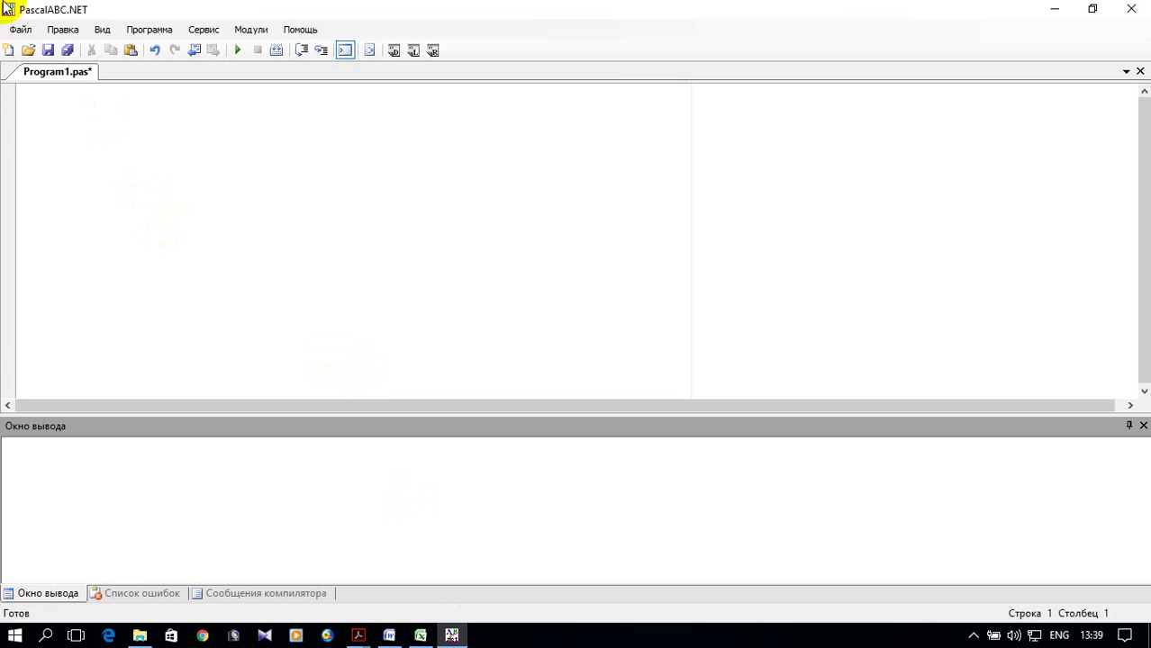
Step: Look through PascalABC.NET's Файл and Правка menus, then bring up Excel's blank Книга1
{"action": "left_click", "coordinate": [20, 29]}
{"action": "mouse_move", "coordinate": [63, 29]}
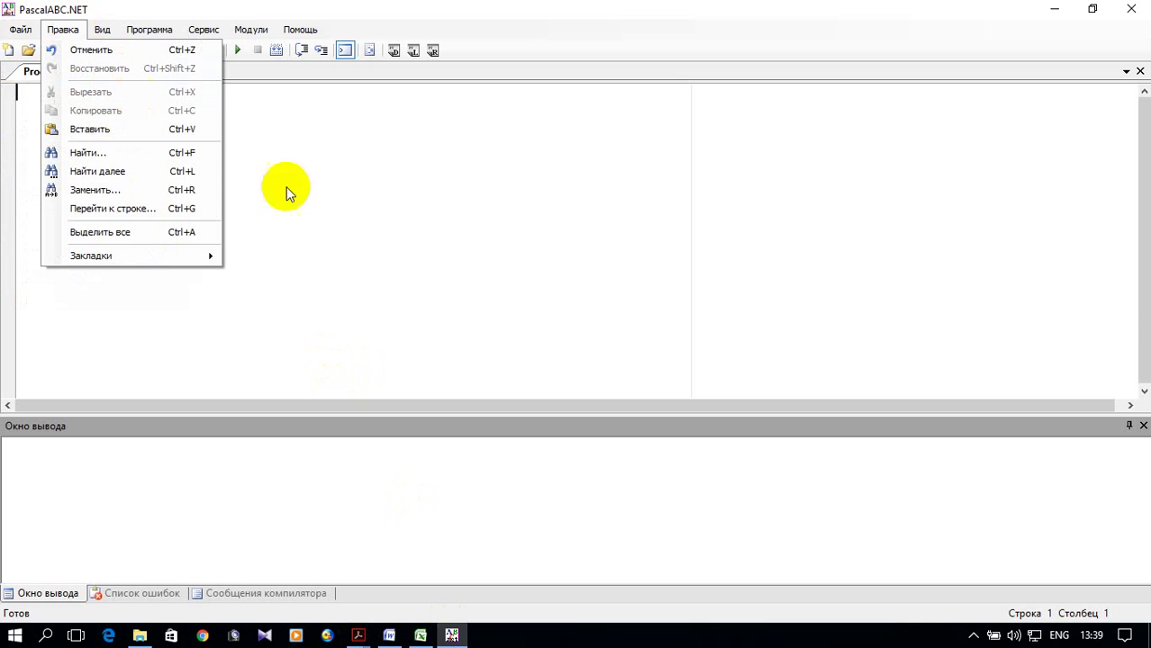
{"action": "left_click", "coordinate": [332, 17]}
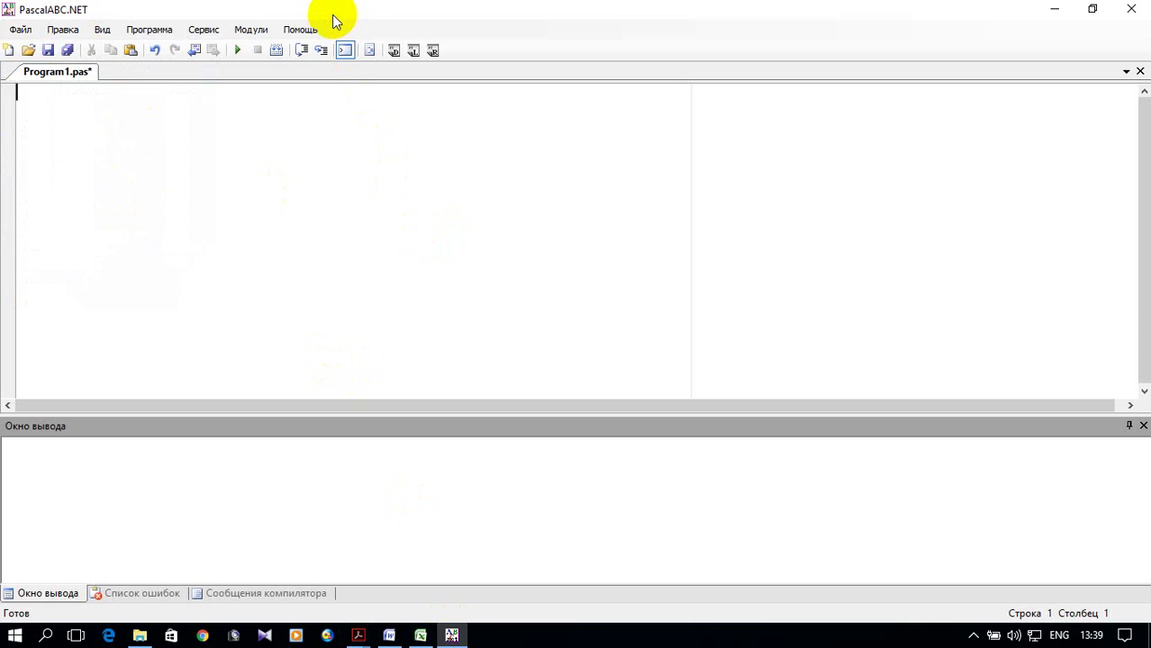
{"action": "left_click", "coordinate": [419, 636]}
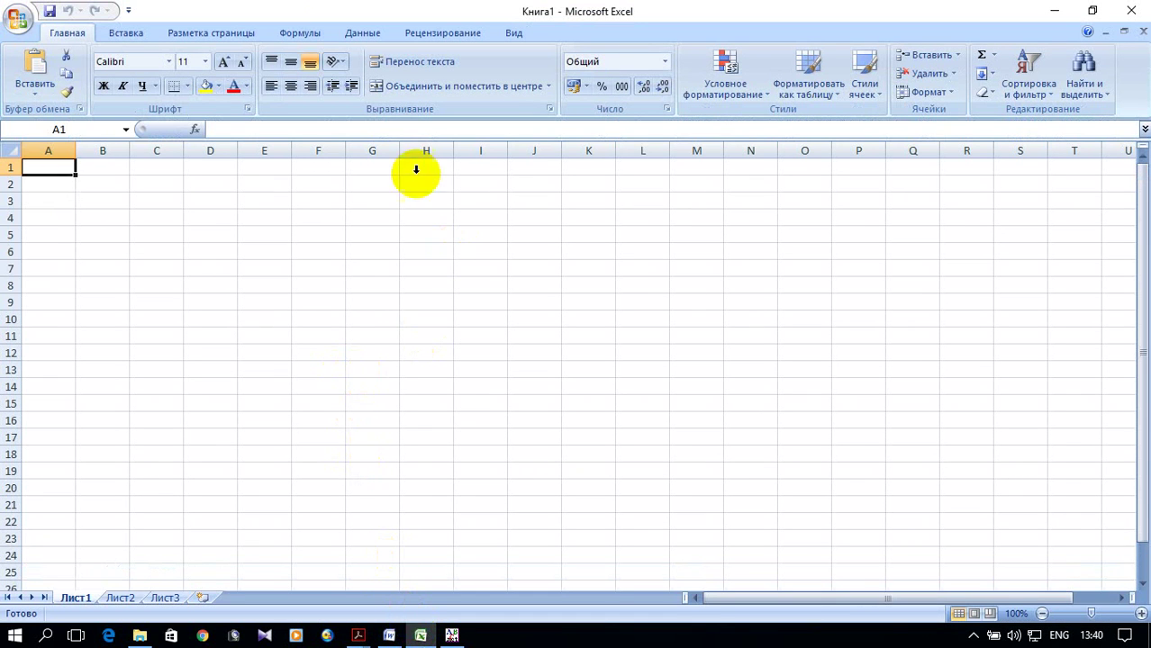
Step: Switch from Excel to the blank Word document Документ1
{"action": "left_click", "coordinate": [390, 636]}
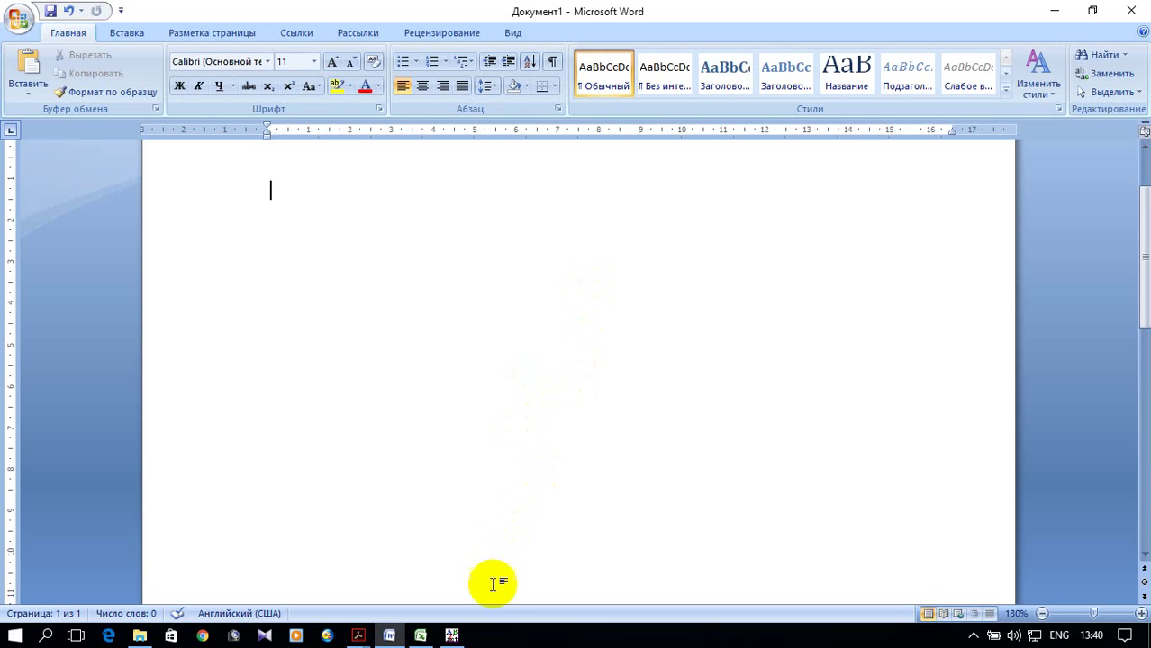
Step: Return to the PascalABC.NET editor with the empty Program1.pas
{"action": "left_click", "coordinate": [452, 636]}
Step: Place the cursor in PascalABC.NET's empty Program1.pas editor
{"action": "left_click", "coordinate": [393, 237]}
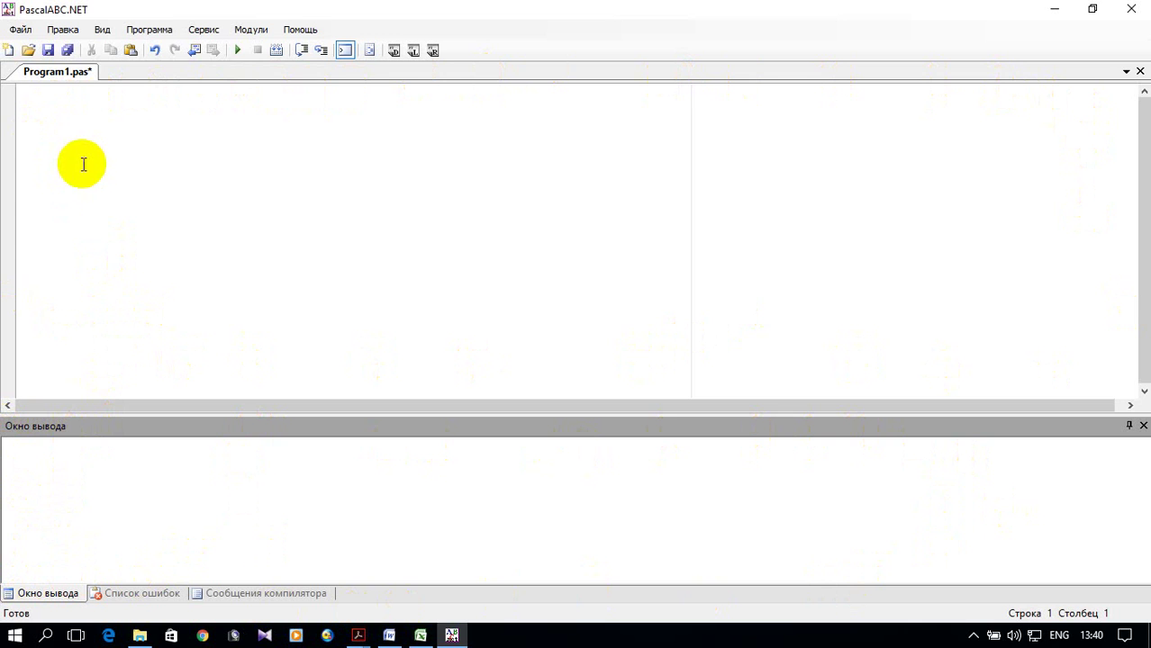
{"action": "left_click", "coordinate": [20, 32]}
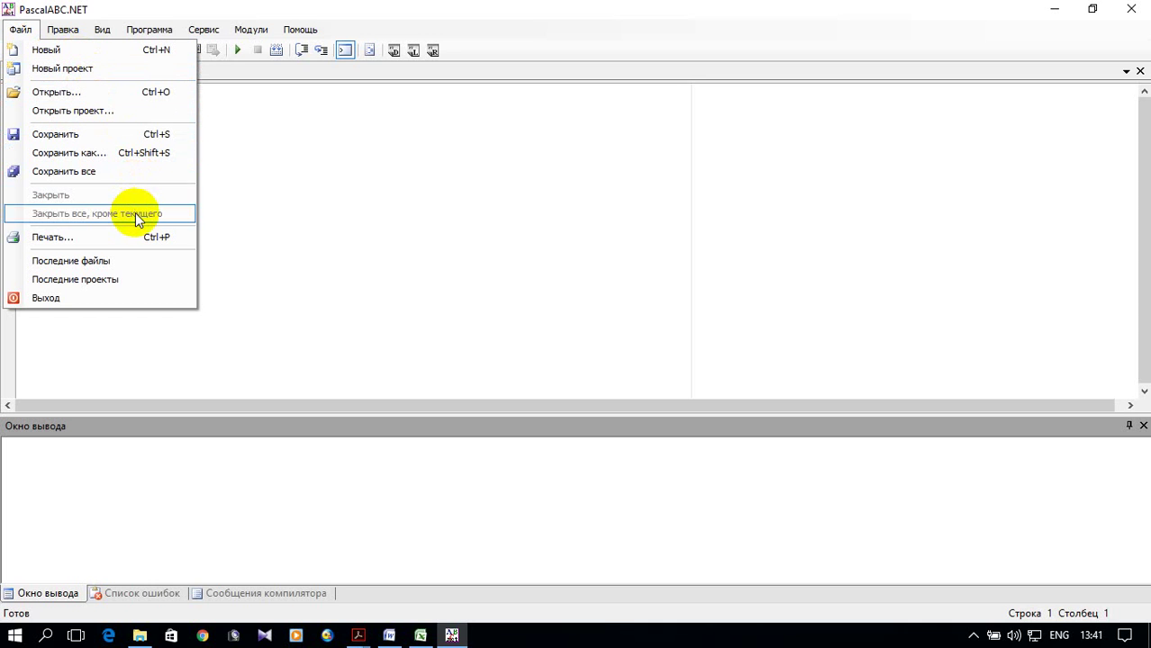
{"action": "mouse_move", "coordinate": [72, 31]}
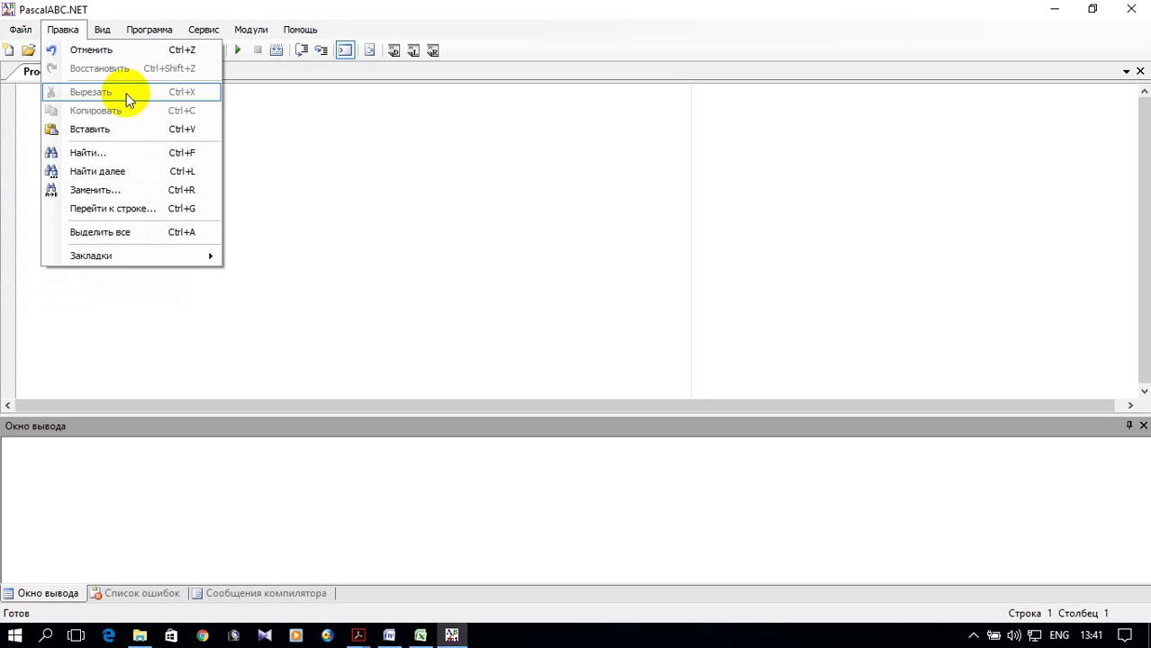
{"action": "left_click", "coordinate": [103, 30]}
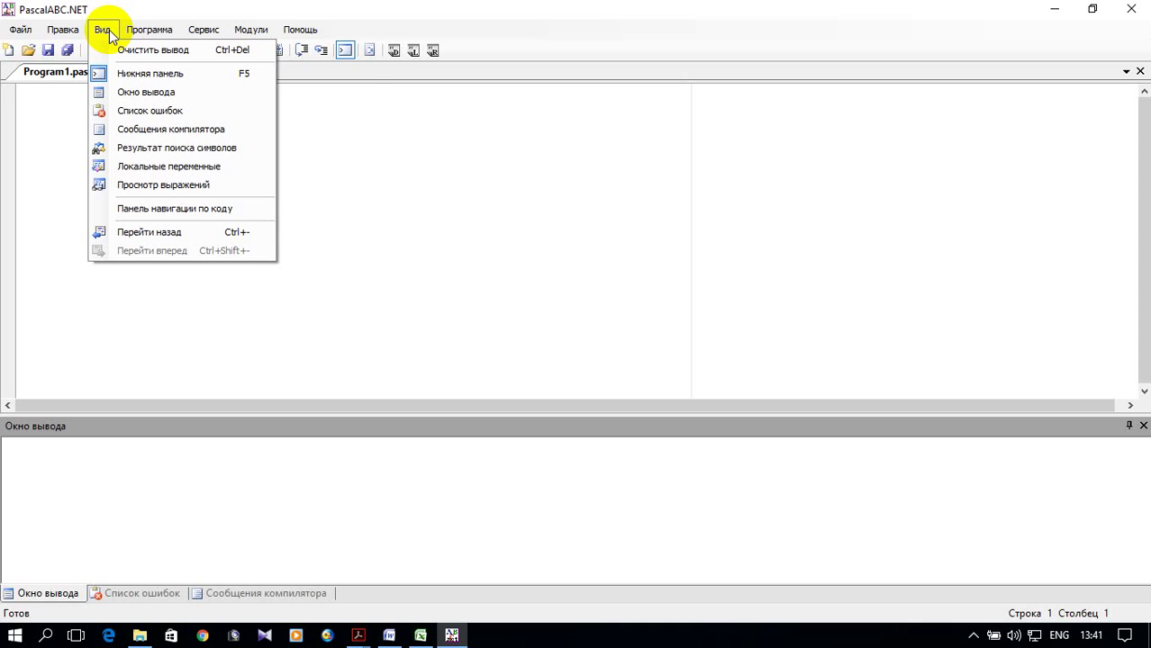
{"action": "mouse_move", "coordinate": [133, 38]}
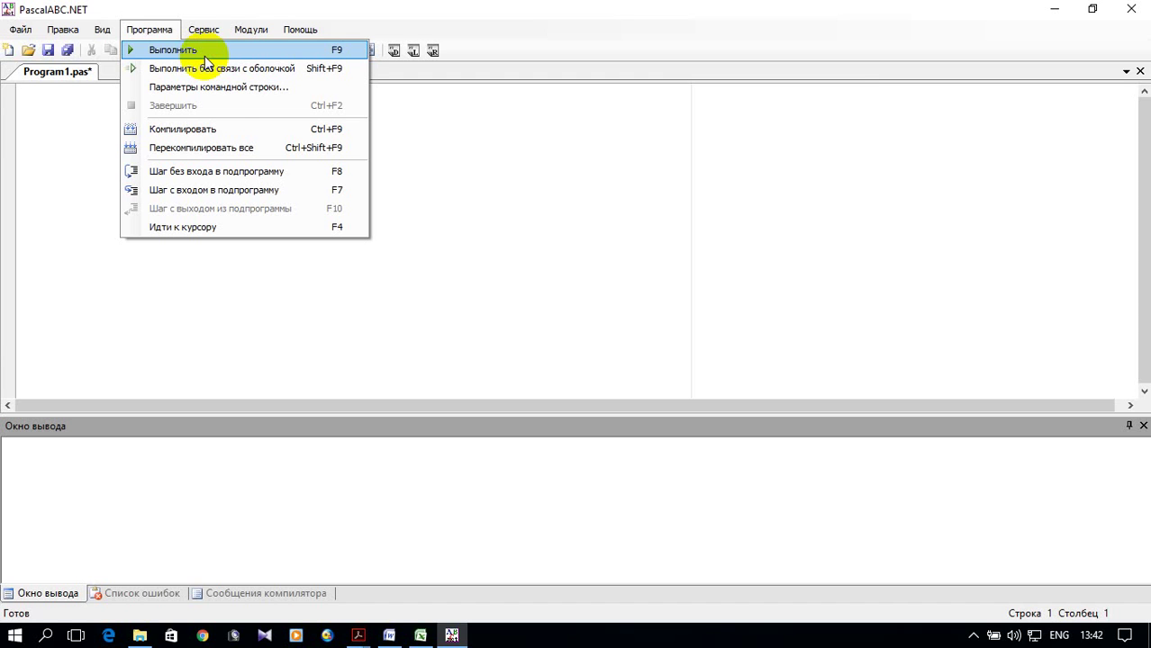
{"action": "mouse_move", "coordinate": [204, 33]}
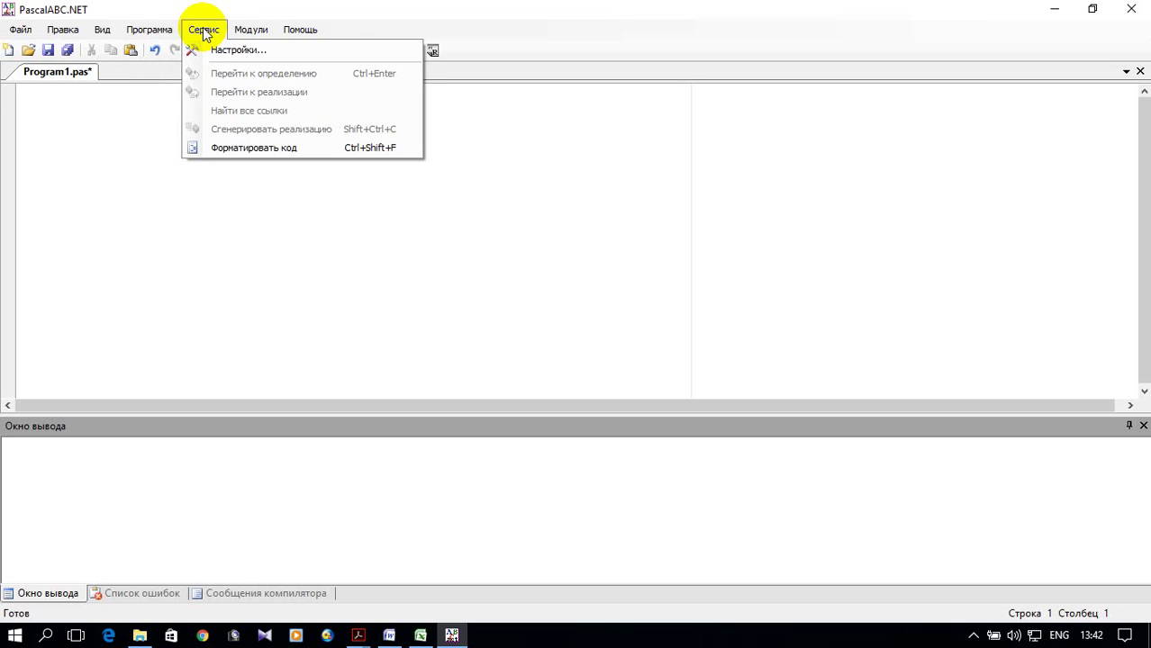
{"action": "mouse_move", "coordinate": [243, 32]}
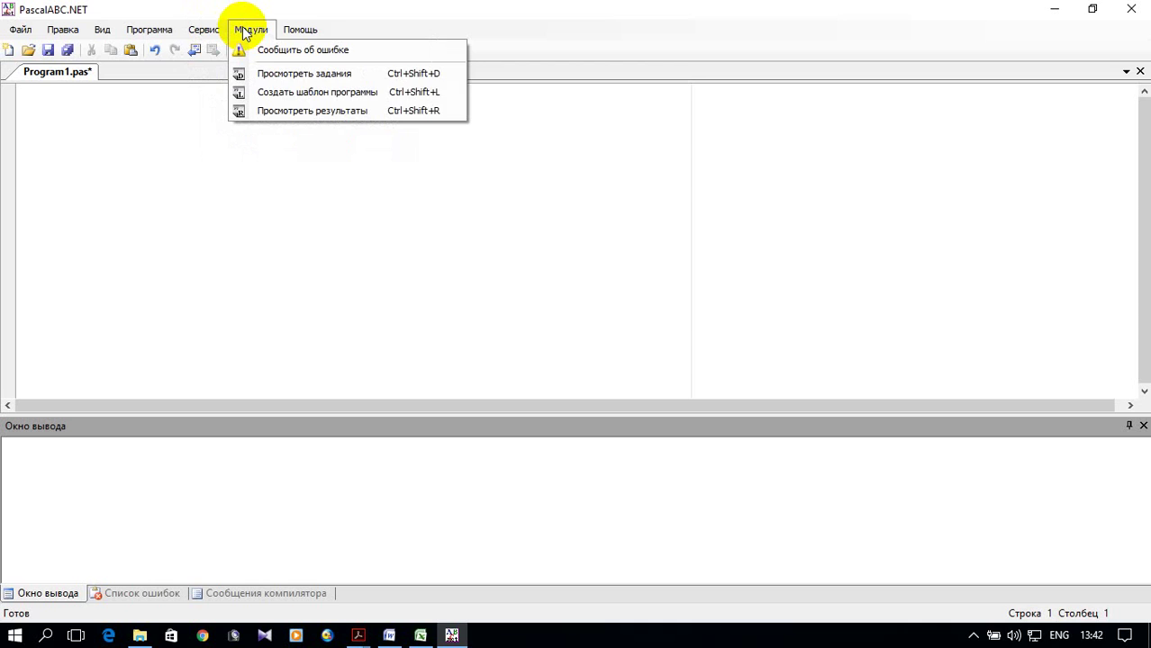
{"action": "mouse_move", "coordinate": [286, 33]}
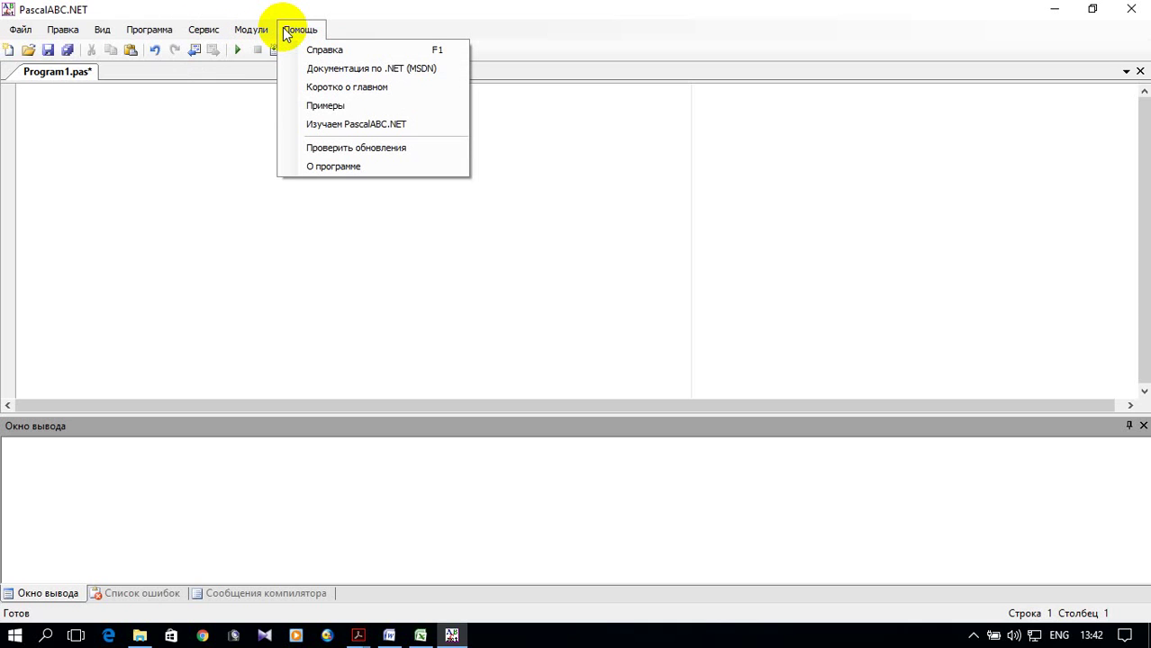
{"action": "left_click", "coordinate": [375, 15]}
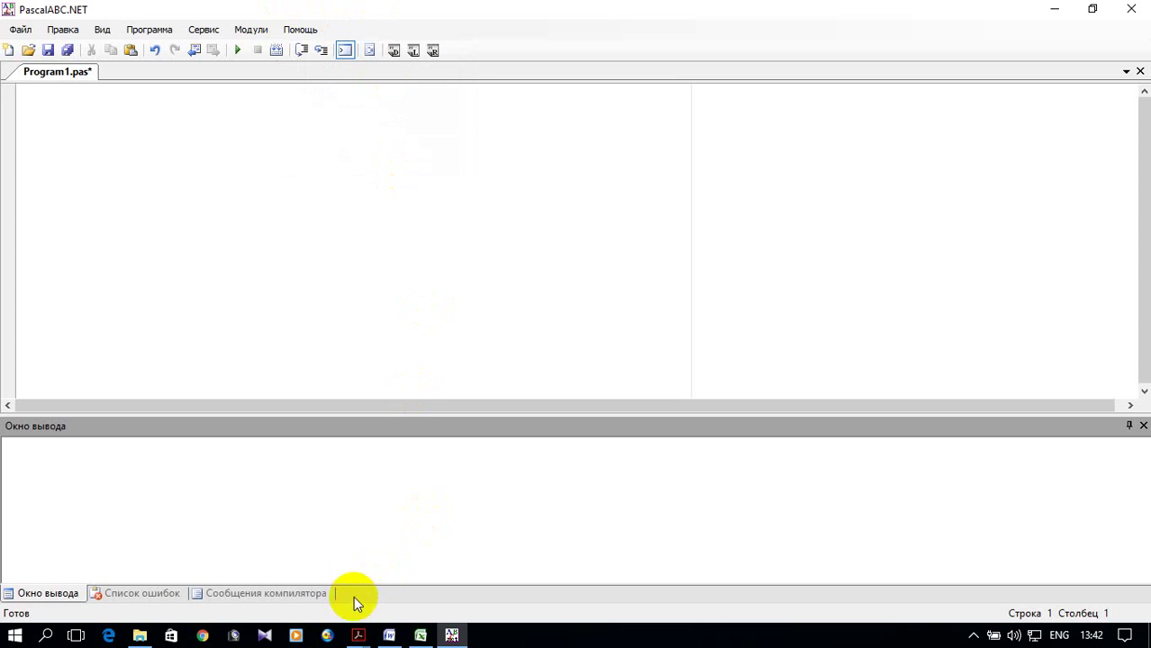
{"action": "mouse_move", "coordinate": [357, 635]}
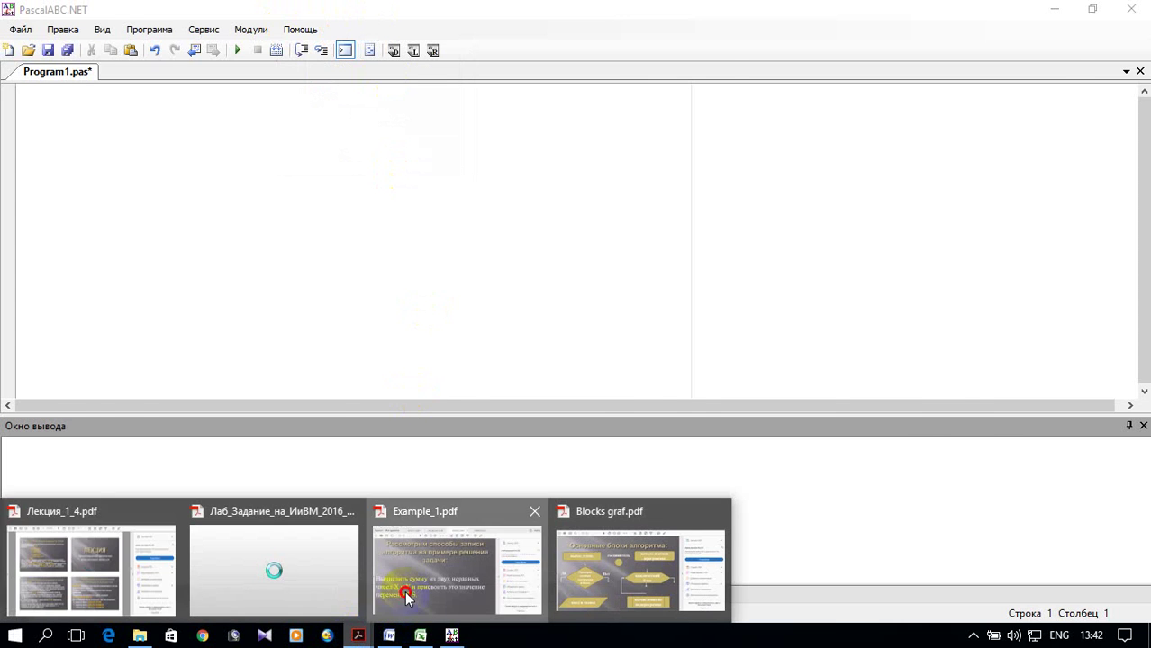
{"action": "left_click", "coordinate": [407, 597]}
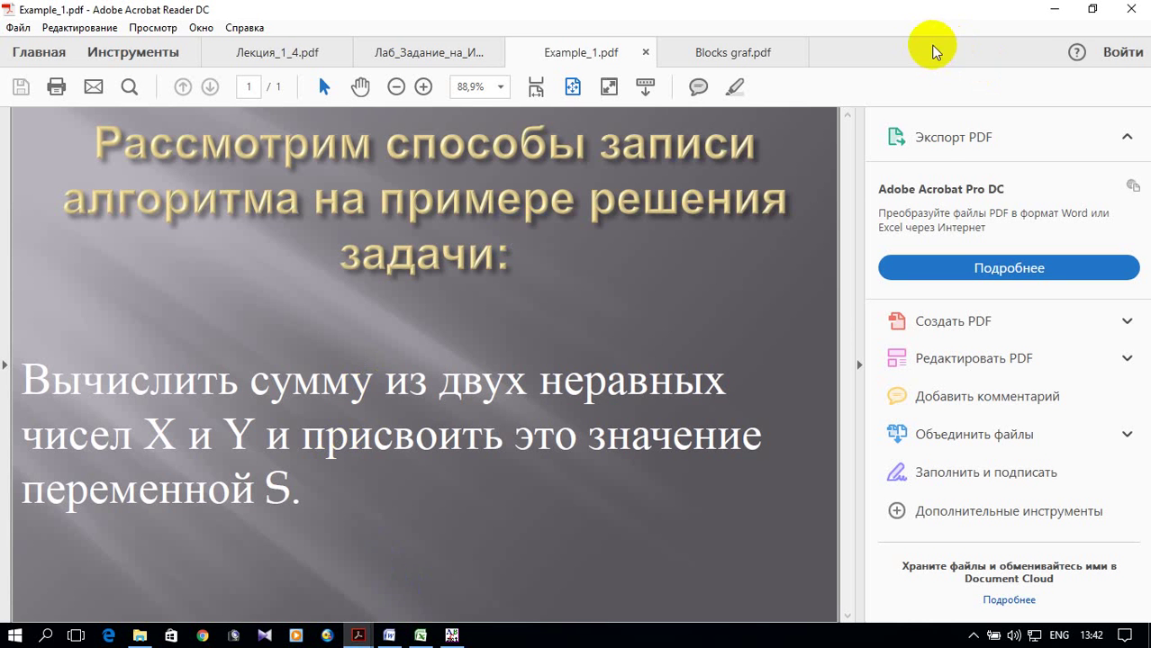
{"action": "left_click", "coordinate": [1047, 11]}
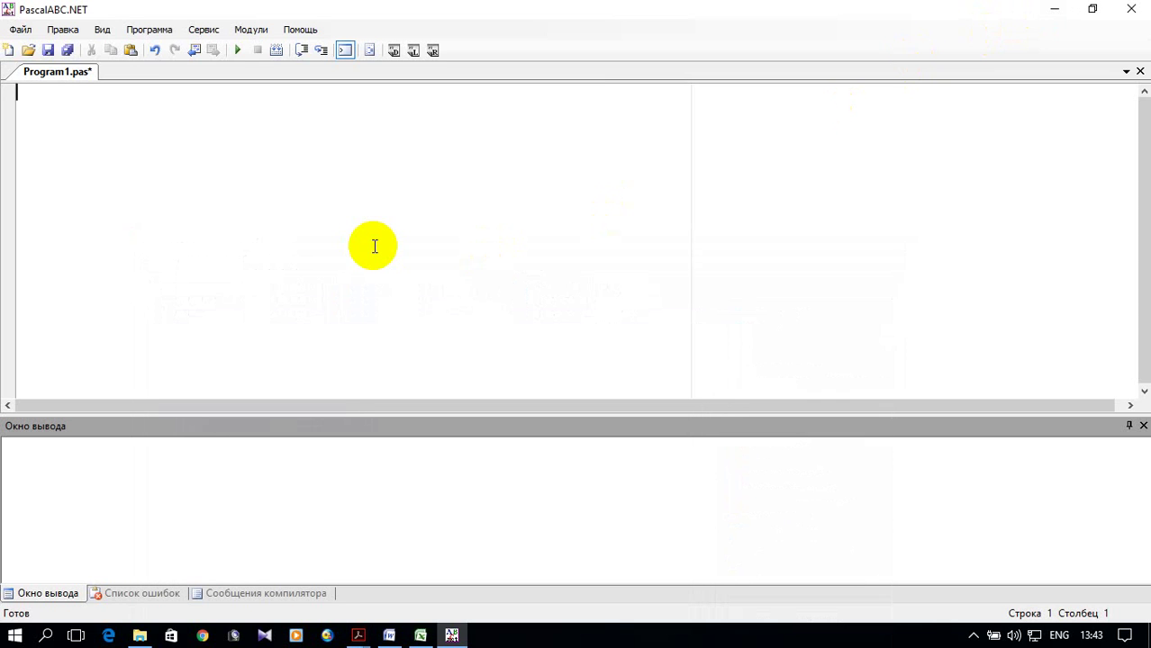
Step: Enter the header Program Primer_1; on the first line of Program1.pas
{"action": "type", "text": "Pro"}
{"action": "type", "text": "gram Primer_1"}
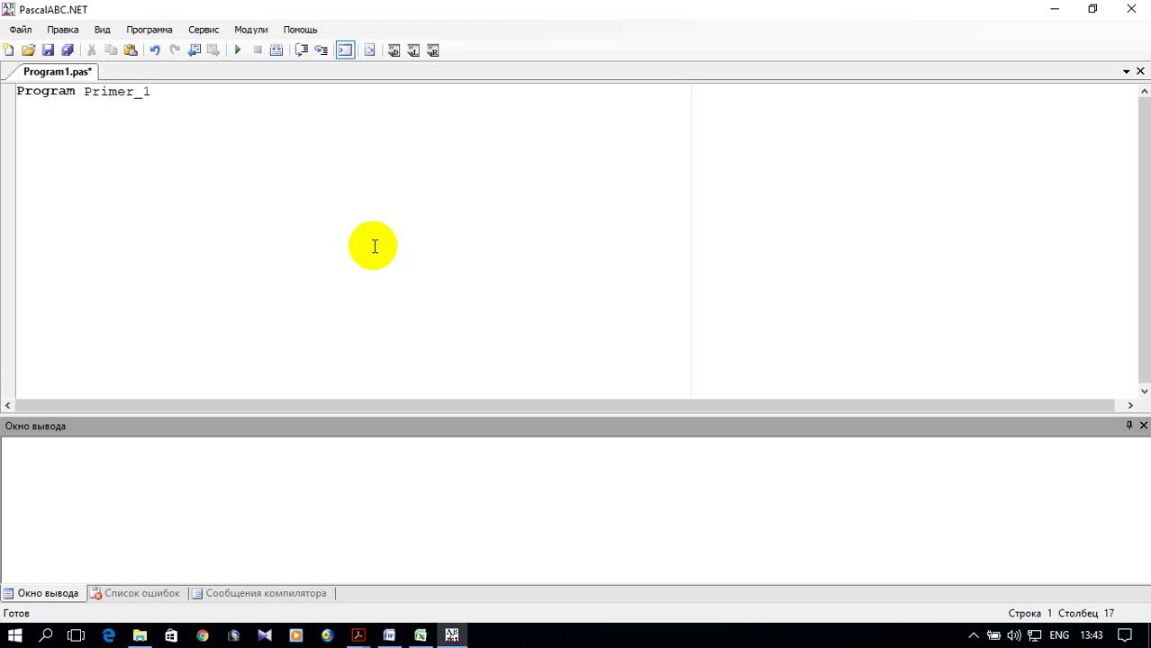
{"action": "type", "text": ";"}
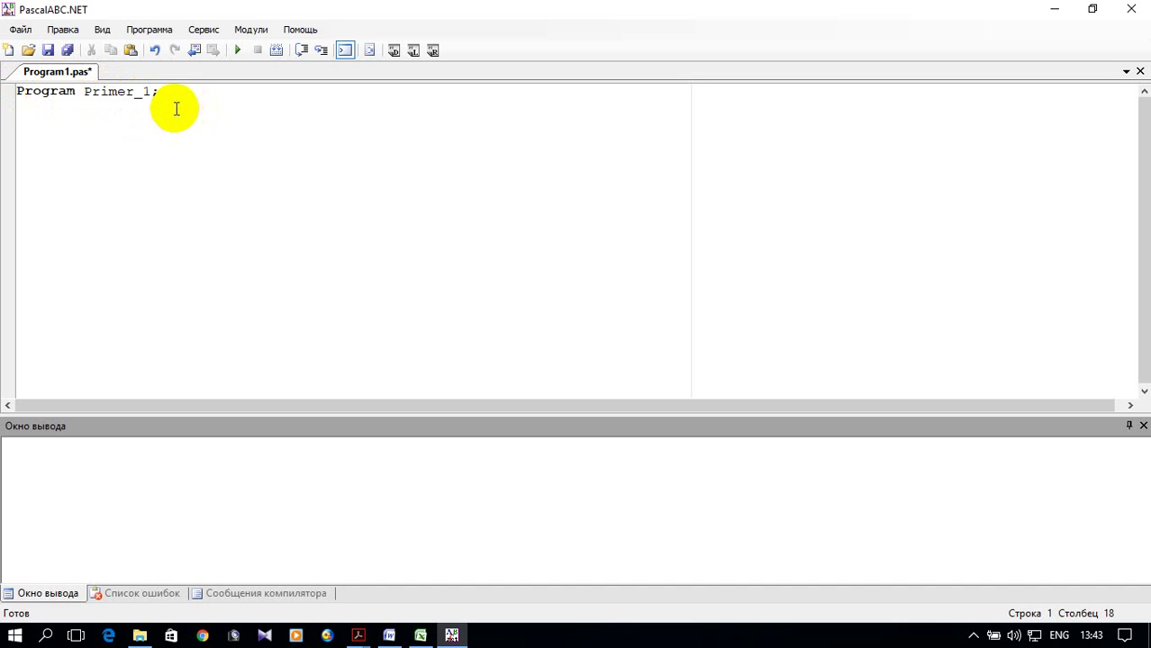
Step: Add the lines var x,y,s:real; and begin below the program header
{"action": "key", "text": "Return"}
{"action": "type", "text": "var "}
{"action": "type", "text": "x,y"}
{"action": "type", "text": ",s"}
{"action": "type", "text": ":"}
{"action": "type", "text": "real"}
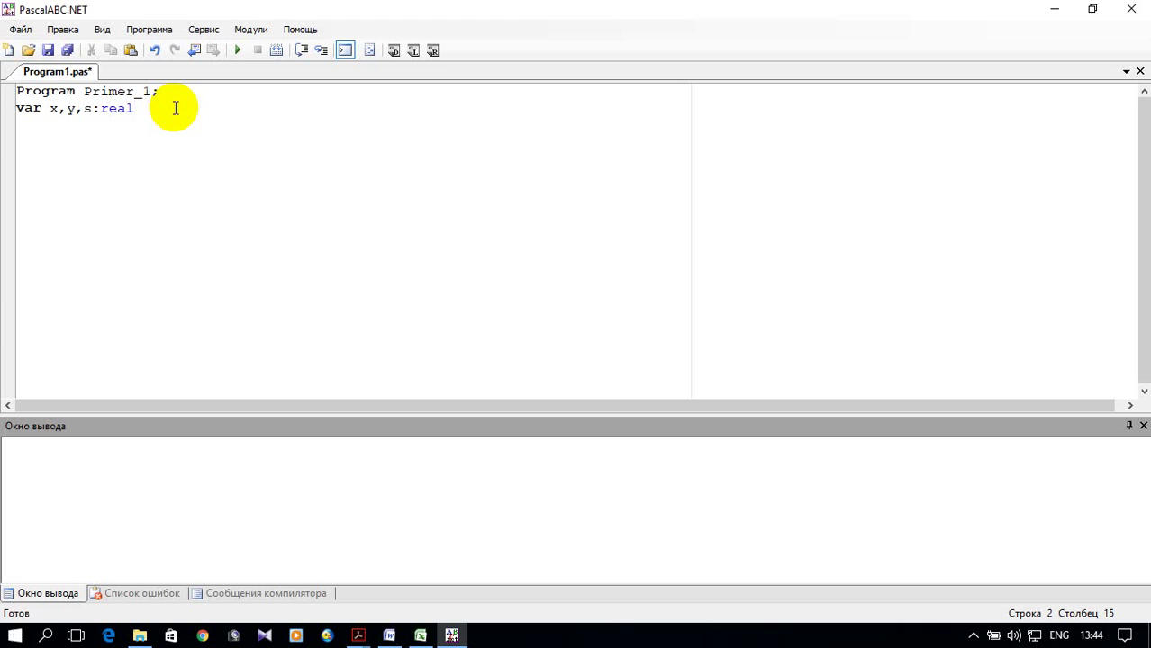
{"action": "type", "text": ";"}
{"action": "key", "text": "Return"}
{"action": "type", "text": "begin"}
{"action": "key", "text": "Return"}
Step: Close the program with end. and insert an empty line after begin
{"action": "type", "text": "end."}
{"action": "key", "text": "Up"}
{"action": "key", "text": "Home"}
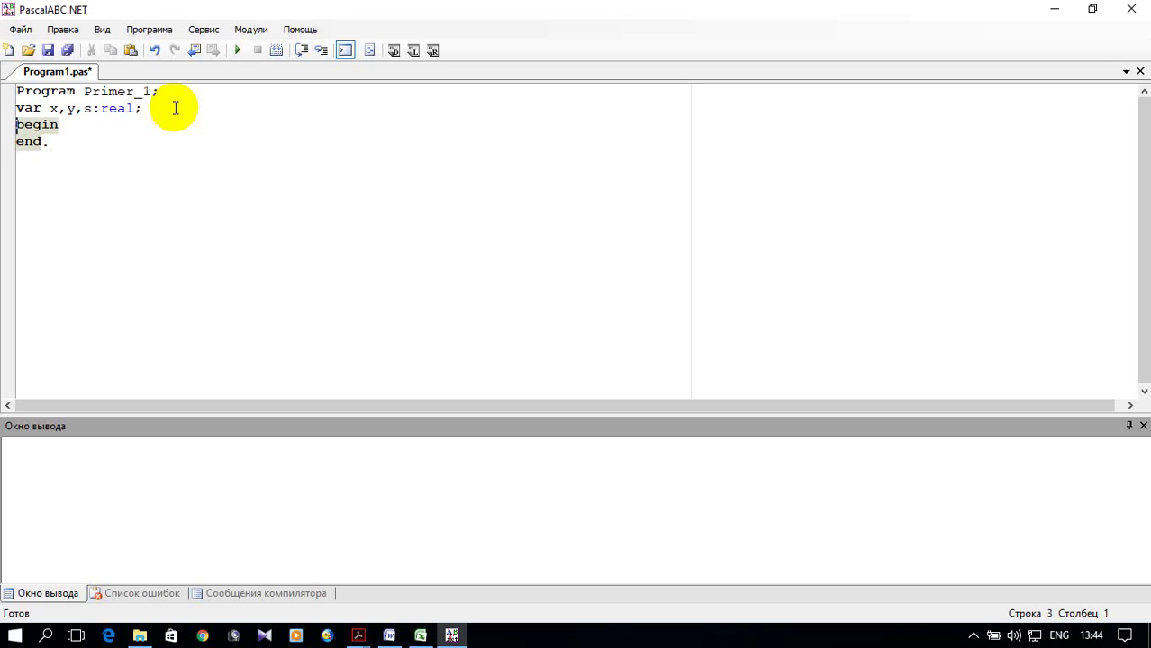
{"action": "key", "text": "Right"}
{"action": "key", "text": "Right"}
{"action": "key", "text": "Right"}
{"action": "key", "text": "Right"}
{"action": "key", "text": "Right"}
{"action": "key", "text": "Right"}
{"action": "key", "text": "Left"}
{"action": "key", "text": "Return"}
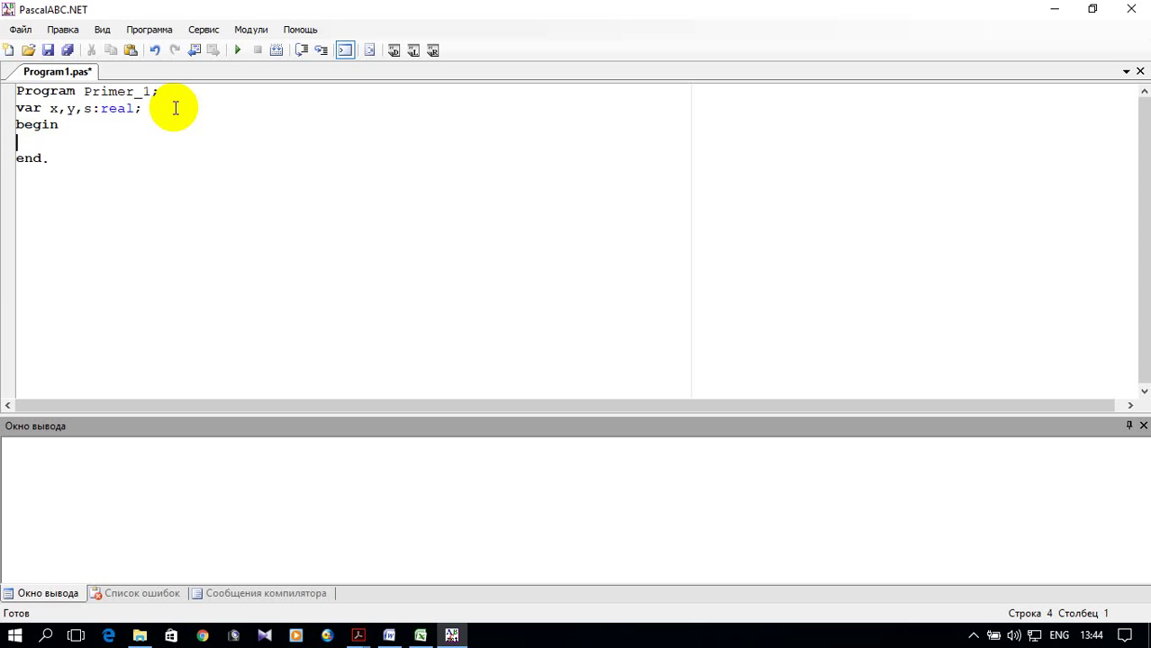
Step: Write the statement Write('Введите x и y'); switching between Russian and English layouts
{"action": "type", "text": "W"}
{"action": "type", "text": "rite("}
{"action": "type", "text": "'"}
{"action": "key", "text": "alt+shift"}
{"action": "type", "text": "В"}
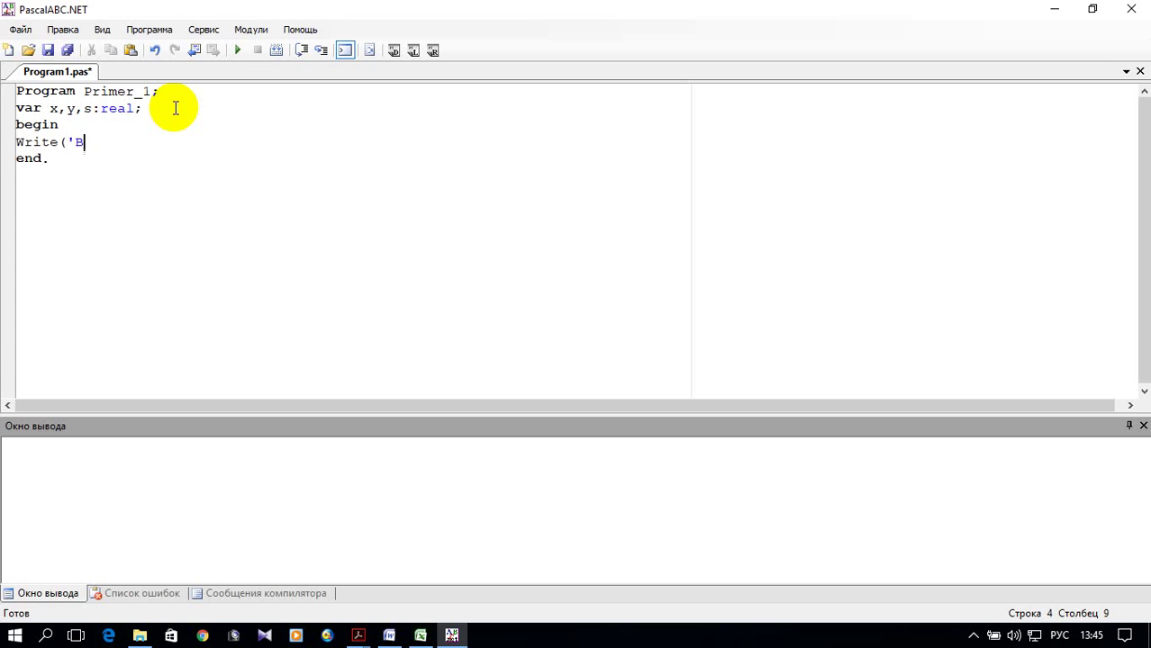
{"action": "type", "text": "ведите"}
{"action": "key", "text": "alt+shift"}
{"action": "type", "text": " x"}
{"action": "key", "text": "alt+shift"}
{"action": "type", "text": " и"}
{"action": "key", "text": "alt+shift"}
{"action": "type", "text": " y"}
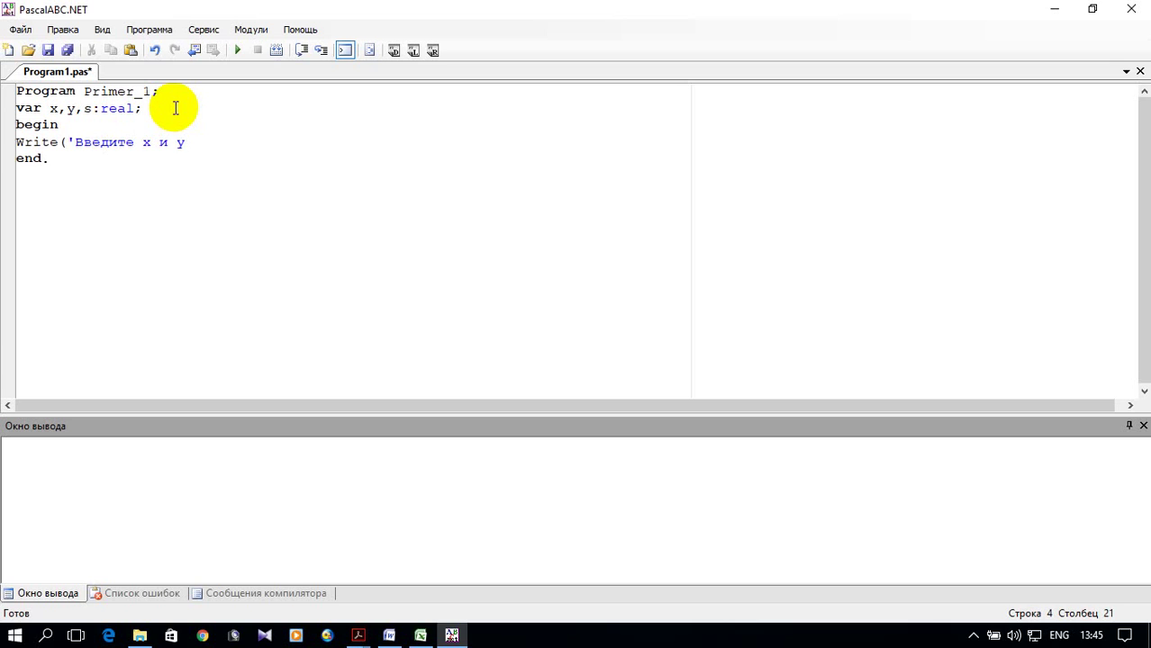
{"action": "type", "text": ","}
{"action": "key", "text": "BackSpace"}
{"action": "key", "text": "alt+shift"}
{"action": "type", "text": "б"}
{"action": "key", "text": "BackSpace"}
{"action": "key", "text": "alt+shift"}
{"action": "type", "text": "'"}
{"action": "type", "text": ")"}
{"action": "type", "text": ";"}
{"action": "key", "text": "Return"}
Step: Add the line readln(x,y); and correct the readfln typo
{"action": "type", "text": "readfln"}
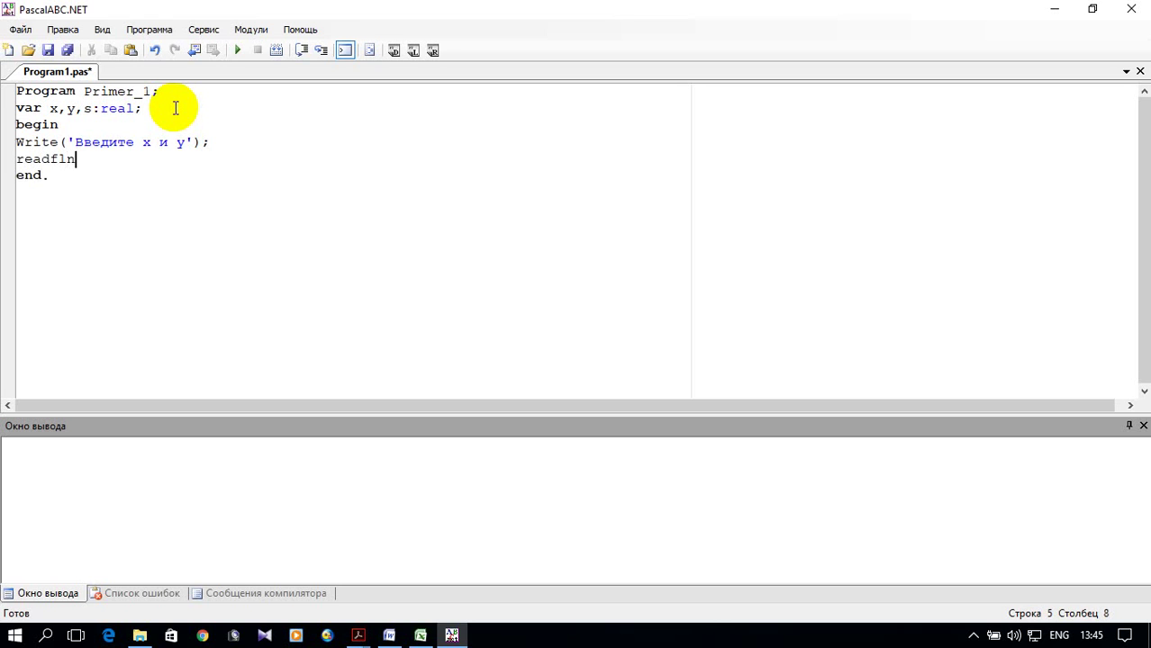
{"action": "key", "text": "Left"}
{"action": "key", "text": "Left"}
{"action": "key", "text": "BackSpace"}
{"action": "key", "text": "Right"}
{"action": "key", "text": "Right"}
{"action": "type", "text": "("}
{"action": "type", "text": "x,"}
{"action": "type", "text": "y"}
{"action": "type", "text": ");"}
{"action": "key", "text": "Return"}
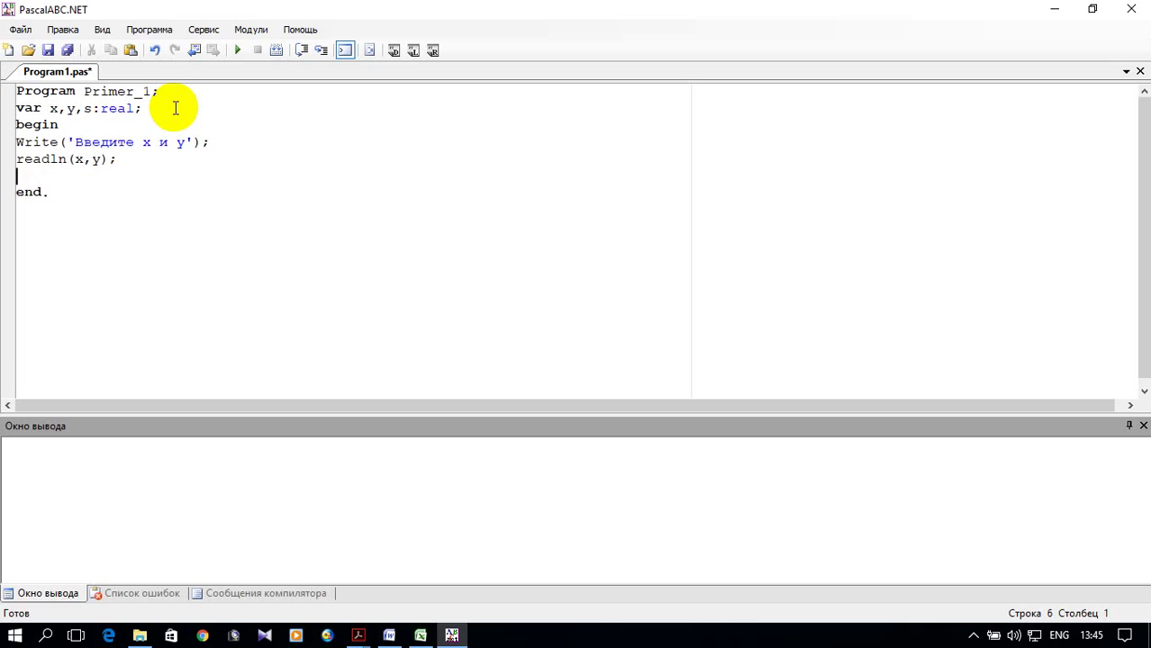
Step: Add the lines s:=x+y; and Writeln('s=',s:4:2); after readln
{"action": "type", "text": "s"}
{"action": "type", "text": ":="}
{"action": "type", "text": "x"}
{"action": "type", "text": "+y"}
{"action": "type", "text": ";"}
{"action": "key", "text": "Return"}
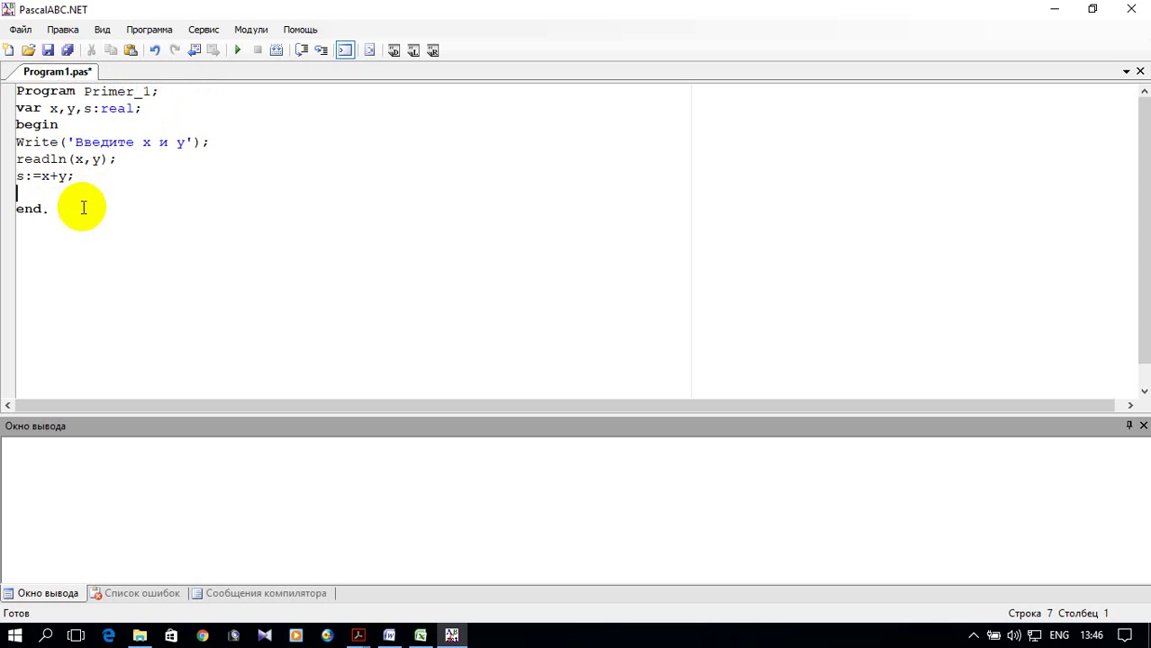
{"action": "type", "text": "Wr"}
{"action": "type", "text": "ite"}
{"action": "type", "text": "ln"}
{"action": "type", "text": "("}
{"action": "type", "text": "'"}
{"action": "type", "text": "s="}
{"action": "type", "text": "'"}
{"action": "type", "text": "<"}
{"action": "key", "text": "BackSpace"}
{"action": "type", "text": ","}
{"action": "type", "text": "s:"}
{"action": "type", "text": "4"}
{"action": "type", "text": ":"}
{"action": "type", "text": "2)"}
{"action": "type", "text": ";"}
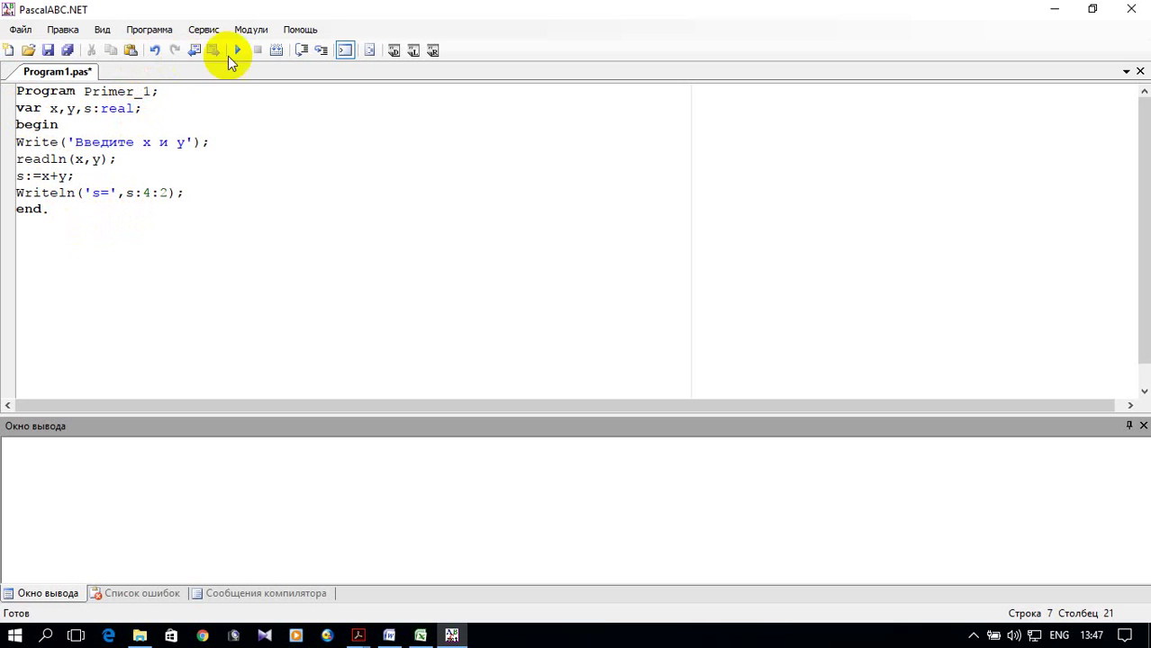
Step: Compile the program through the Программа menu and with F9
{"action": "left_click", "coordinate": [149, 30]}
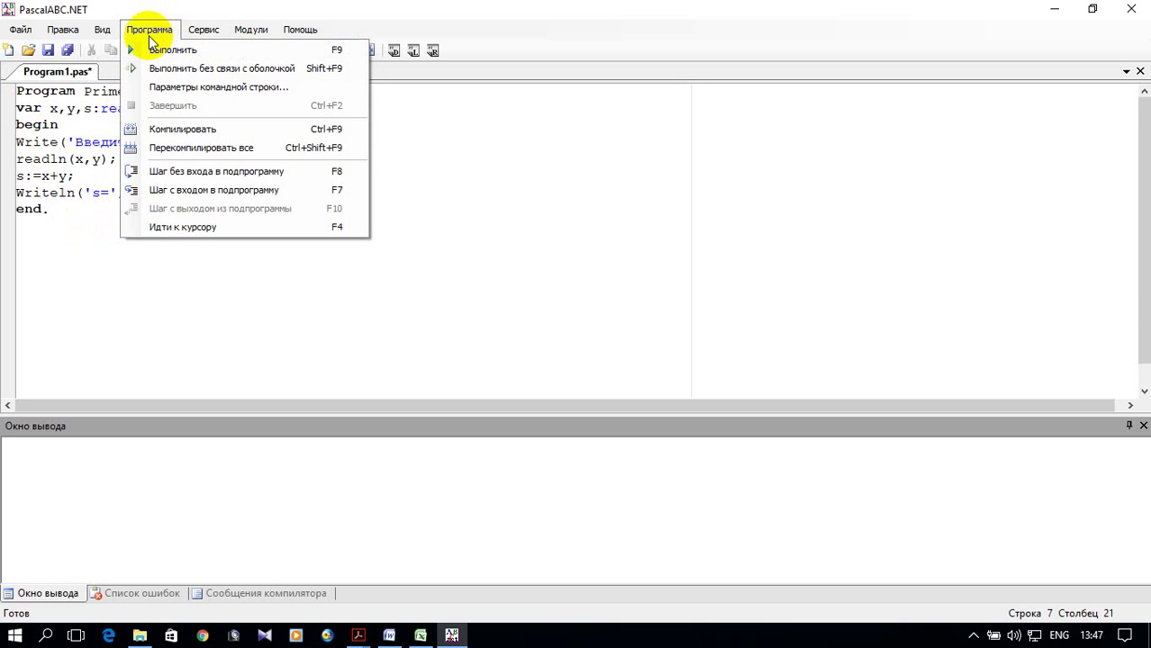
{"action": "left_click", "coordinate": [225, 129]}
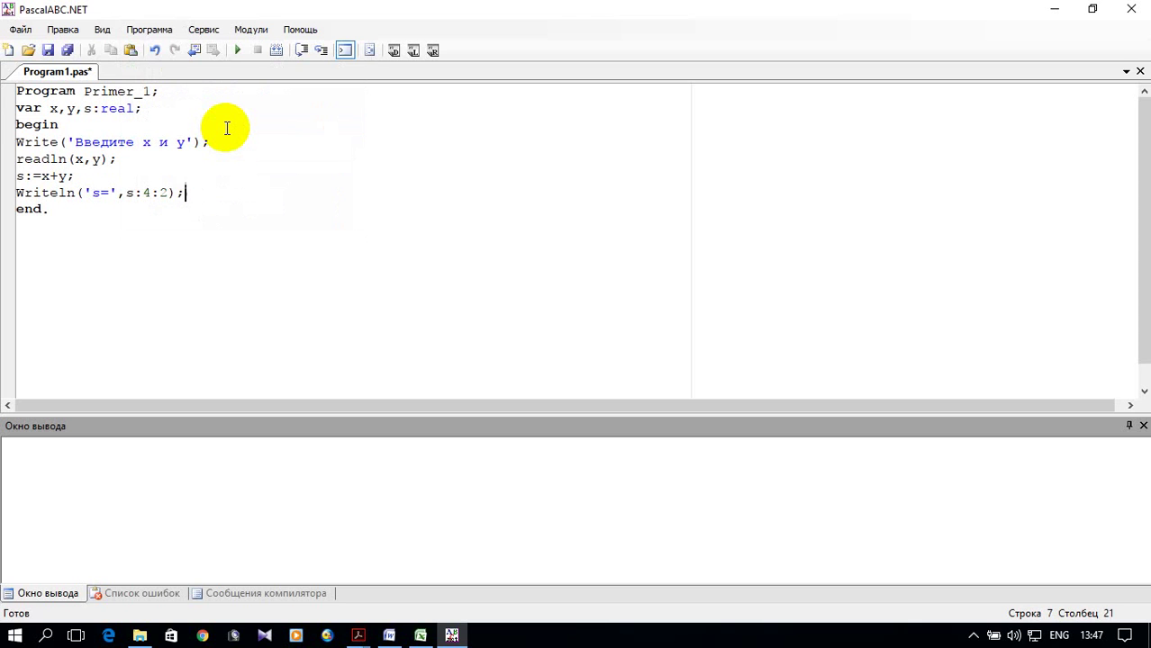
{"action": "key", "text": "F9"}
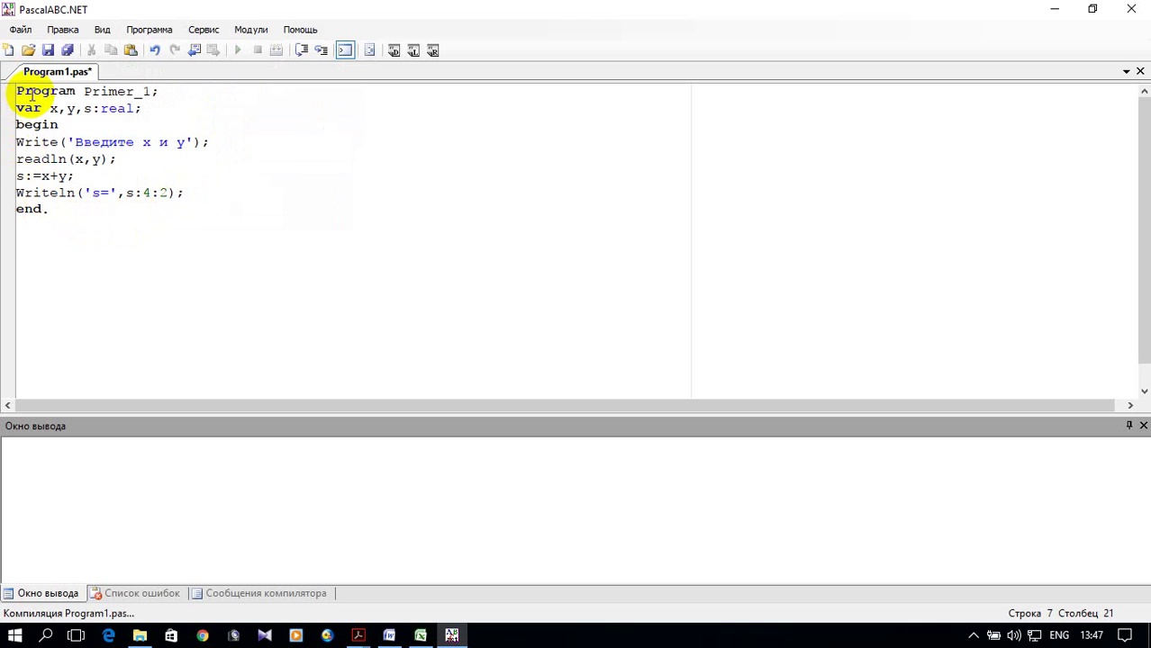
Step: Remove the semicolon after the Write line, then compile again to get the ';' expected error
{"action": "left_click", "coordinate": [205, 142]}
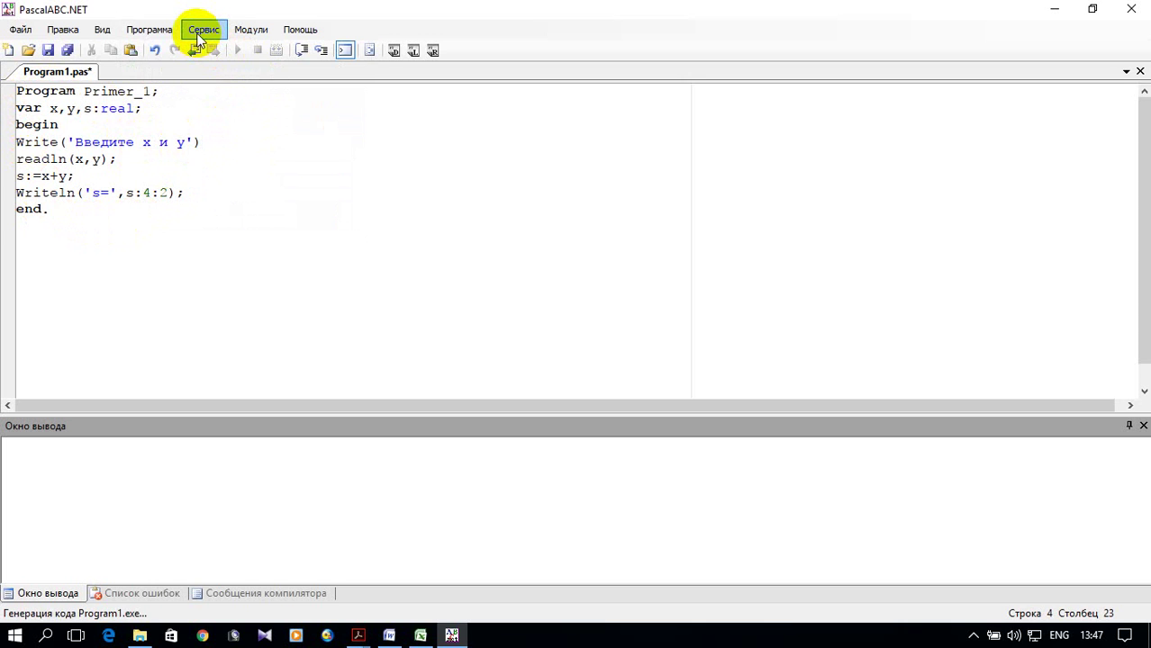
{"action": "left_click", "coordinate": [169, 33]}
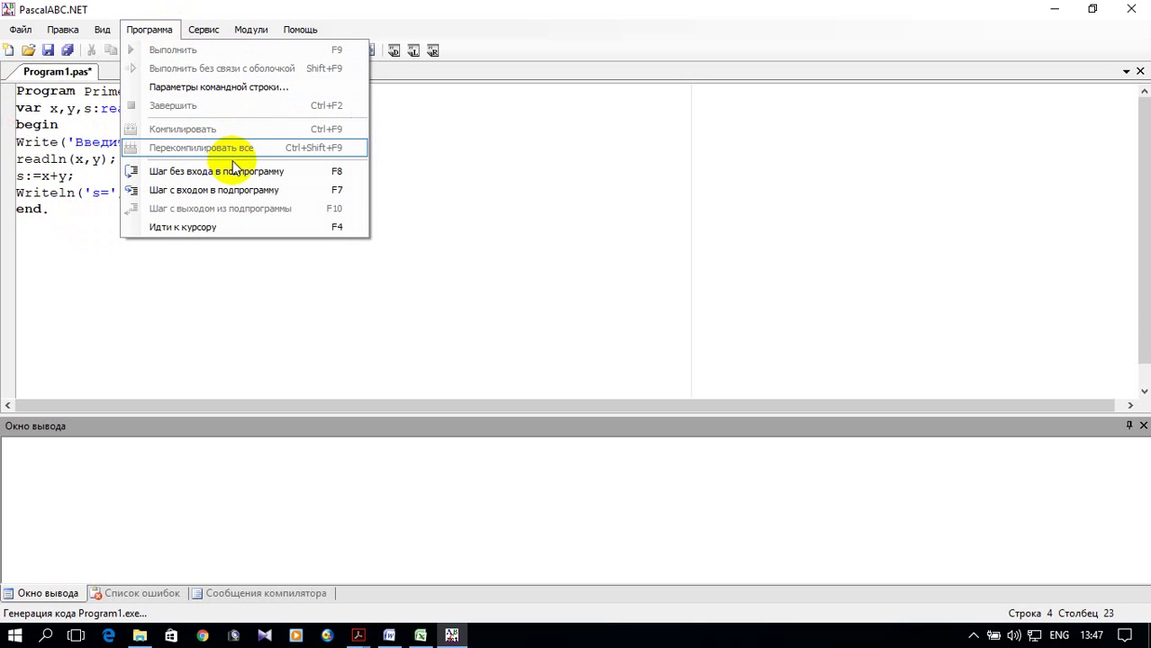
{"action": "mouse_move", "coordinate": [231, 29]}
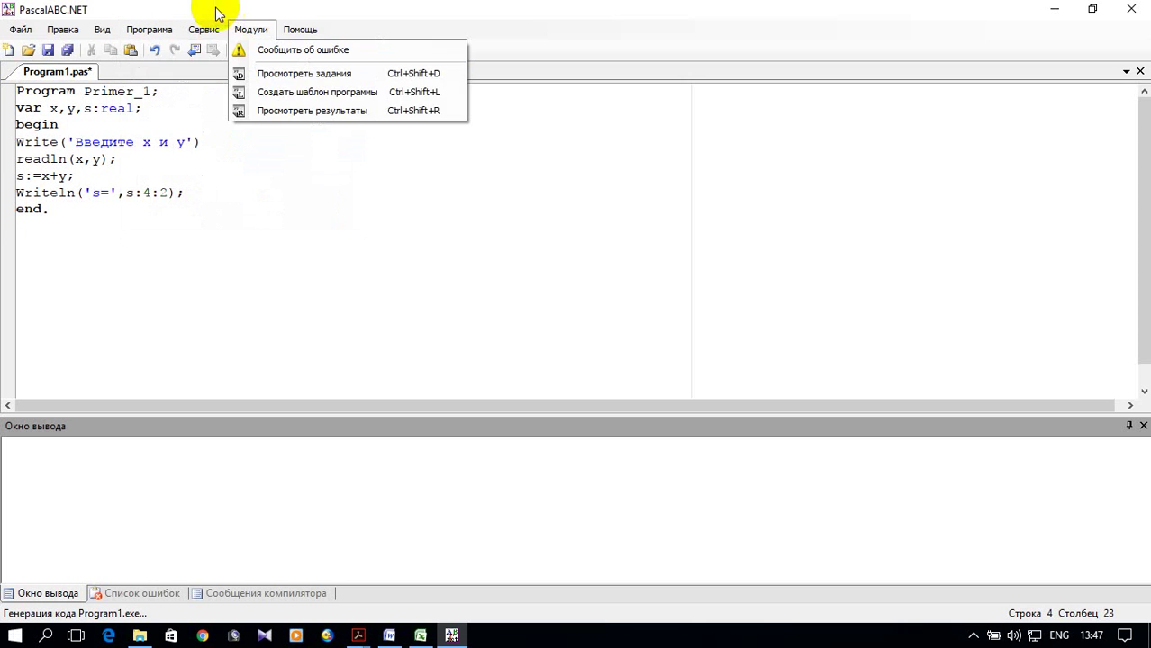
{"action": "mouse_move", "coordinate": [145, 36]}
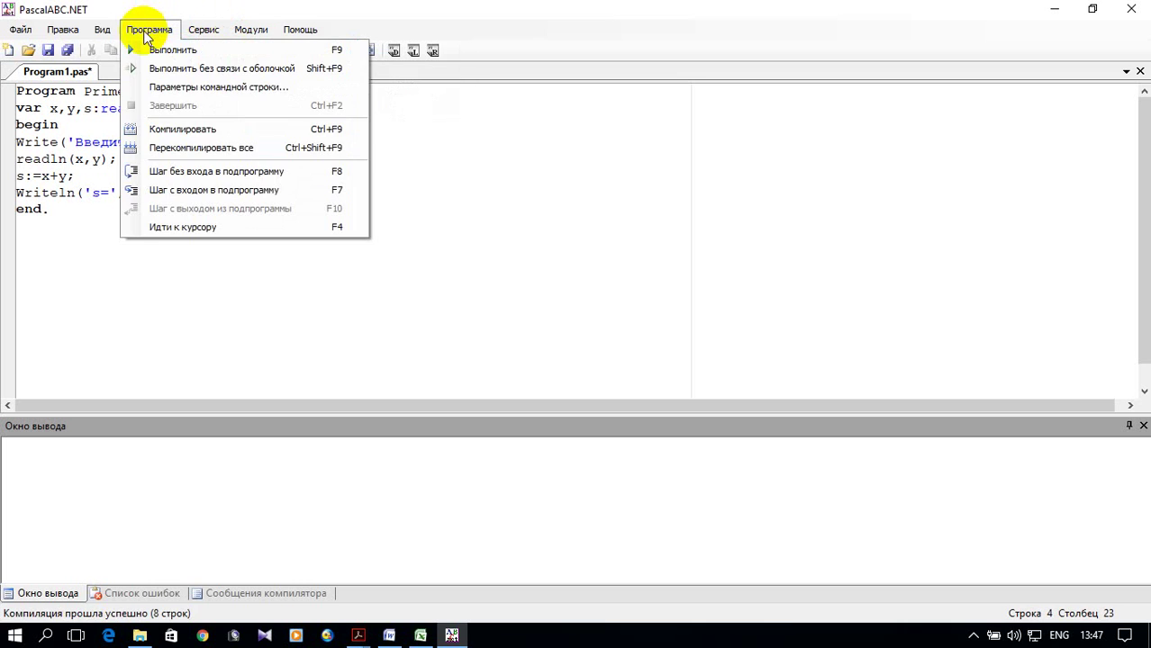
{"action": "left_click", "coordinate": [213, 129]}
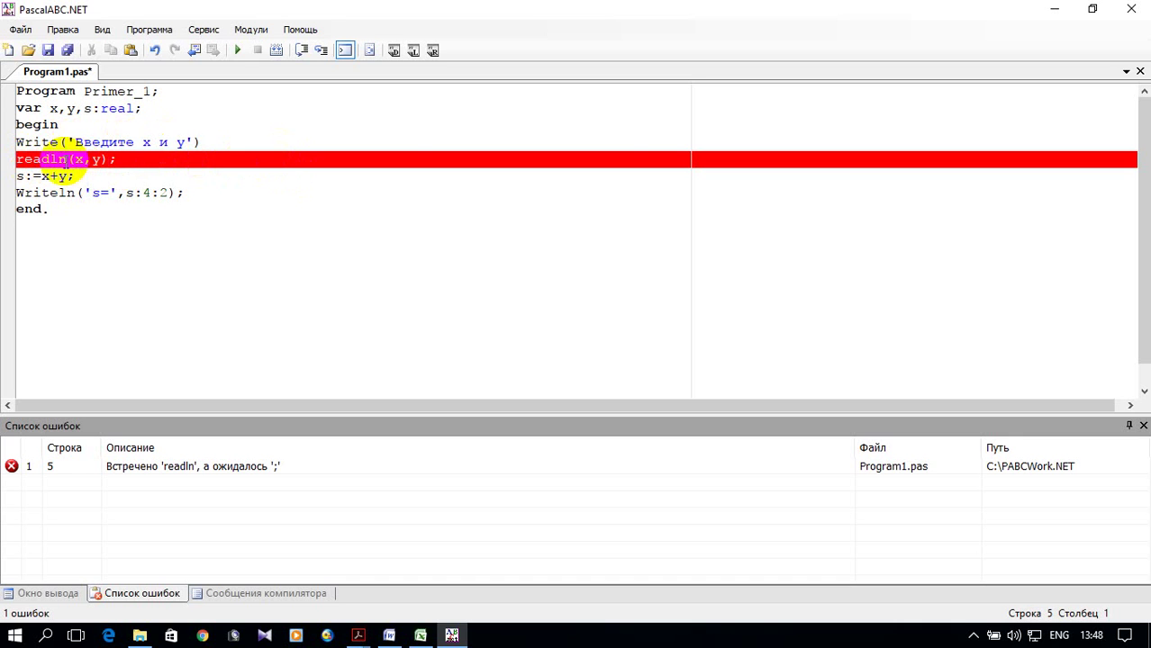
Step: Restore the semicolon after the Write line and run the program, which prompts 'Введите x и y'
{"action": "left_click", "coordinate": [201, 142]}
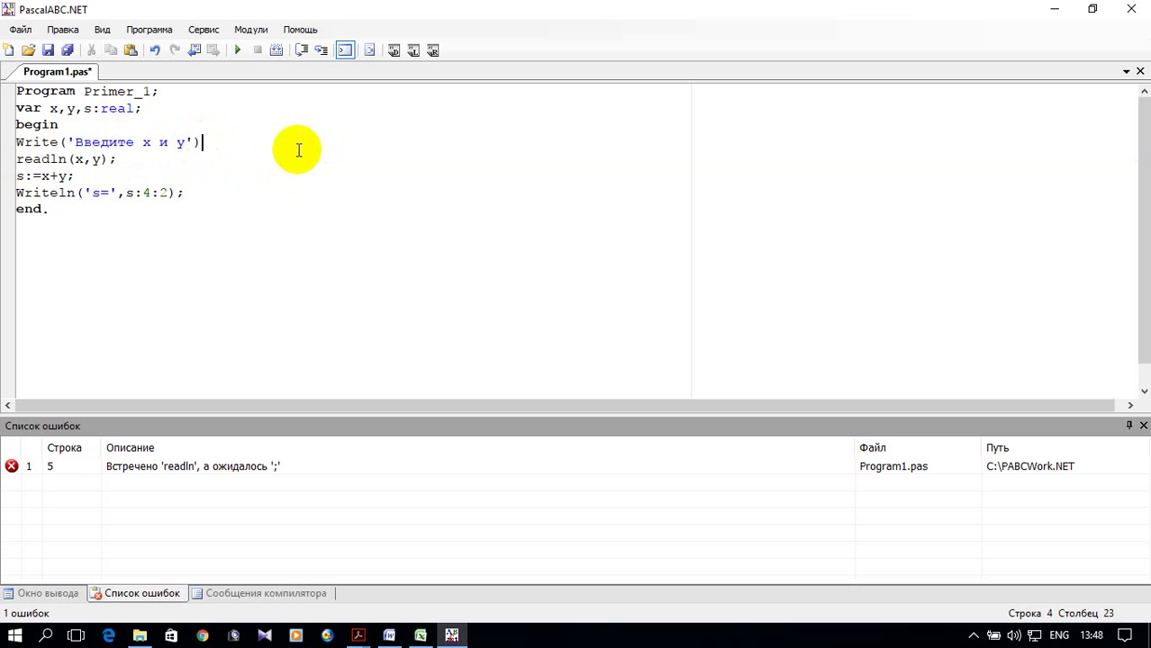
{"action": "type", "text": ";"}
{"action": "left_click", "coordinate": [244, 52]}
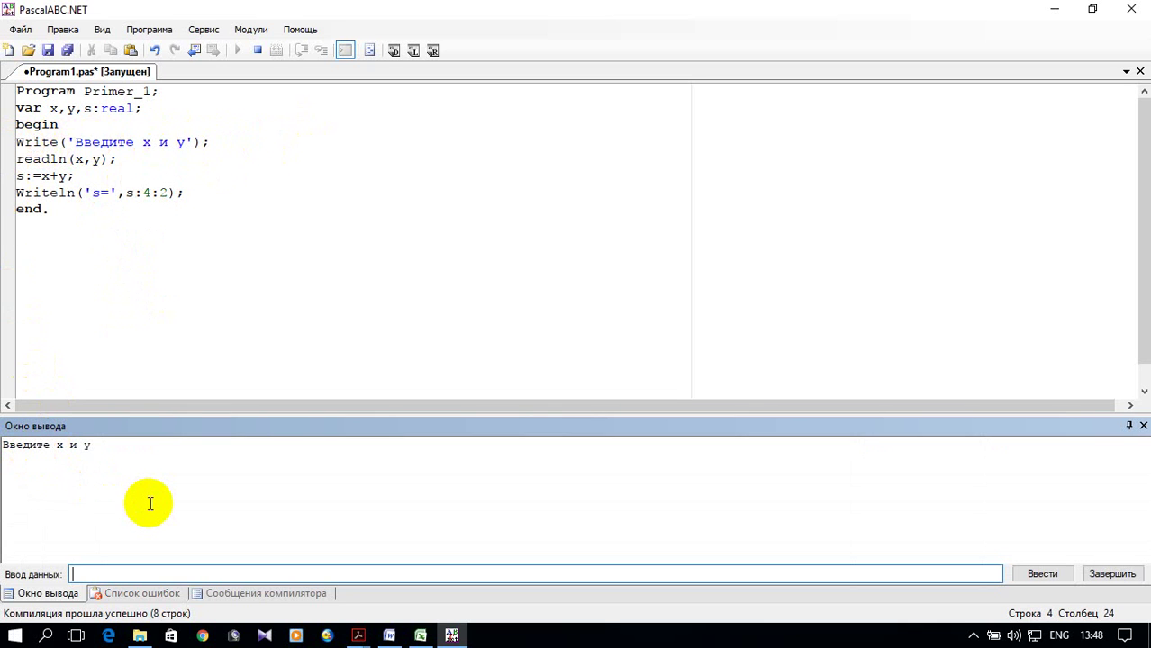
Step: Enter 1.2 and 2.3 as the input values, getting s=3.50
{"action": "type", "text": "1"}
{"action": "type", "text": " 2"}
{"action": "type", "text": ".2 2"}
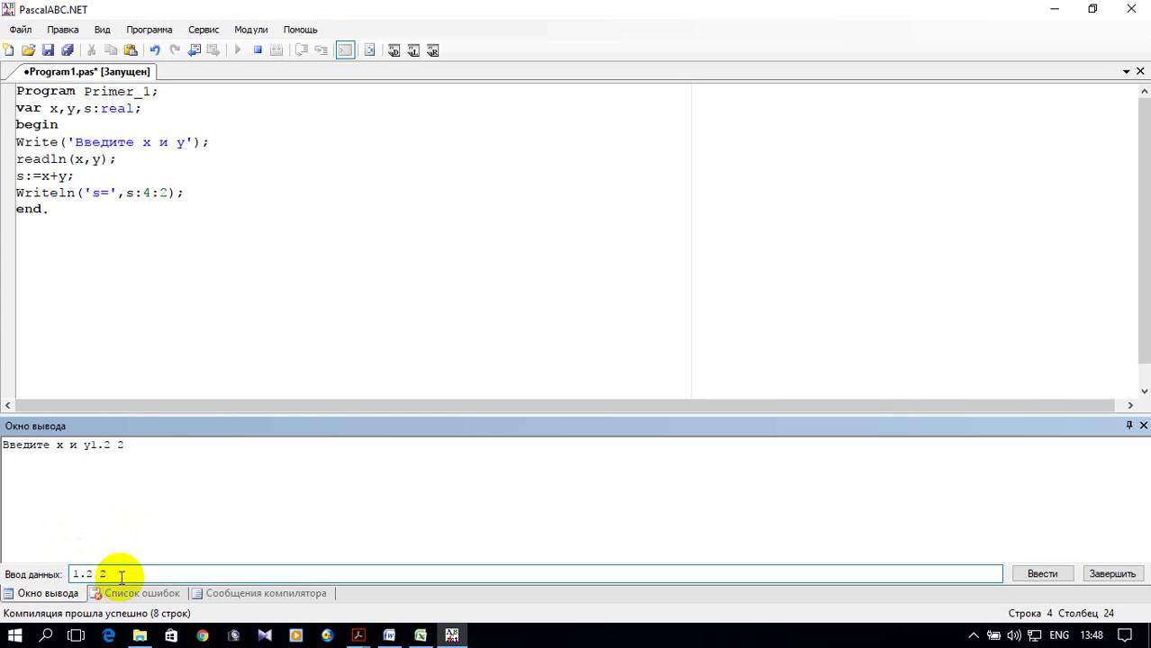
{"action": "type", "text": ".3"}
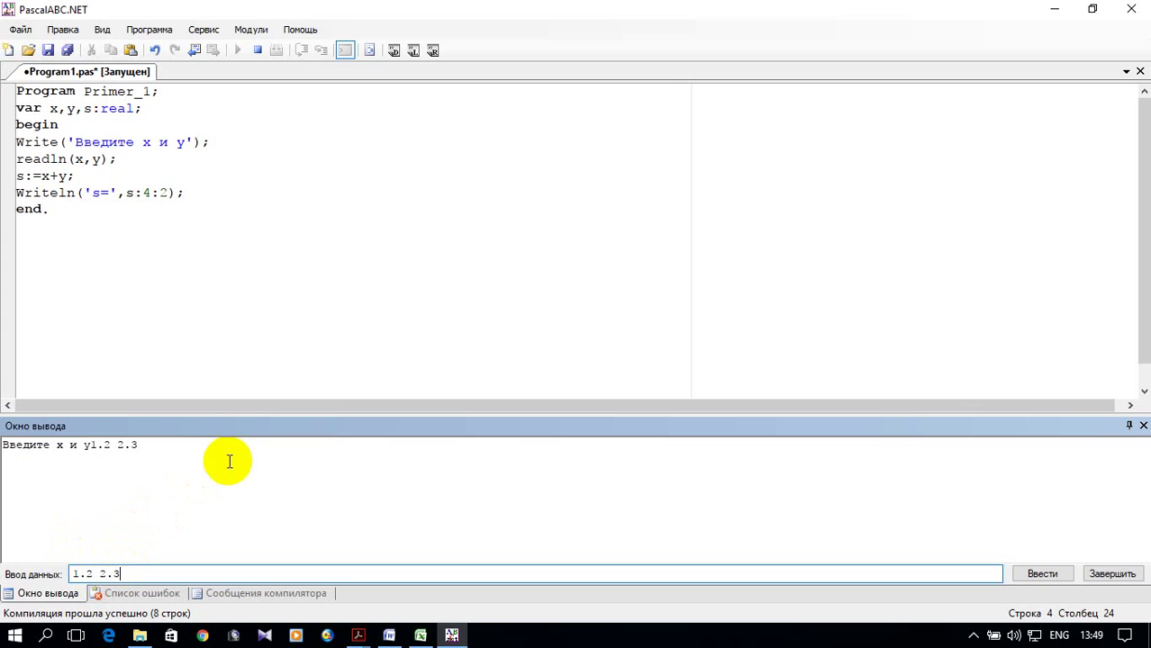
{"action": "key", "text": "Return"}
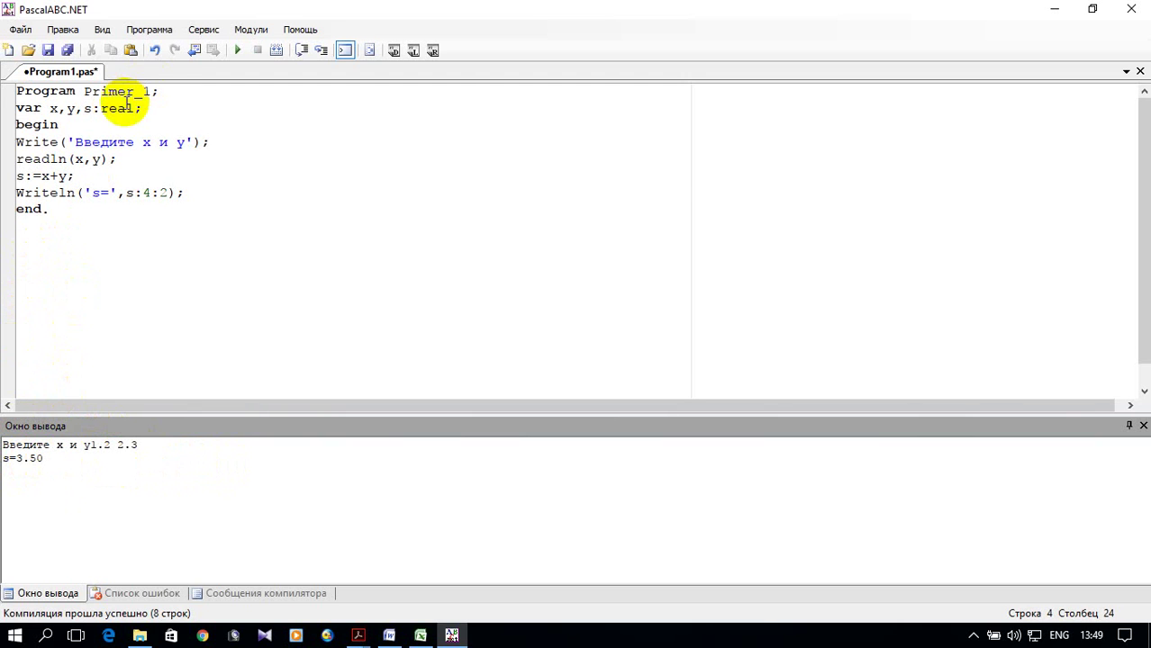
Step: Run the program again with inputs 1 and 2, getting s=3.00
{"action": "left_click", "coordinate": [238, 51]}
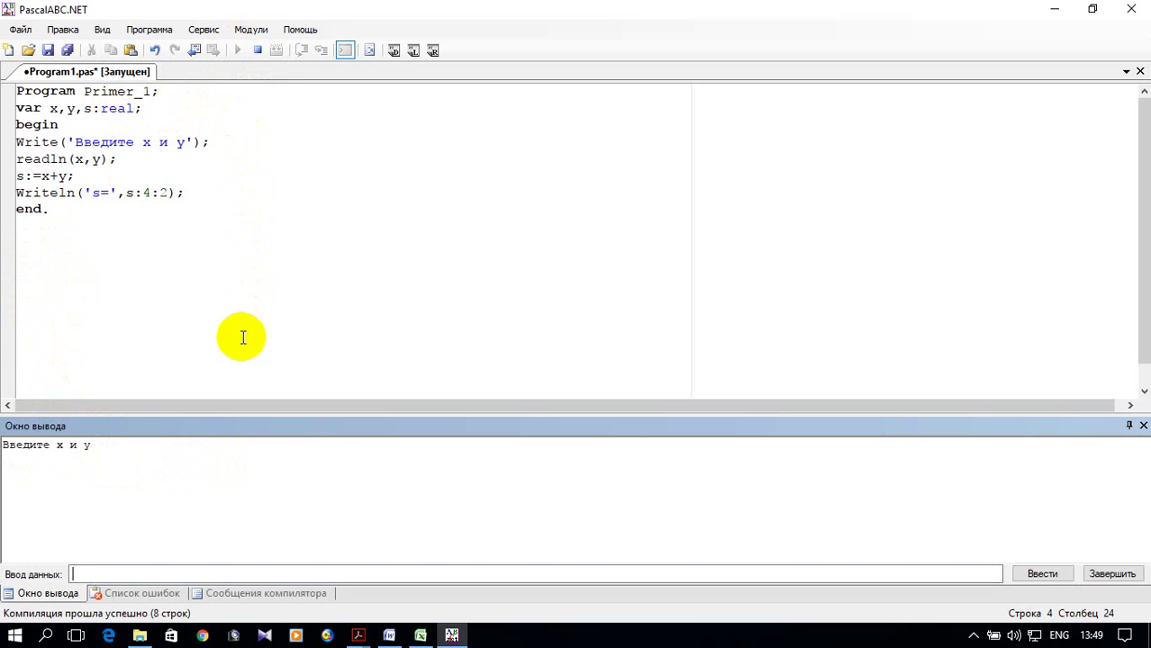
{"action": "type", "text": "1"}
{"action": "type", "text": "2"}
{"action": "key", "text": "Return"}
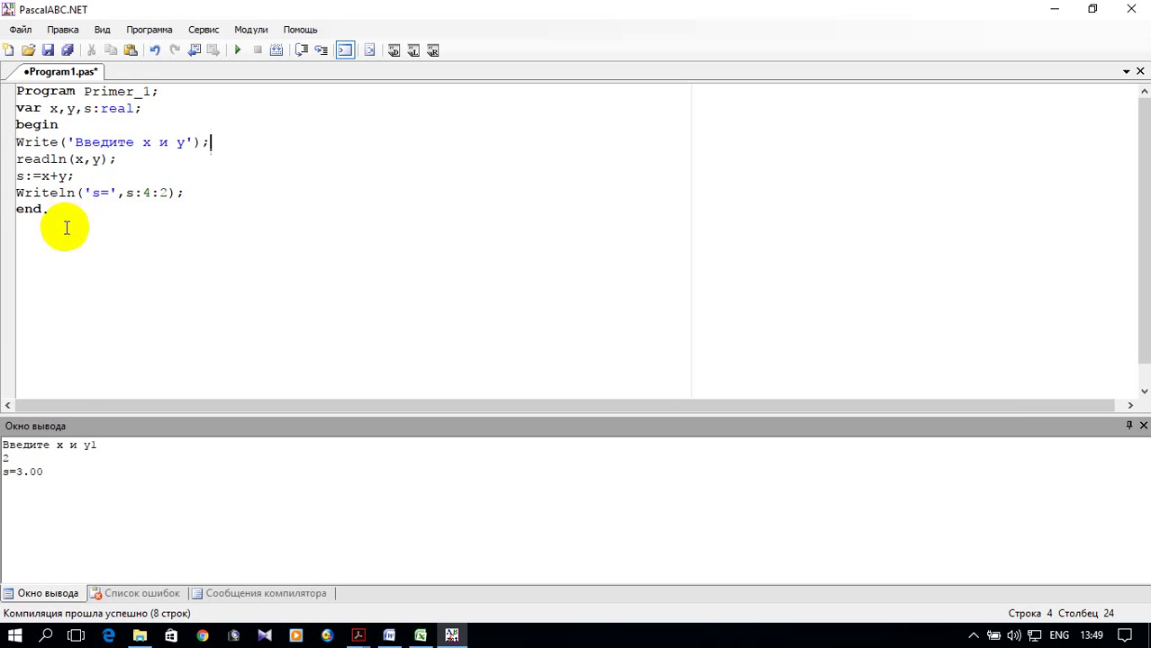
Step: Copy all of the Pascal sum program code and switch to the Excel workbook Книга1
{"action": "left_click_drag", "start_coordinate": [67, 211], "coordinate": [4, 94]}
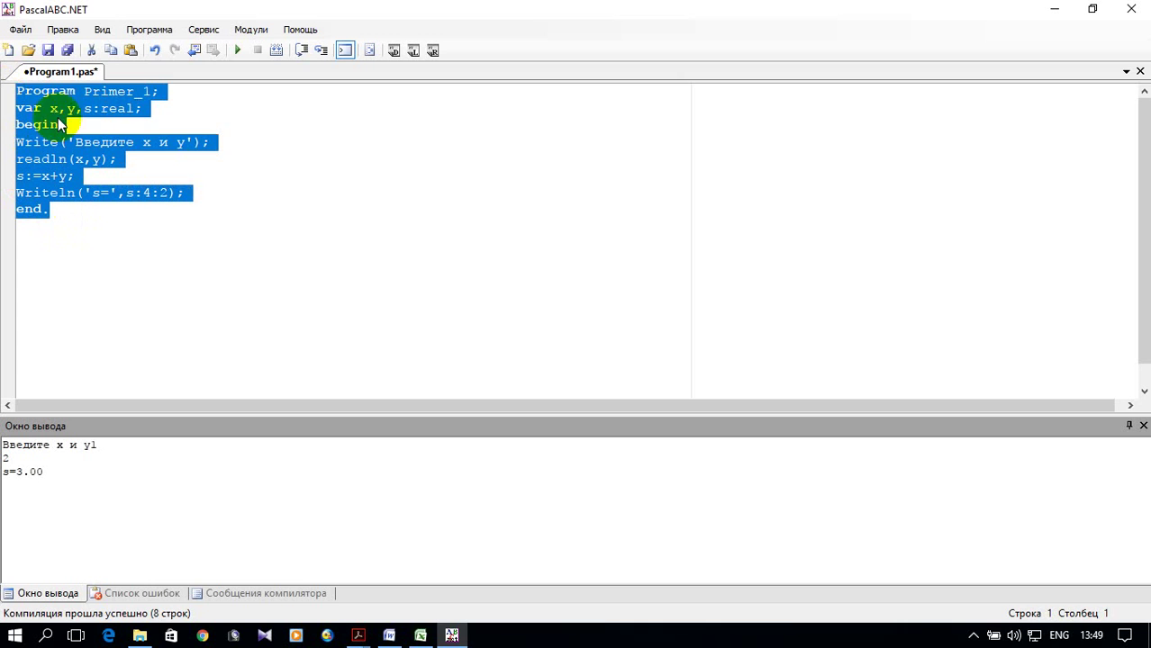
{"action": "right_click", "coordinate": [43, 114]}
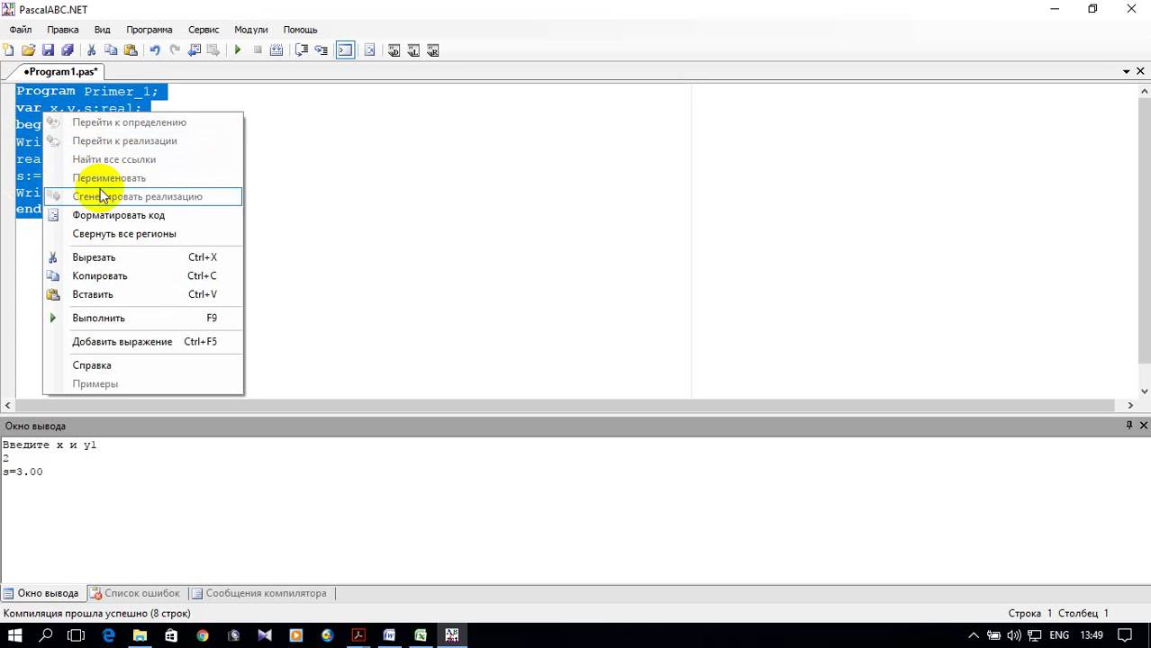
{"action": "left_click", "coordinate": [123, 277]}
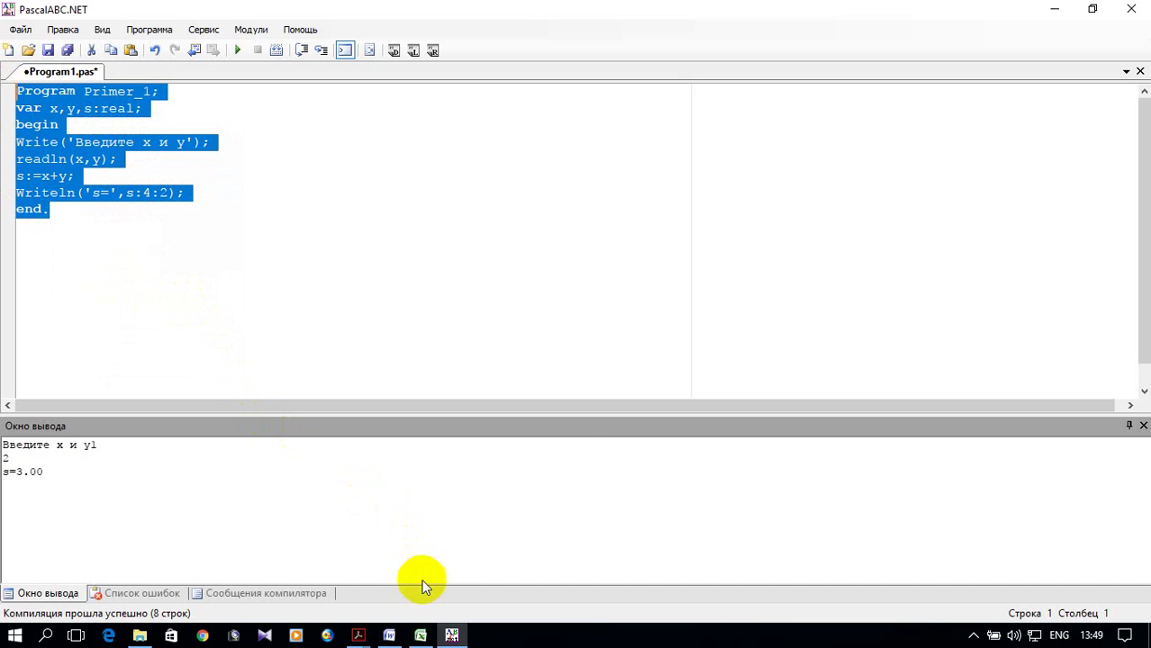
{"action": "left_click", "coordinate": [420, 636]}
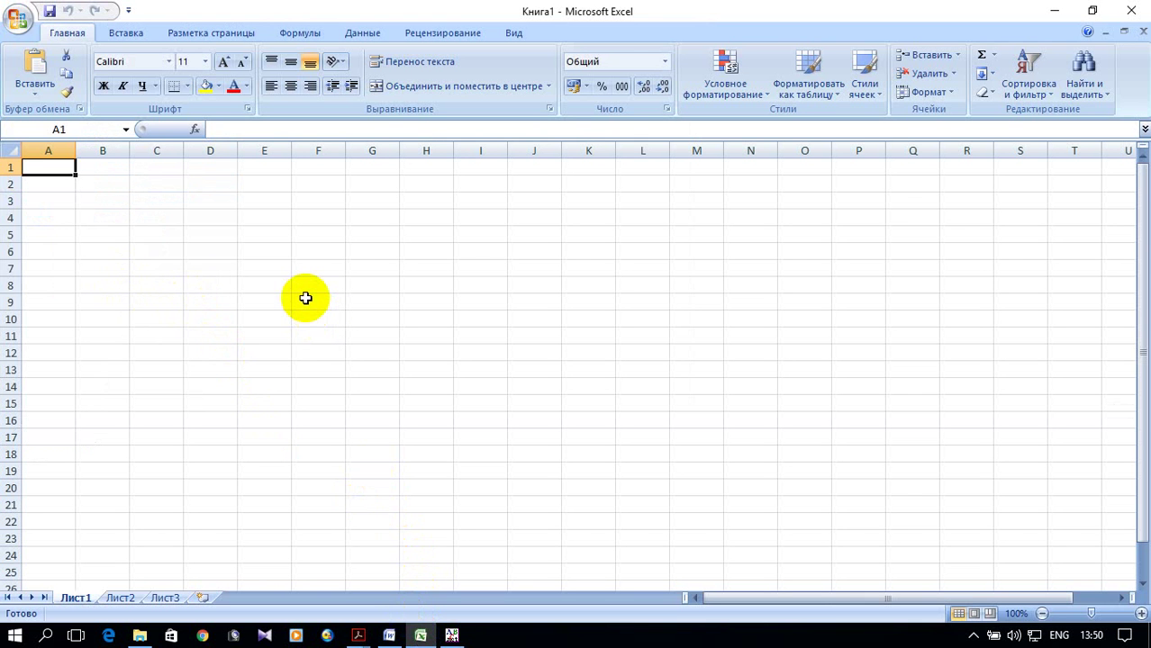
Step: Paste the eight program lines into A2:A9 and autofit column A to the code
{"action": "left_click", "coordinate": [55, 187]}
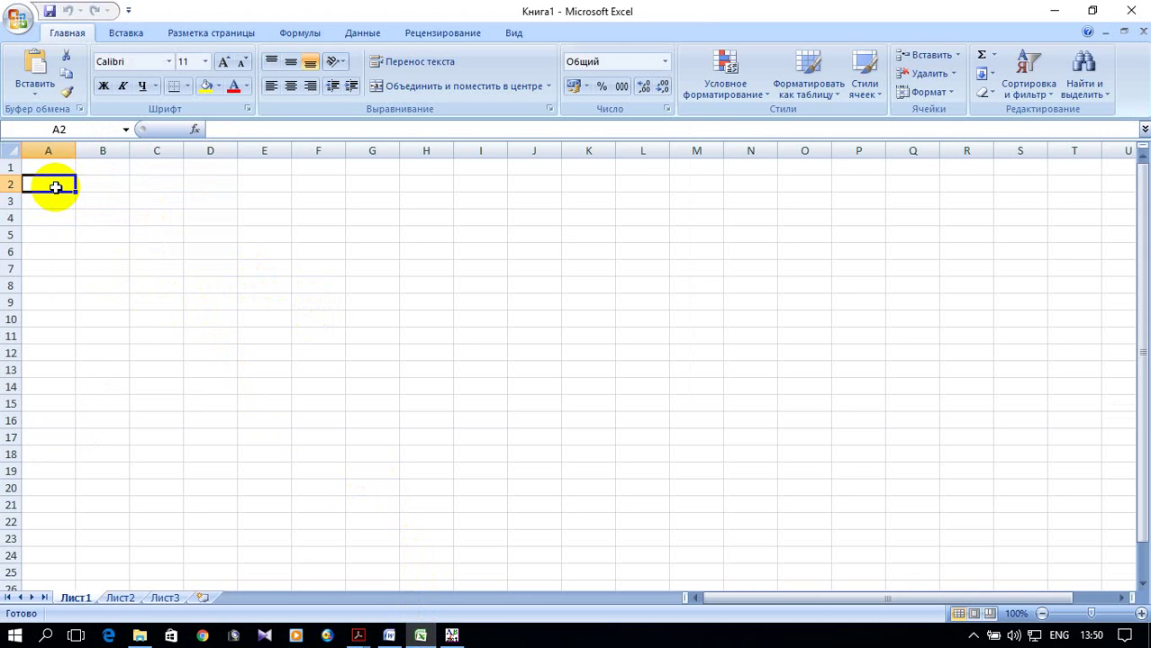
{"action": "right_click", "coordinate": [55, 187]}
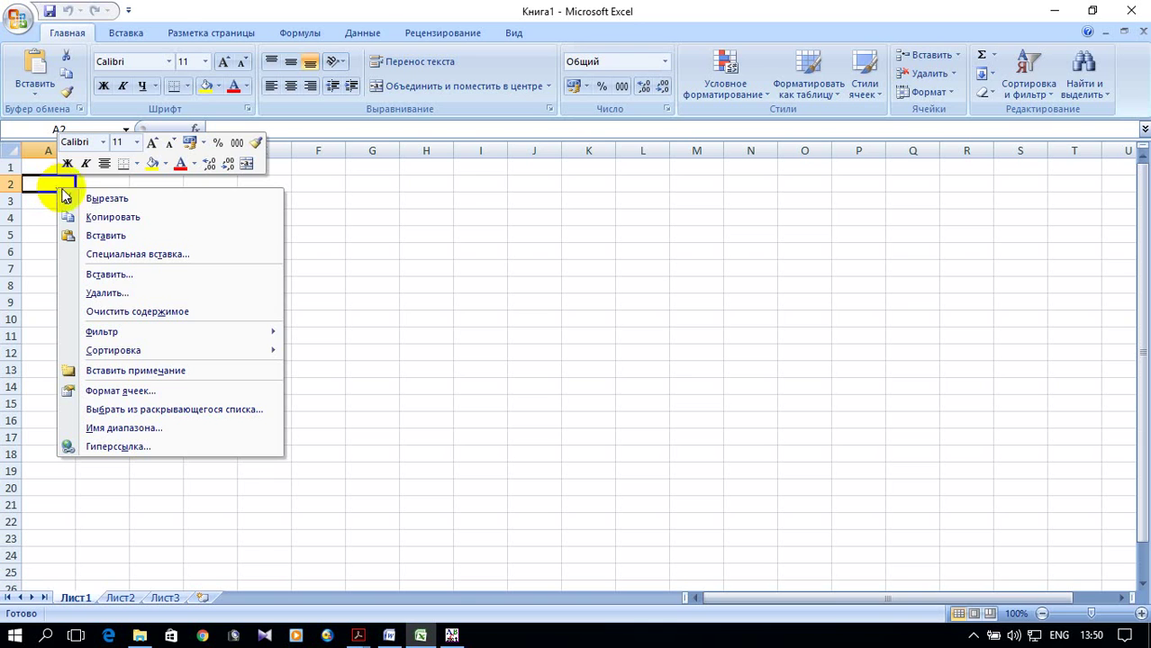
{"action": "left_click", "coordinate": [115, 234]}
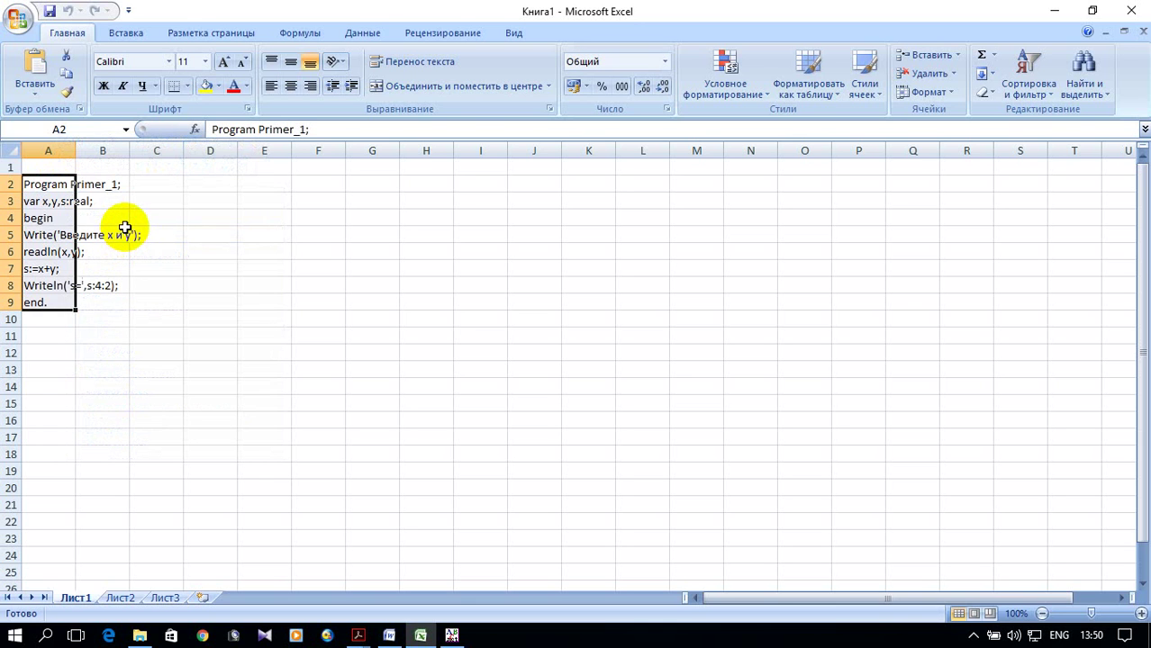
{"action": "double_click", "coordinate": [78, 151]}
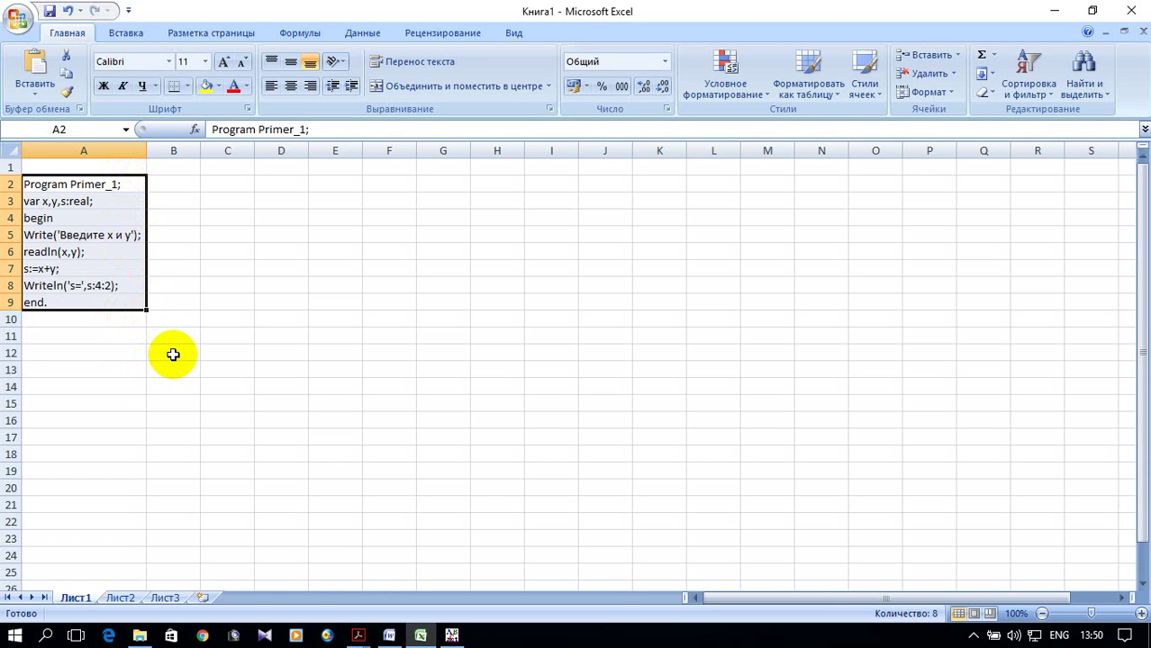
Step: Enter the header Параметр in B1 using the Russian keyboard layout
{"action": "left_click", "coordinate": [185, 168]}
{"action": "key", "text": "alt+shift"}
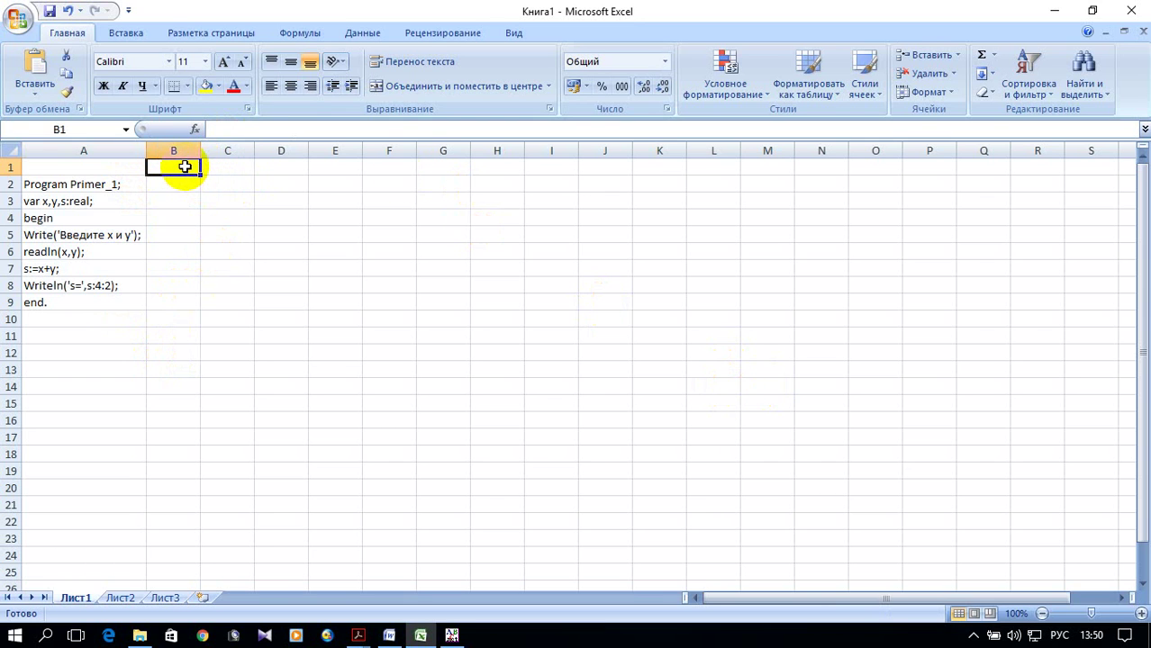
{"action": "type", "text": "П"}
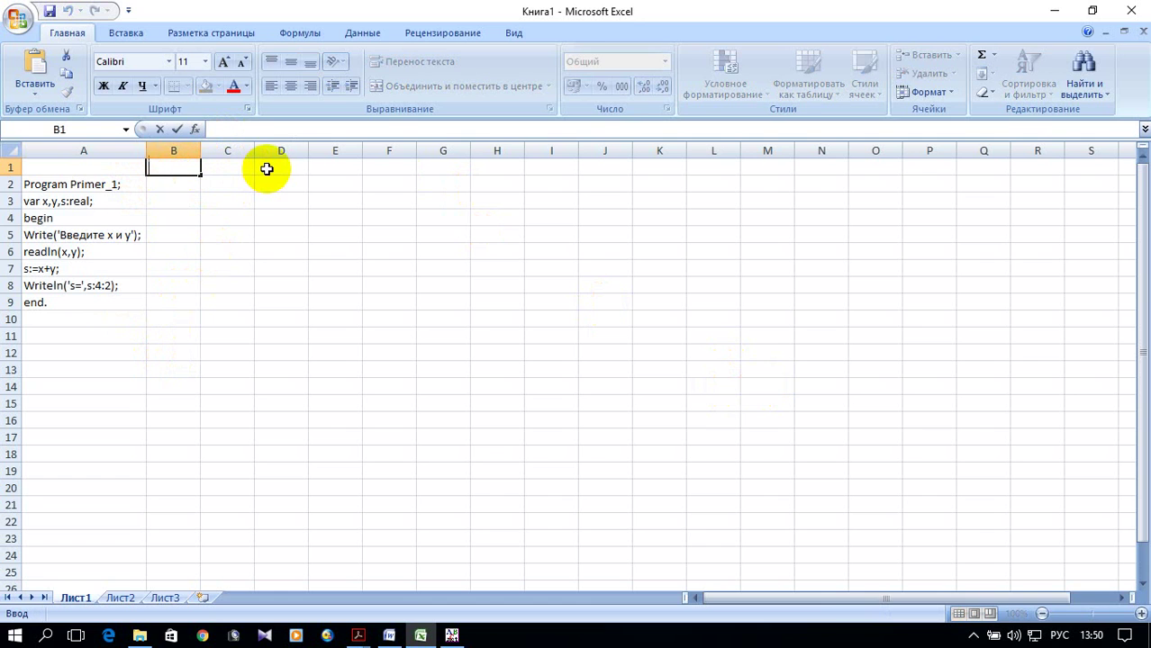
{"action": "type", "text": "араметр"}
{"action": "left_click", "coordinate": [219, 171]}
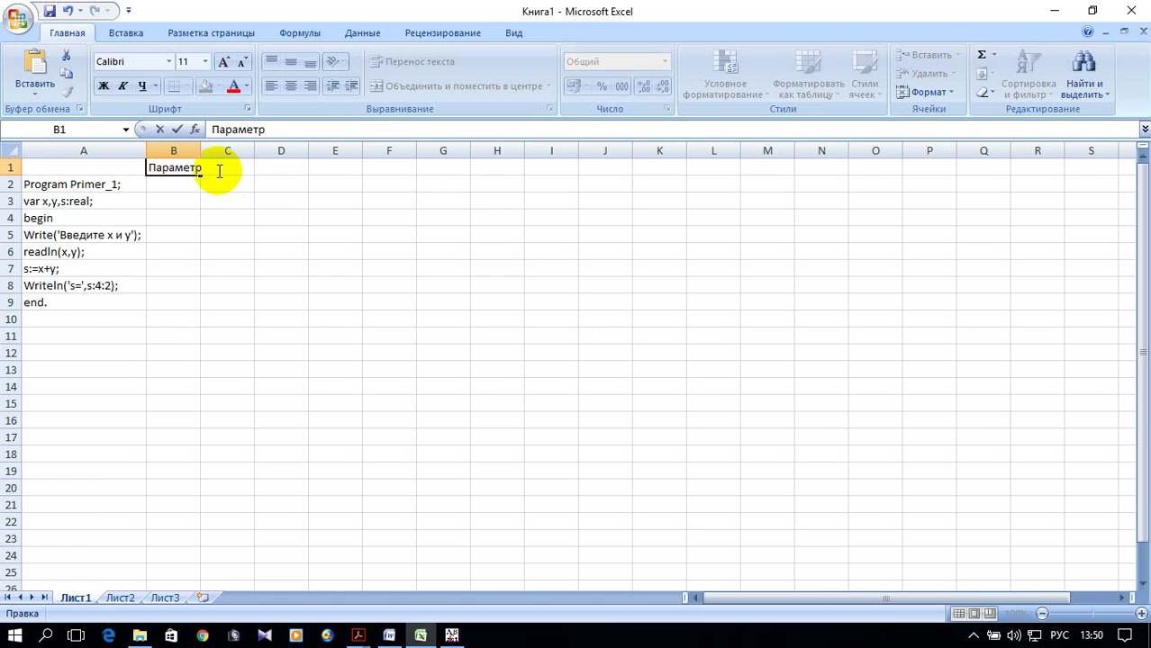
{"action": "double_click", "coordinate": [221, 167]}
{"action": "left_click", "coordinate": [221, 168]}
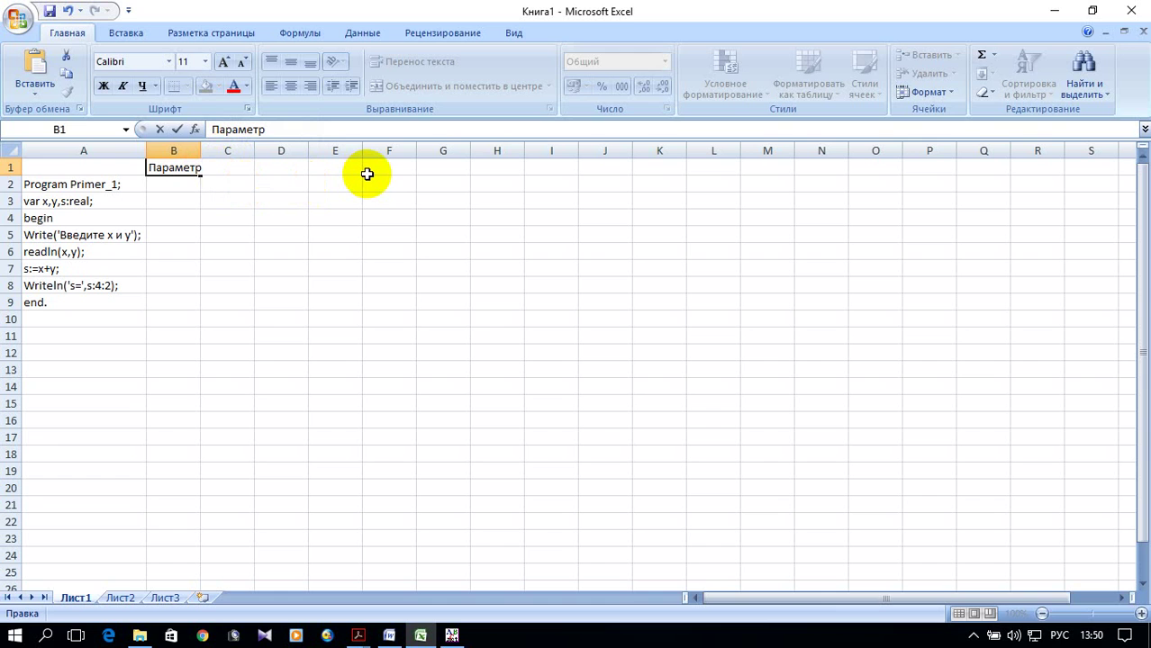
{"action": "key", "text": "Return"}
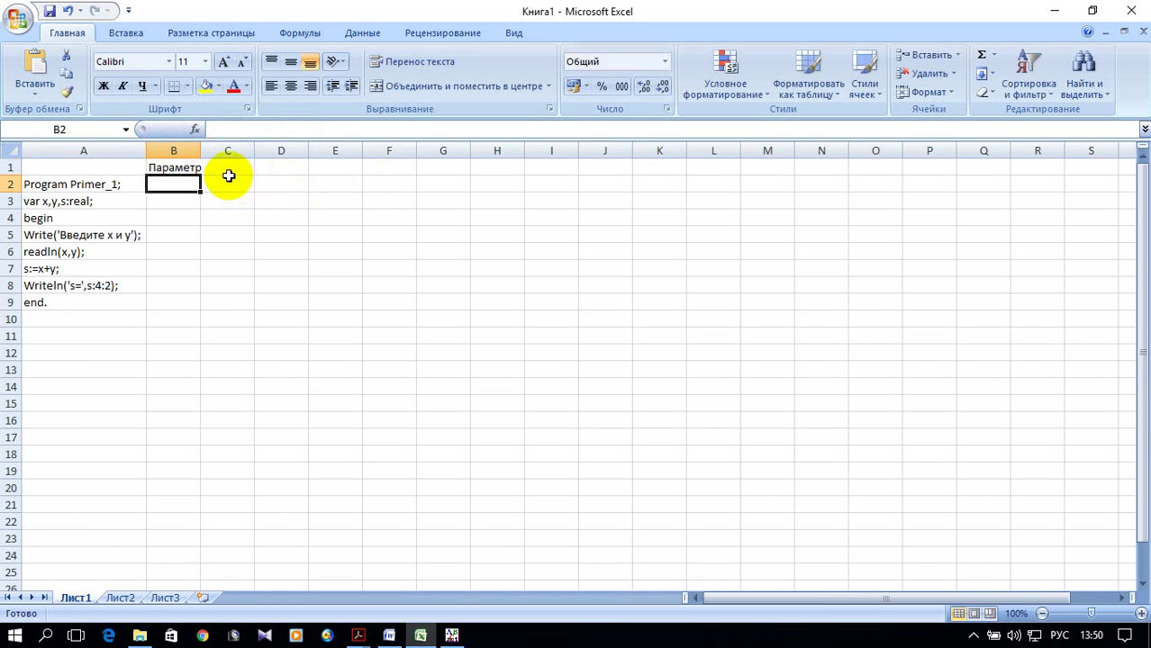
Step: Enter Значение in C1 and autofit columns B and C to their headers
{"action": "left_click", "coordinate": [229, 173]}
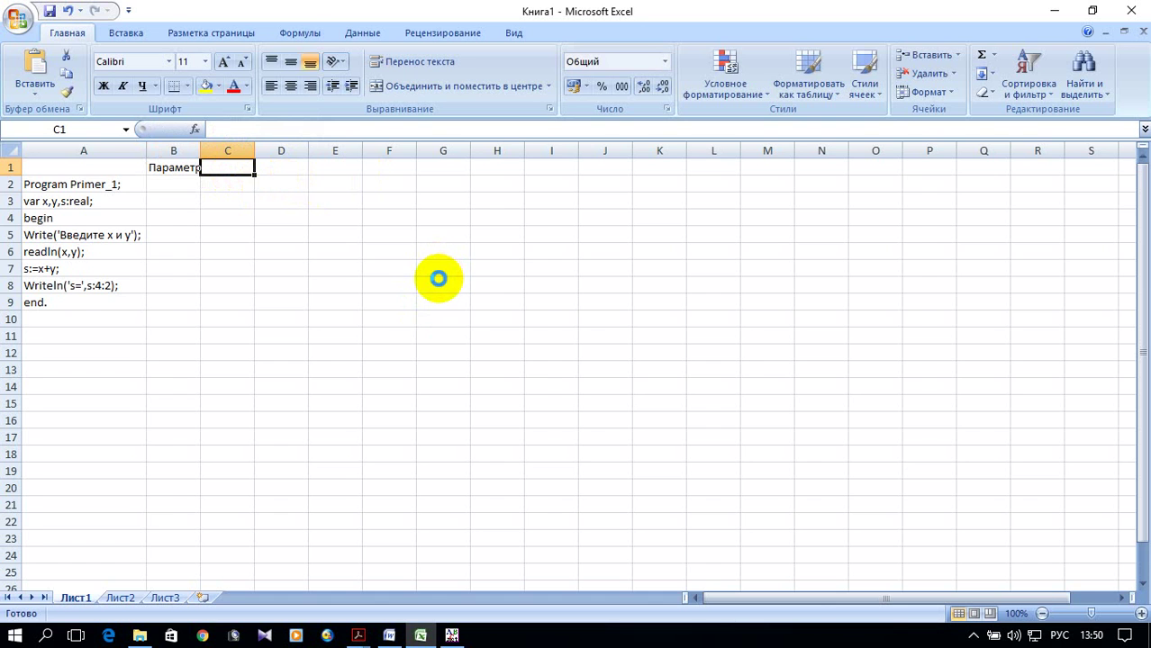
{"action": "scroll", "coordinate": [309, 244], "scroll_direction": "up", "scroll_amount": 1, "text": "ctrl"}
{"action": "scroll", "coordinate": [309, 244], "scroll_direction": "up", "scroll_amount": 1, "text": "ctrl"}
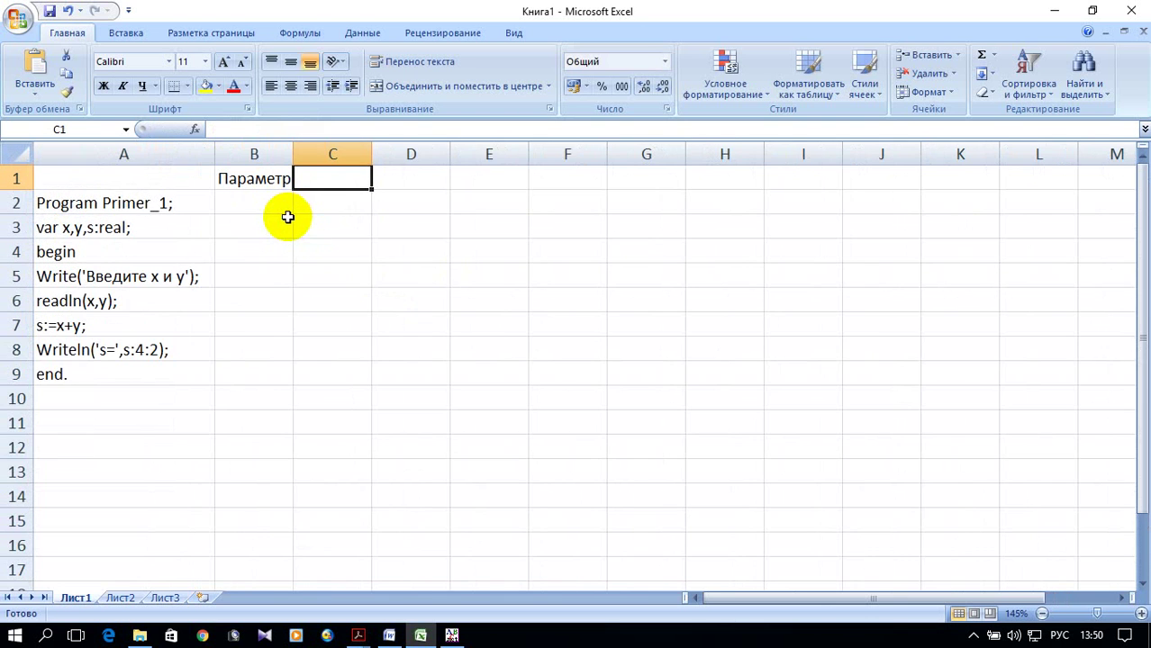
{"action": "scroll", "coordinate": [286, 224], "scroll_direction": "up", "scroll_amount": 1, "text": "ctrl"}
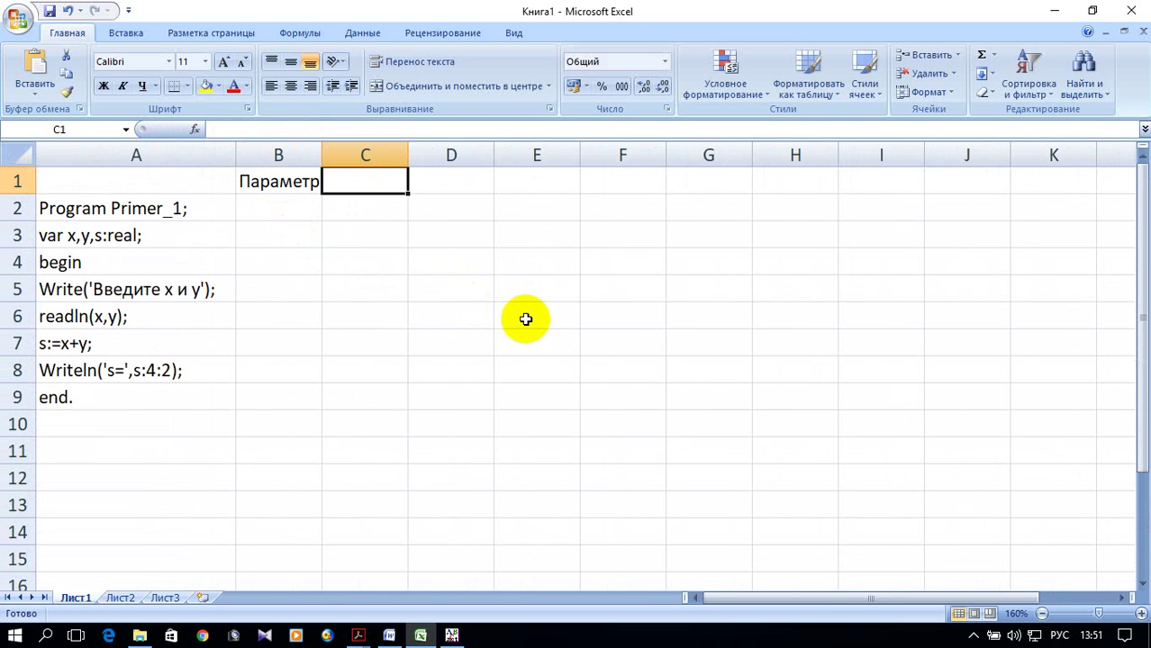
{"action": "type", "text": "Значение"}
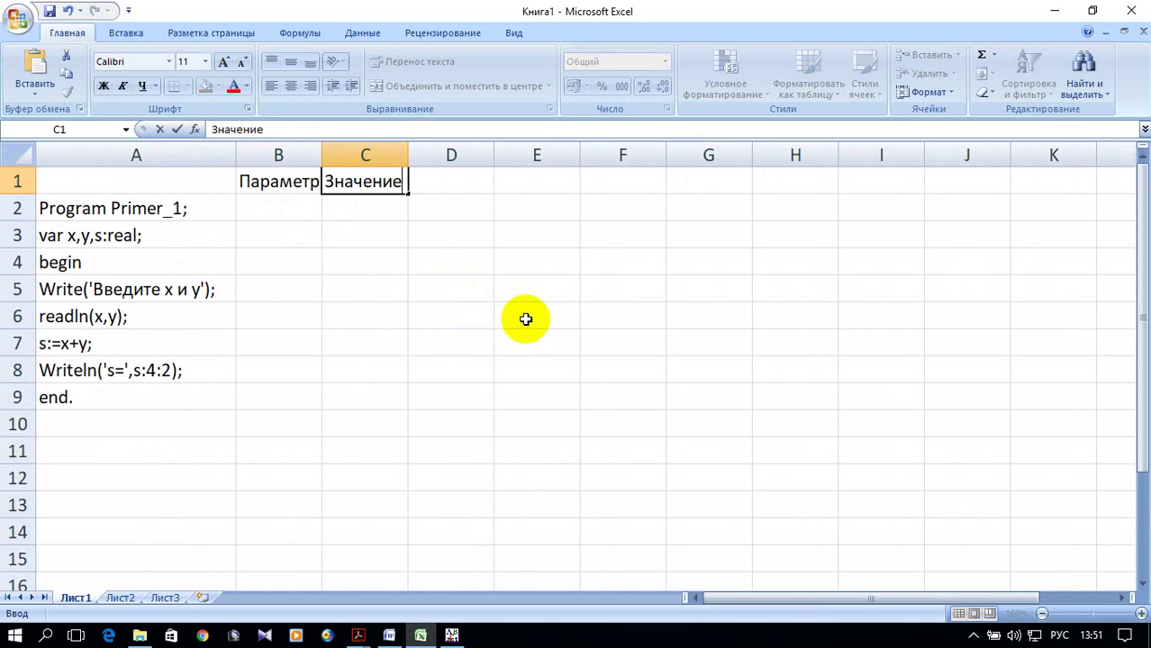
{"action": "left_click", "coordinate": [342, 273]}
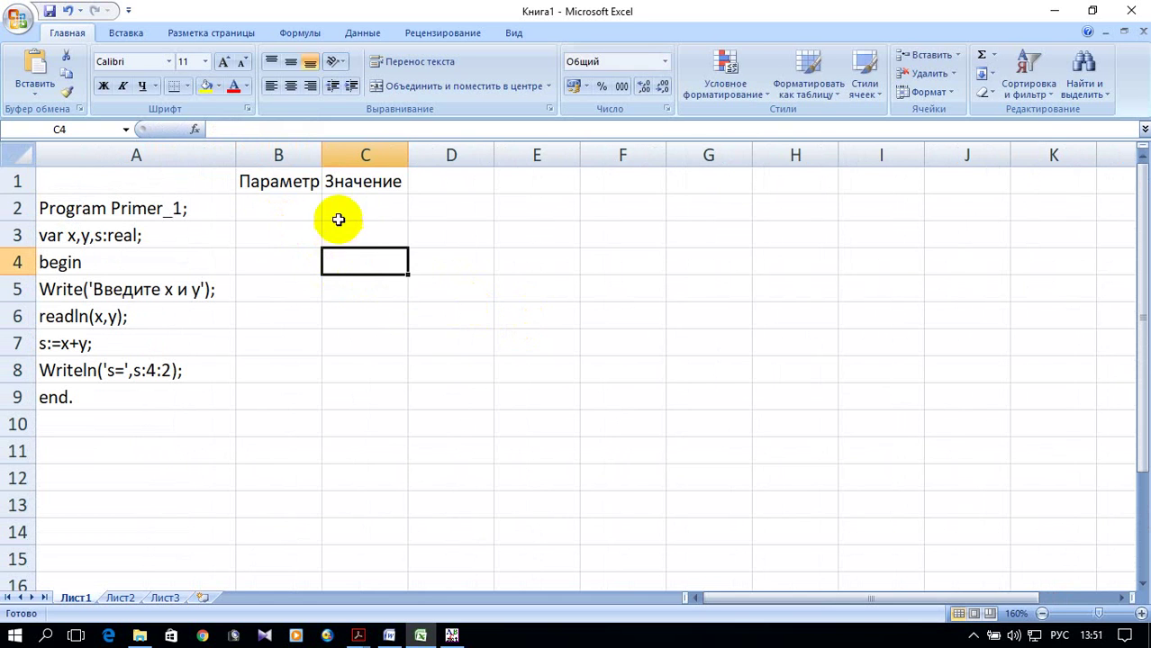
{"action": "double_click", "coordinate": [322, 155]}
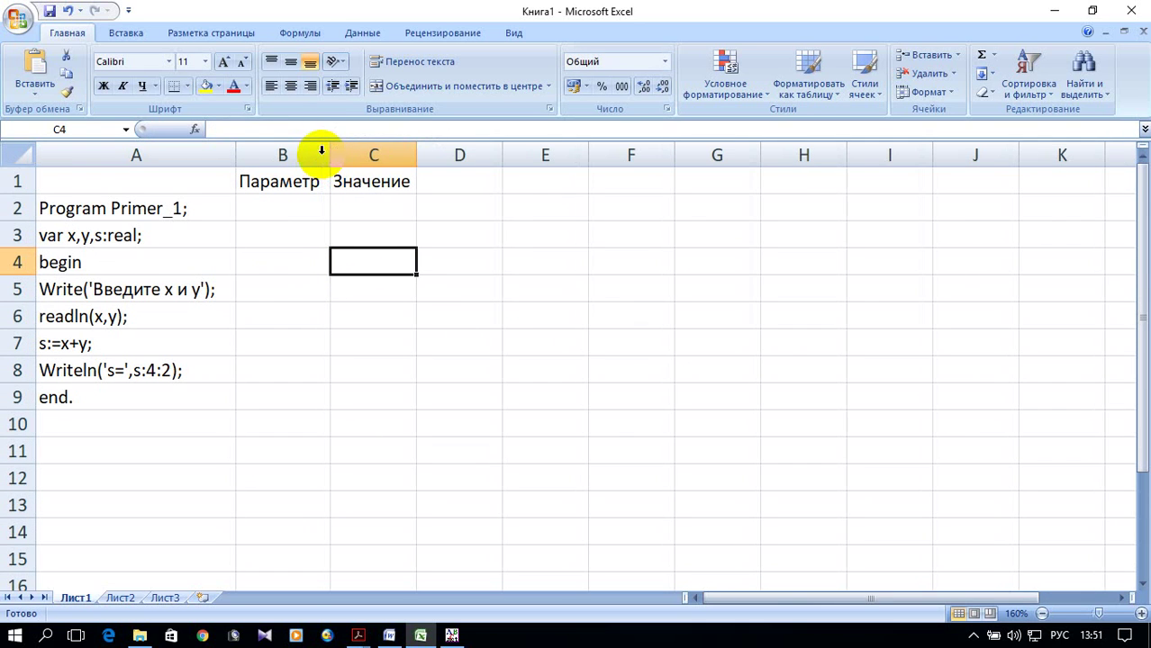
{"action": "double_click", "coordinate": [416, 156]}
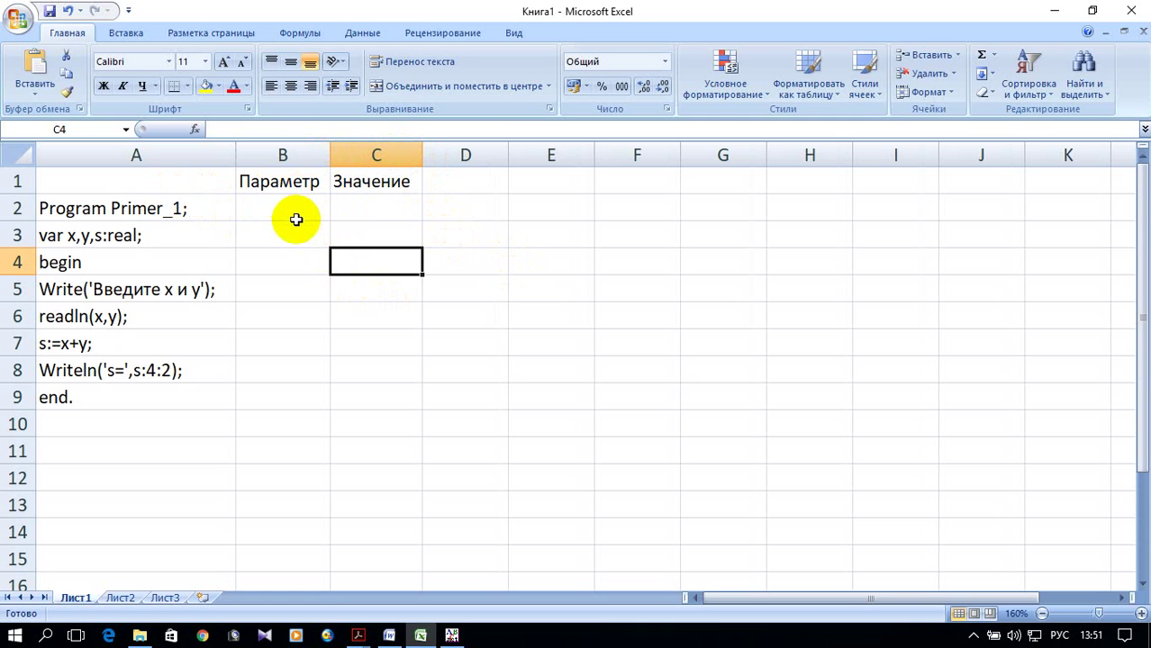
Step: Label B6 as y= and B5 as x=, then briefly switch to PascalABC.NET and back
{"action": "left_click", "coordinate": [293, 319]}
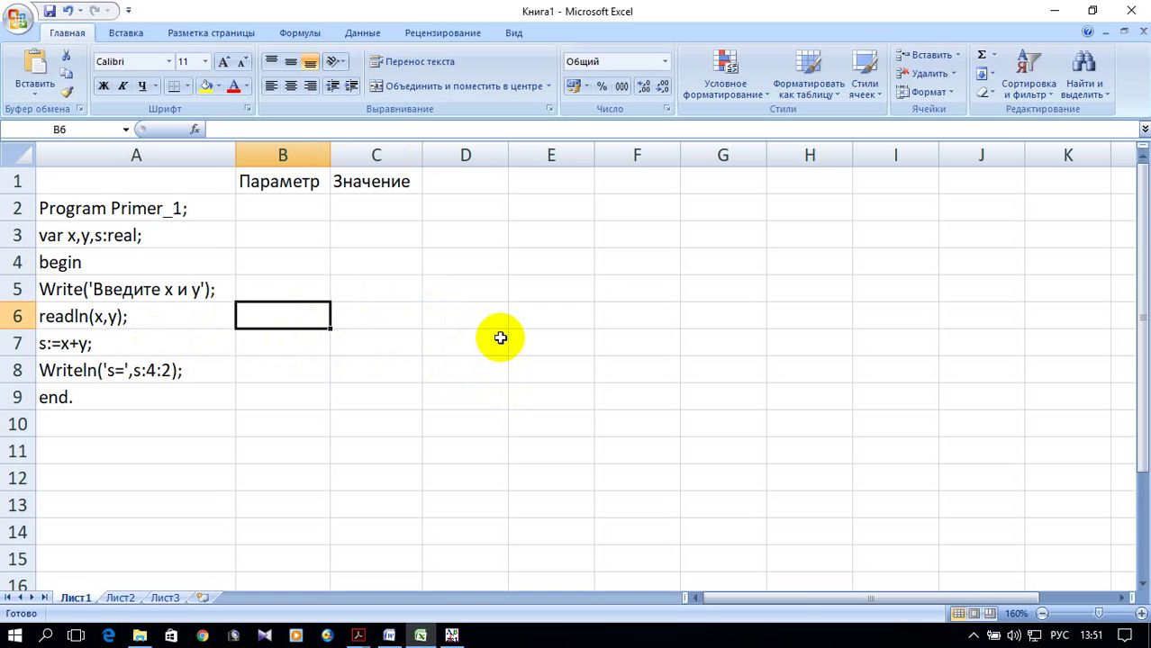
{"action": "key", "text": "alt+shift"}
{"action": "type", "text": "y="}
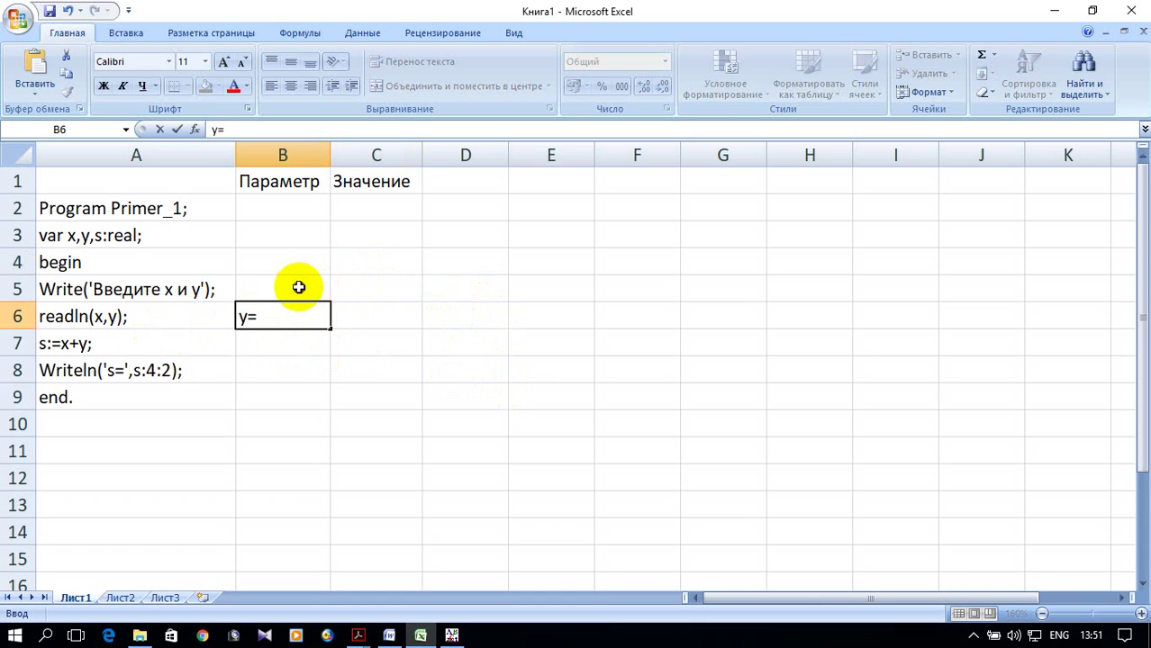
{"action": "left_click", "coordinate": [316, 293]}
{"action": "type", "text": "x="}
{"action": "left_click", "coordinate": [368, 289]}
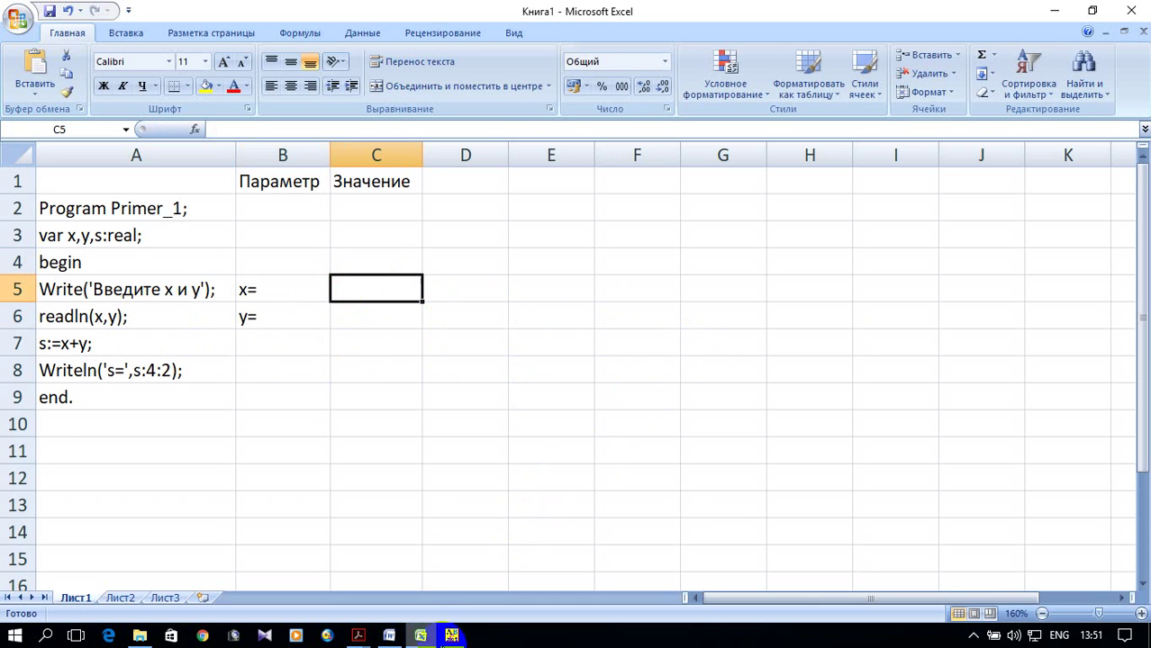
{"action": "left_click", "coordinate": [452, 636]}
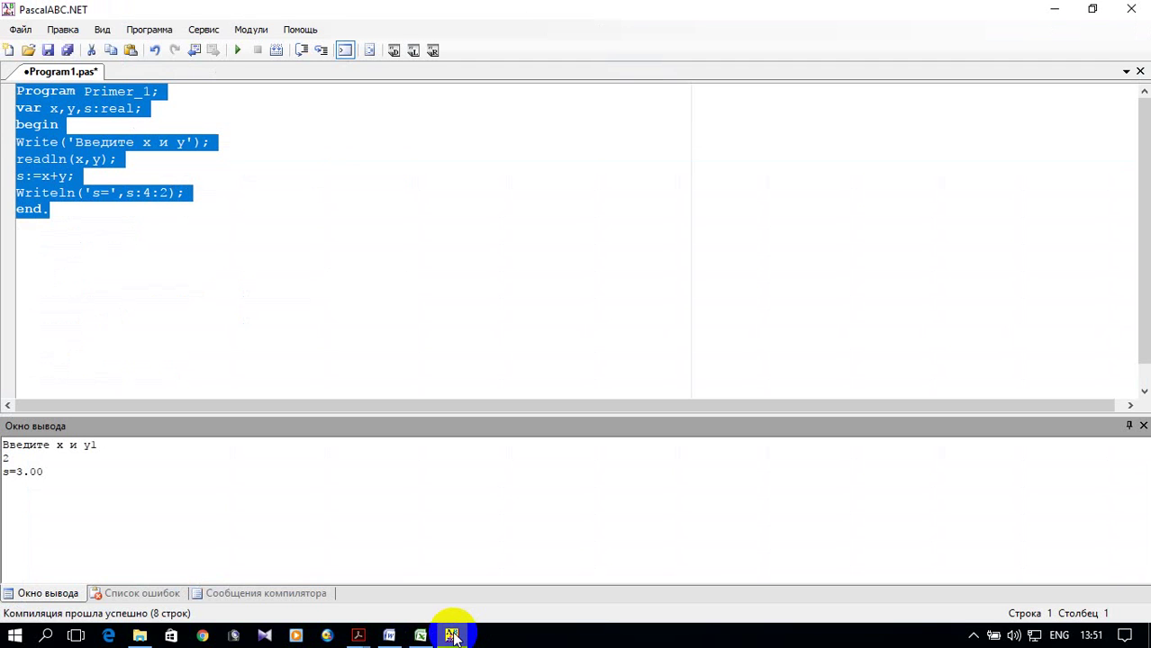
{"action": "left_click", "coordinate": [452, 635]}
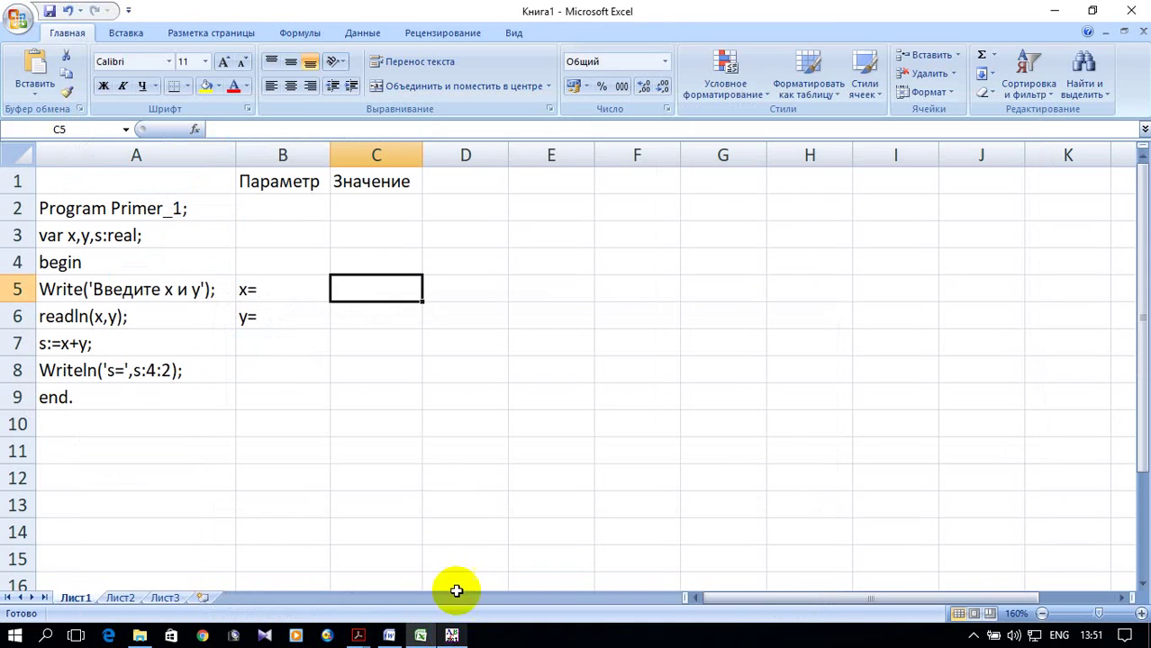
Step: Enter 1 in C5 and 2 in C6, and label B7 as s=
{"action": "type", "text": "1"}
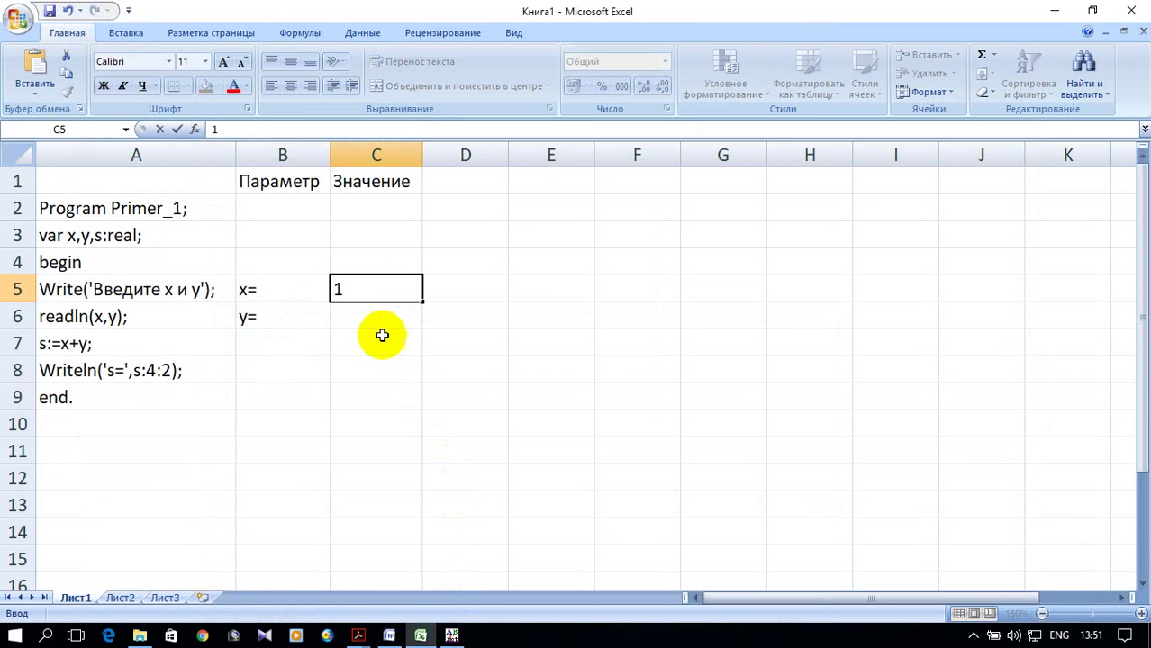
{"action": "key", "text": "Return"}
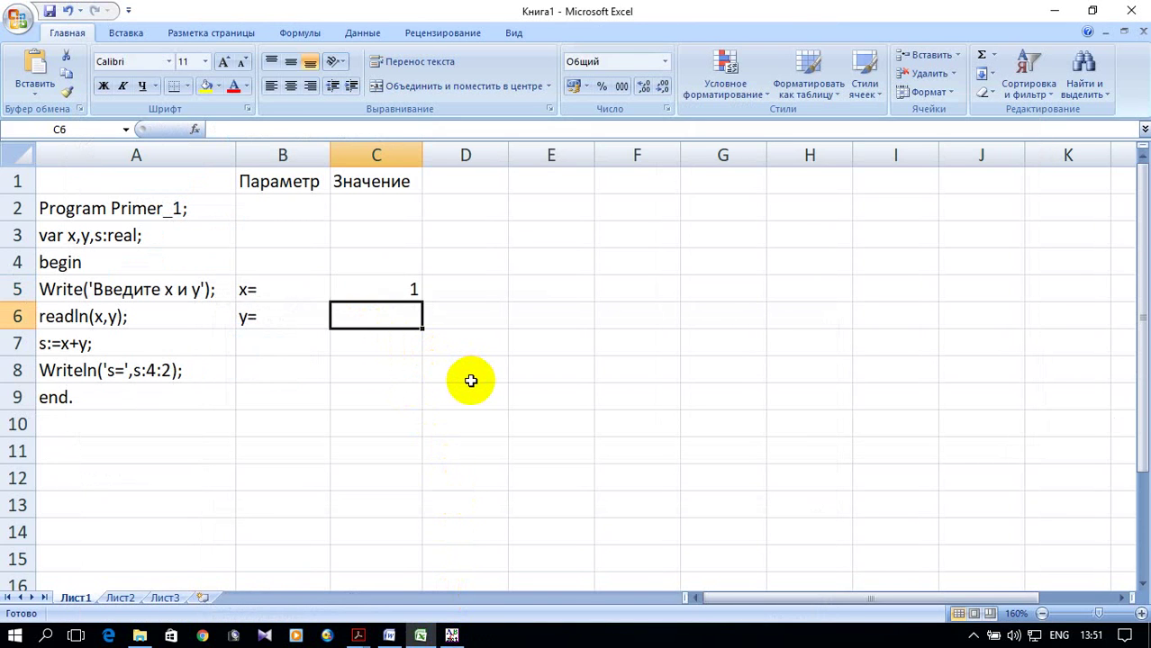
{"action": "type", "text": "2"}
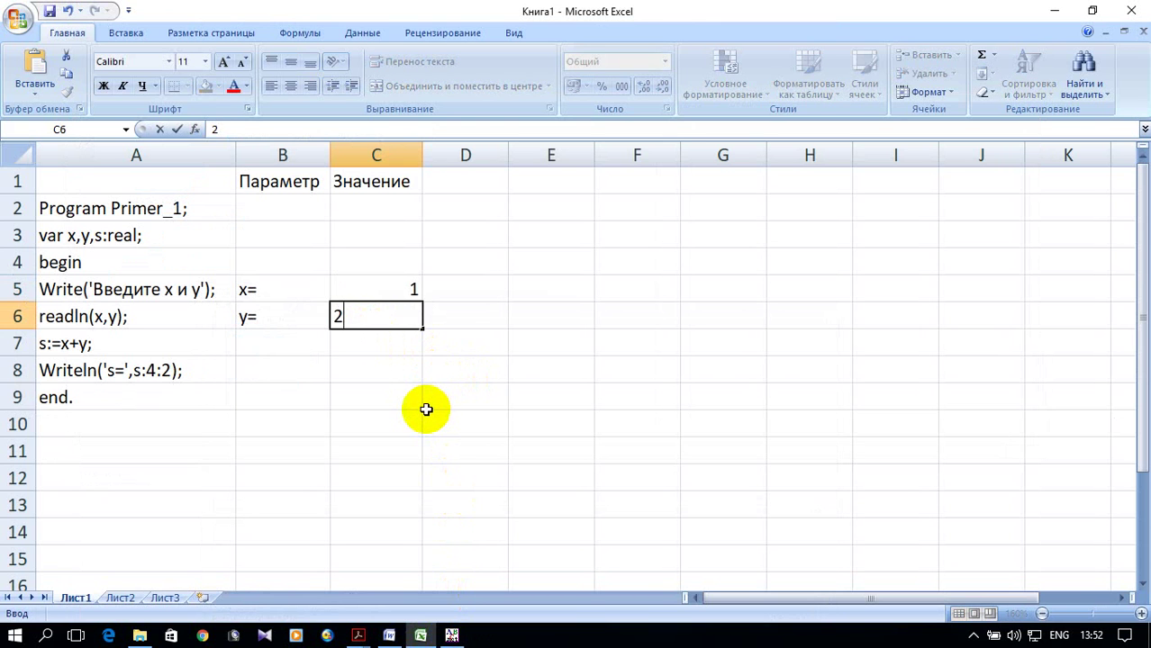
{"action": "left_click", "coordinate": [426, 408]}
{"action": "left_click", "coordinate": [298, 344]}
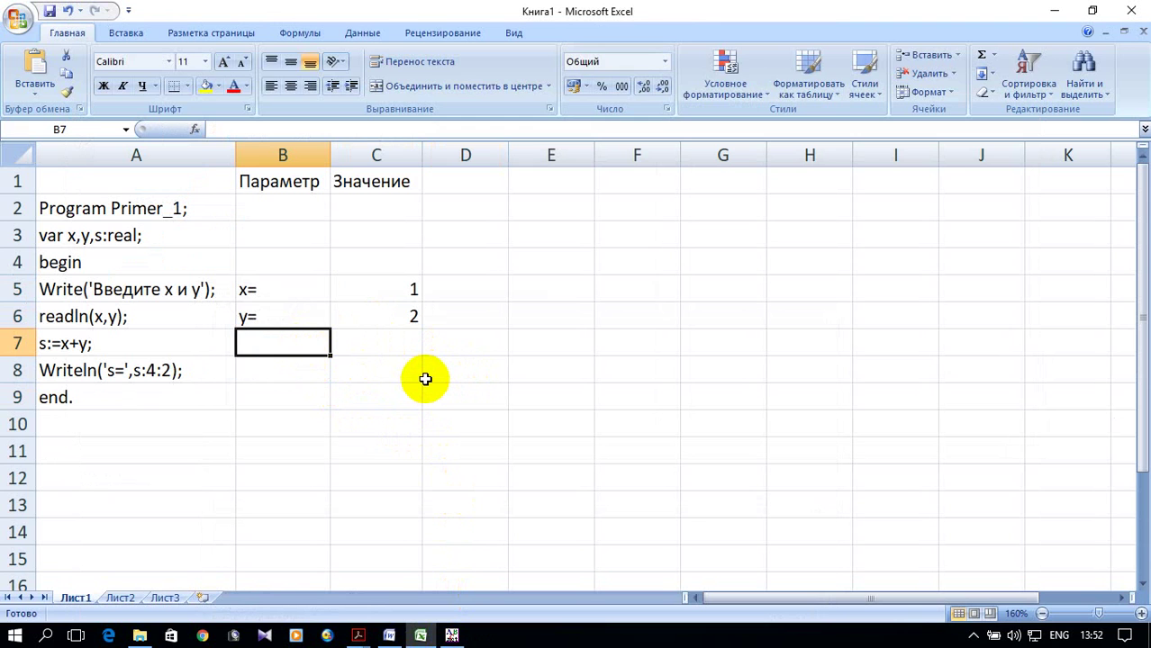
{"action": "type", "text": "s="}
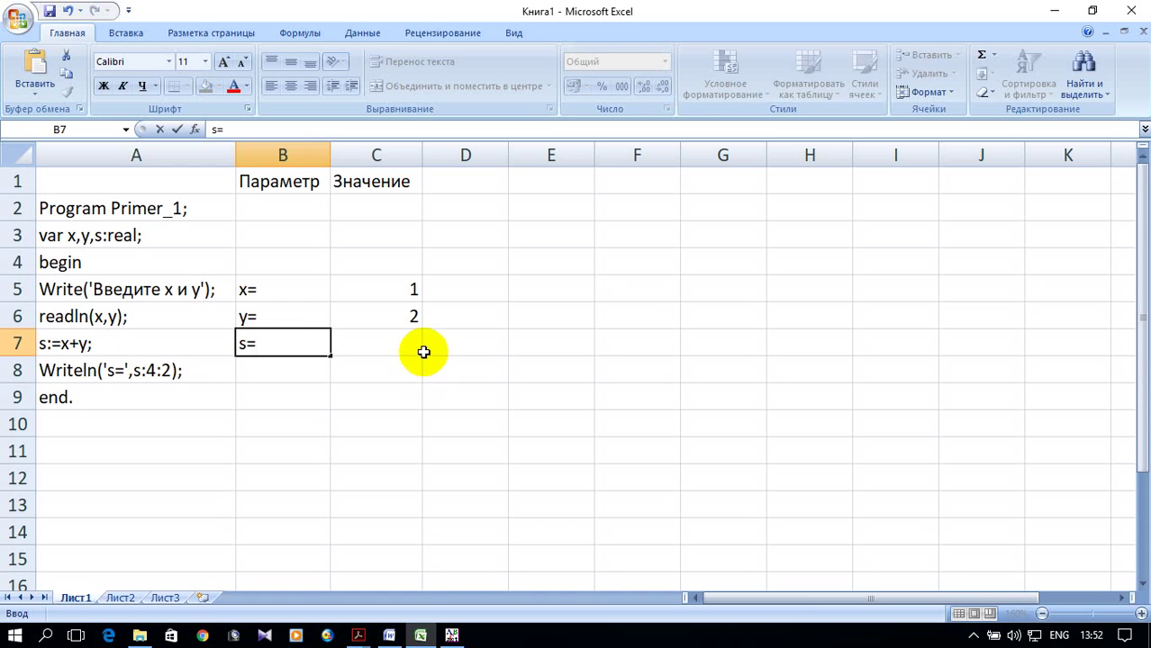
{"action": "left_click", "coordinate": [404, 346]}
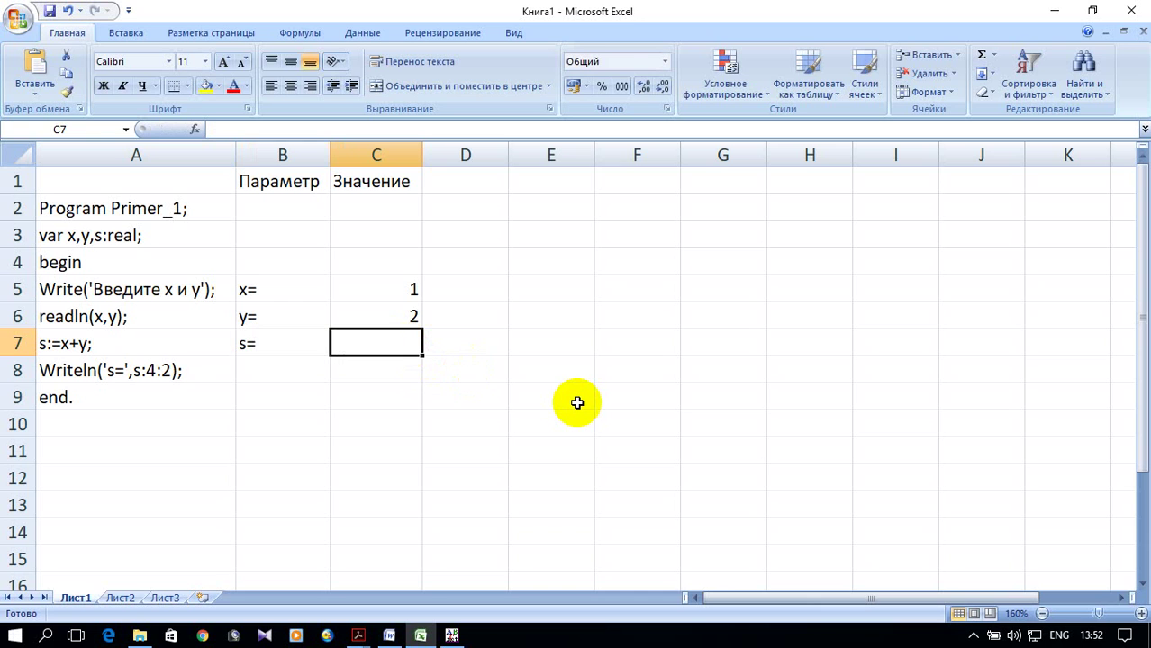
Step: Enter the formula =C5+C6 in C7 so it shows 3
{"action": "type", "text": "="}
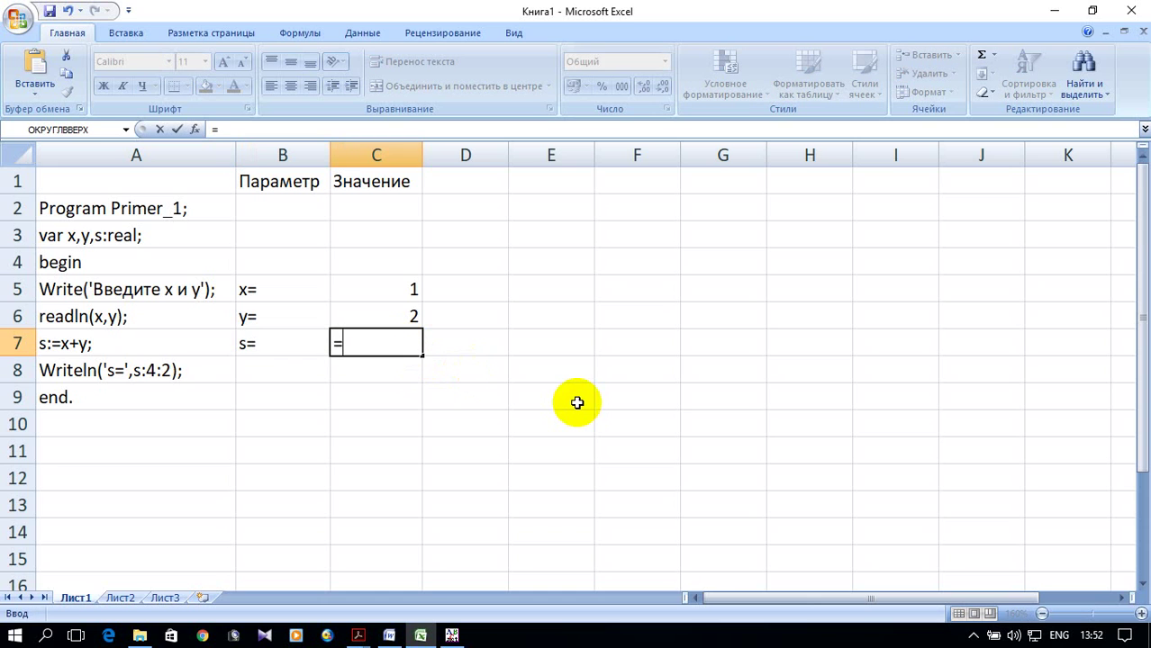
{"action": "left_click", "coordinate": [406, 289]}
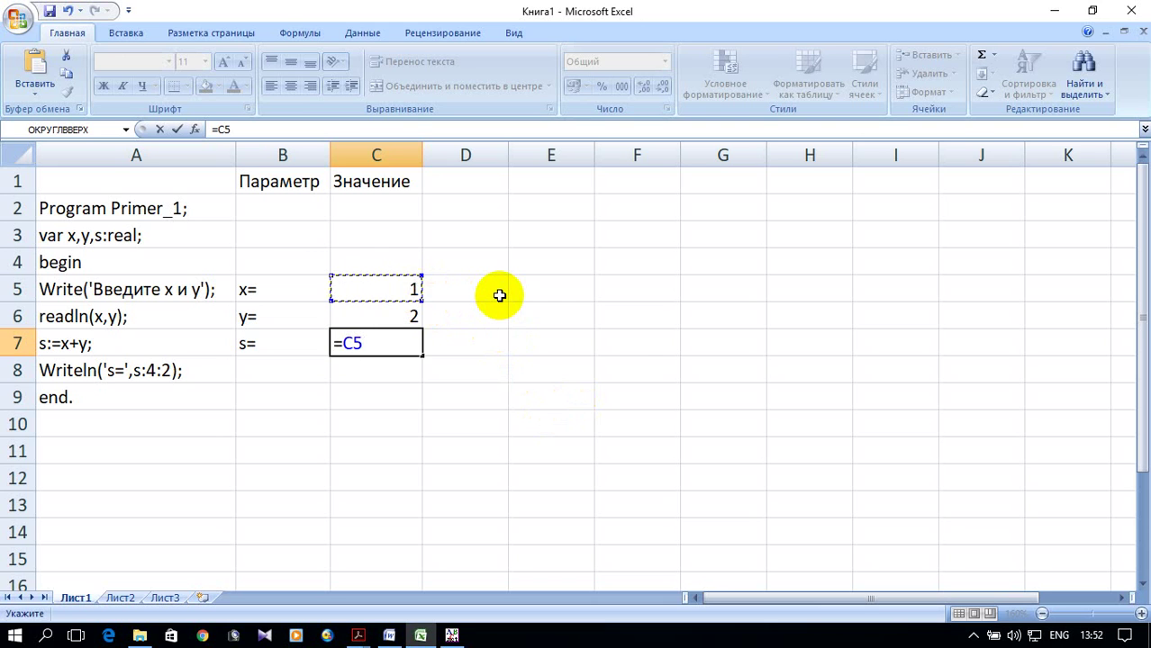
{"action": "type", "text": "+"}
{"action": "left_click", "coordinate": [416, 316]}
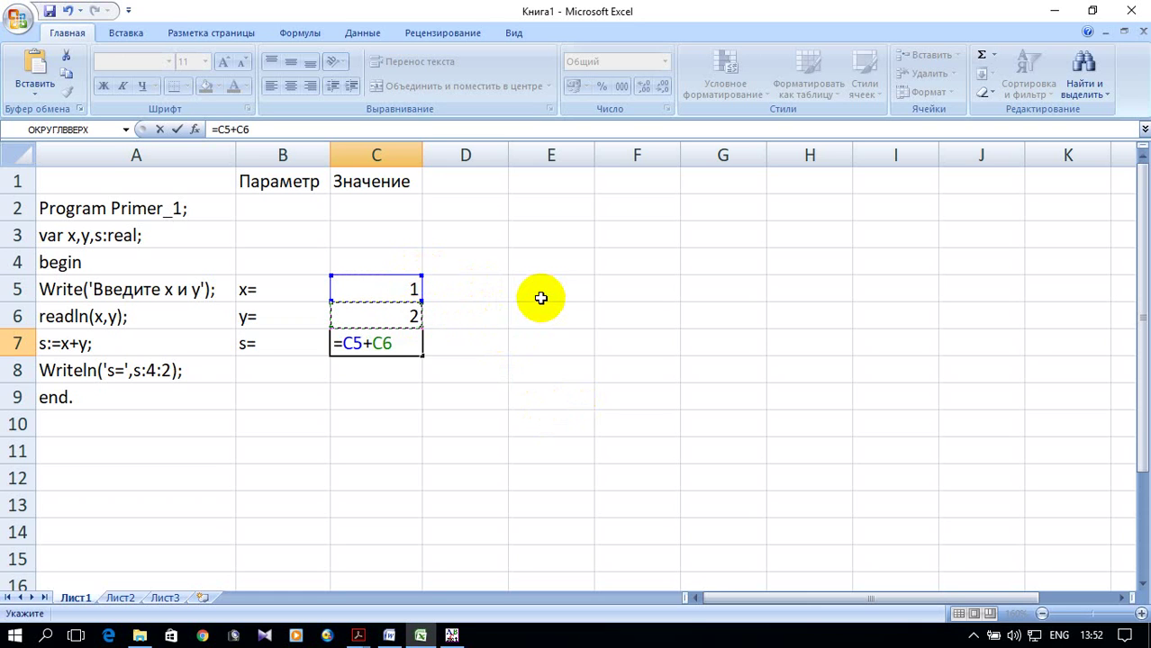
{"action": "key", "text": "Return"}
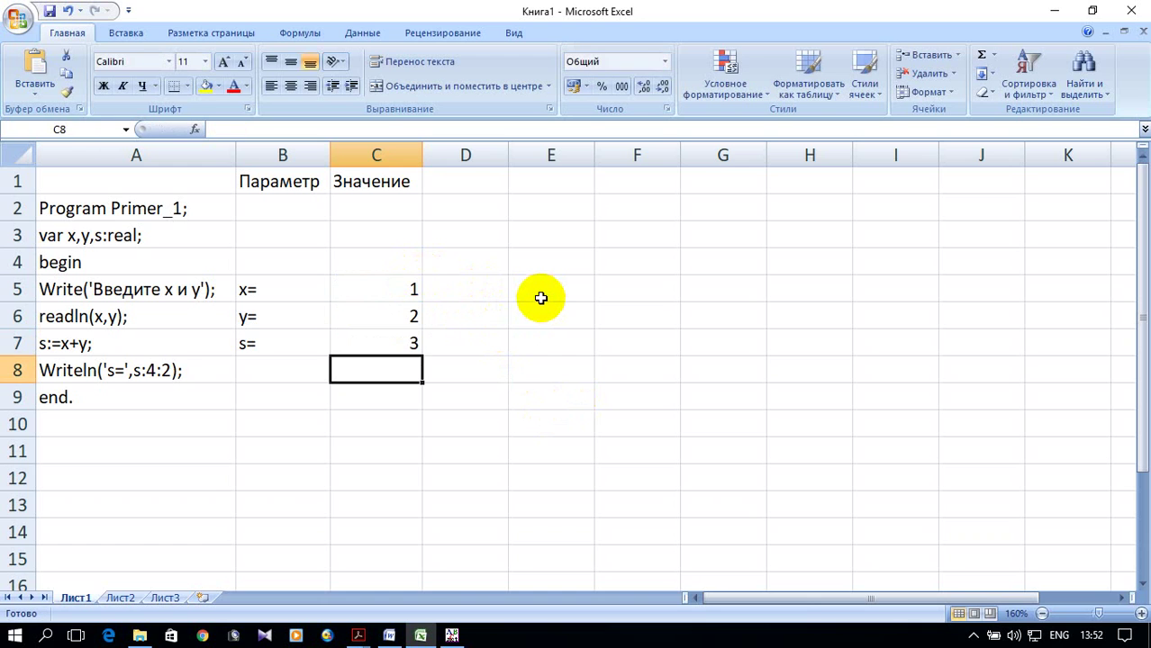
Step: Test the sum by changing C5 to 1,3 and back to 1, then open the Function Wizard for C8
{"action": "left_click", "coordinate": [411, 288]}
{"action": "key", "text": "F2"}
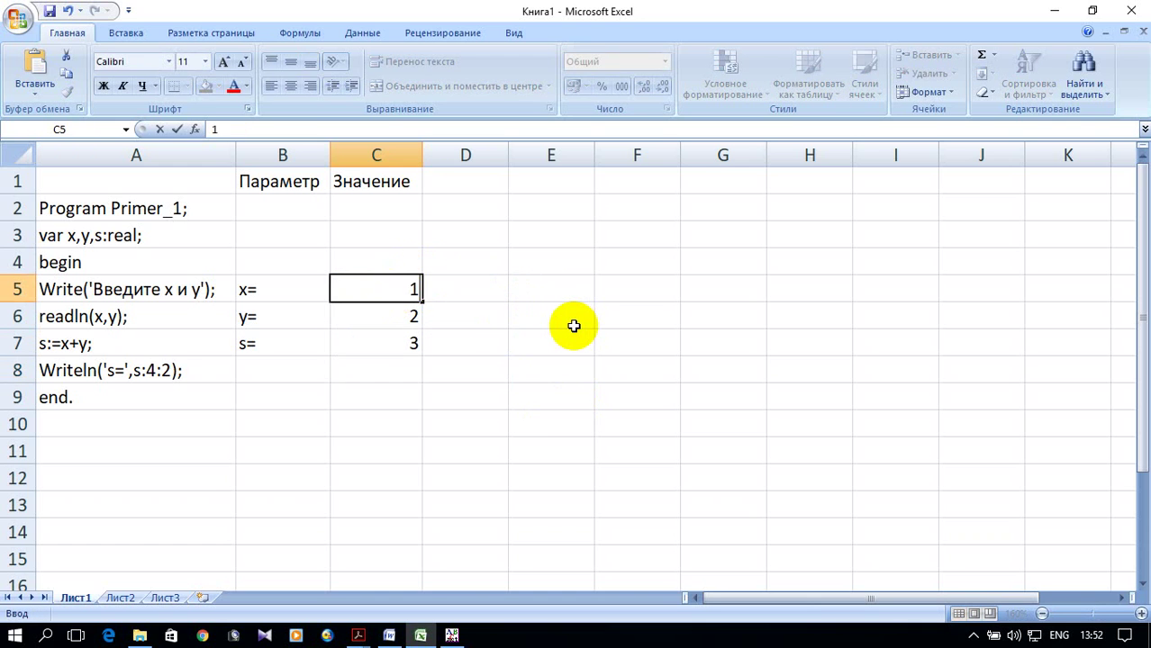
{"action": "type", "text": ",3"}
{"action": "key", "text": "Return"}
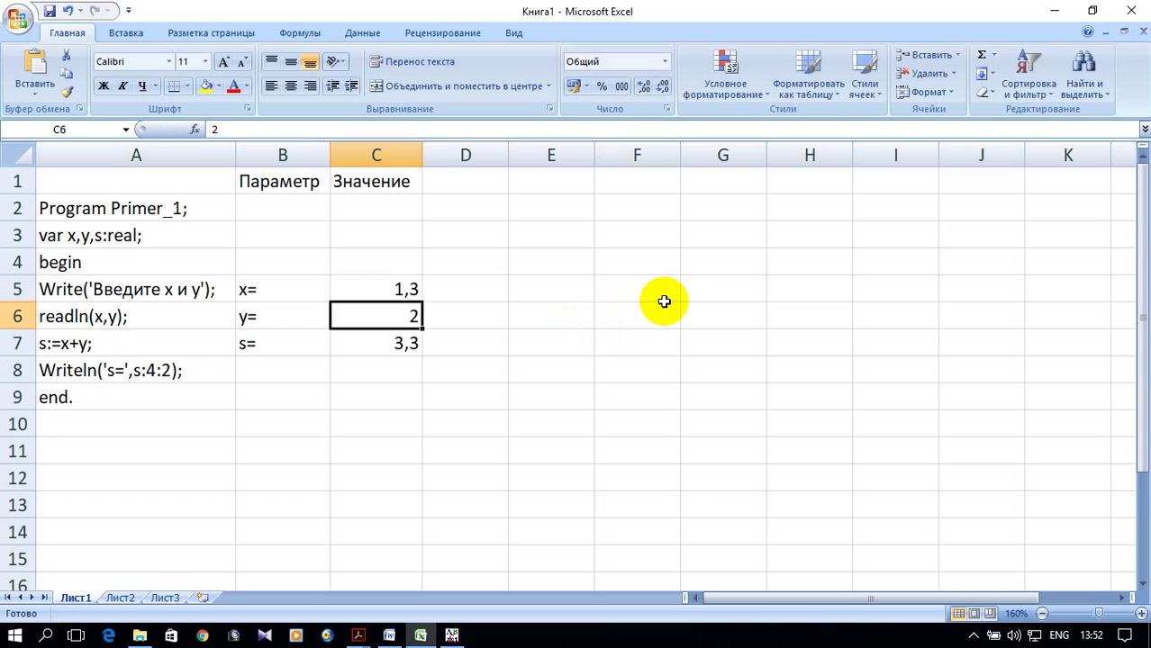
{"action": "left_click", "coordinate": [381, 279]}
{"action": "type", "text": "1"}
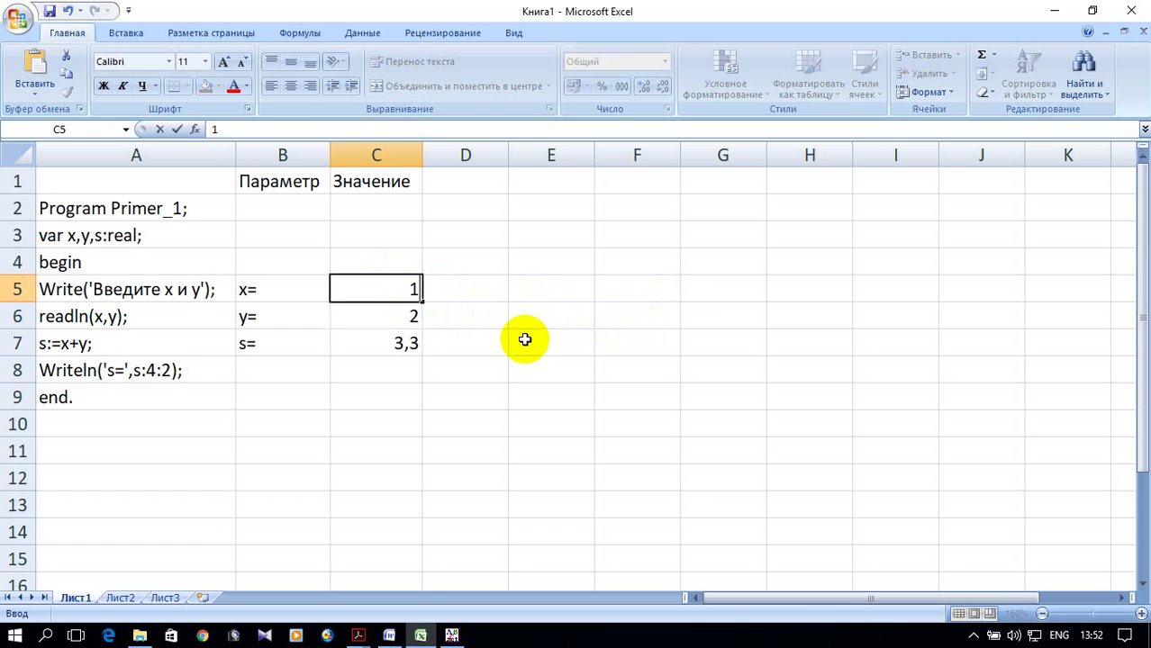
{"action": "left_click", "coordinate": [474, 389]}
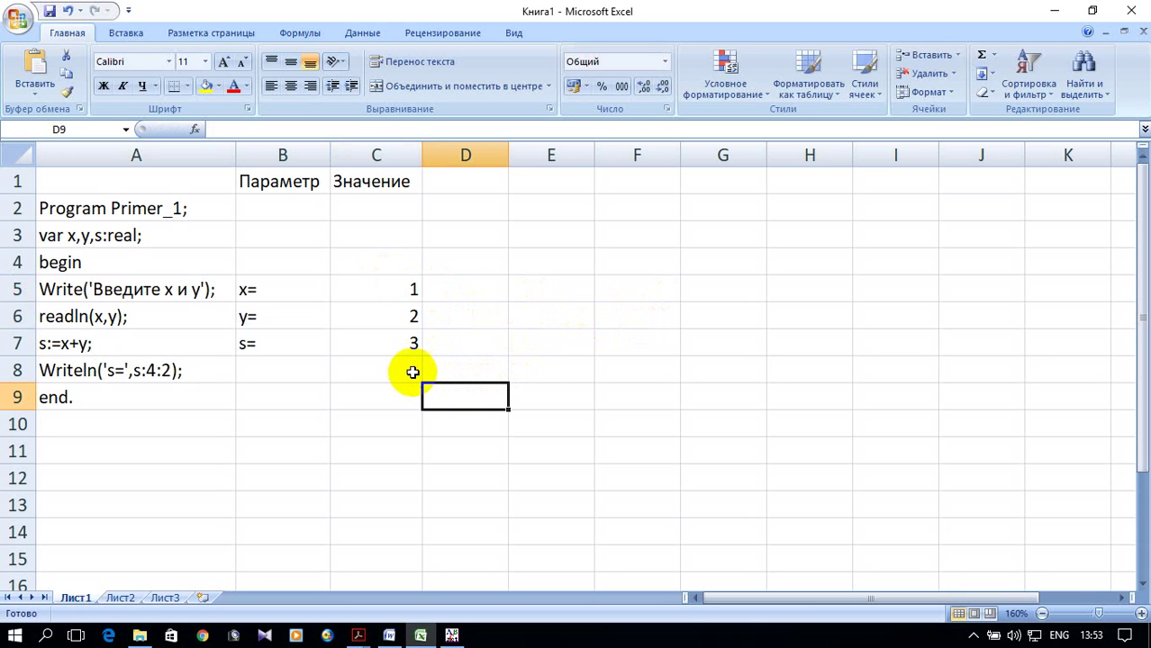
{"action": "left_click", "coordinate": [403, 371]}
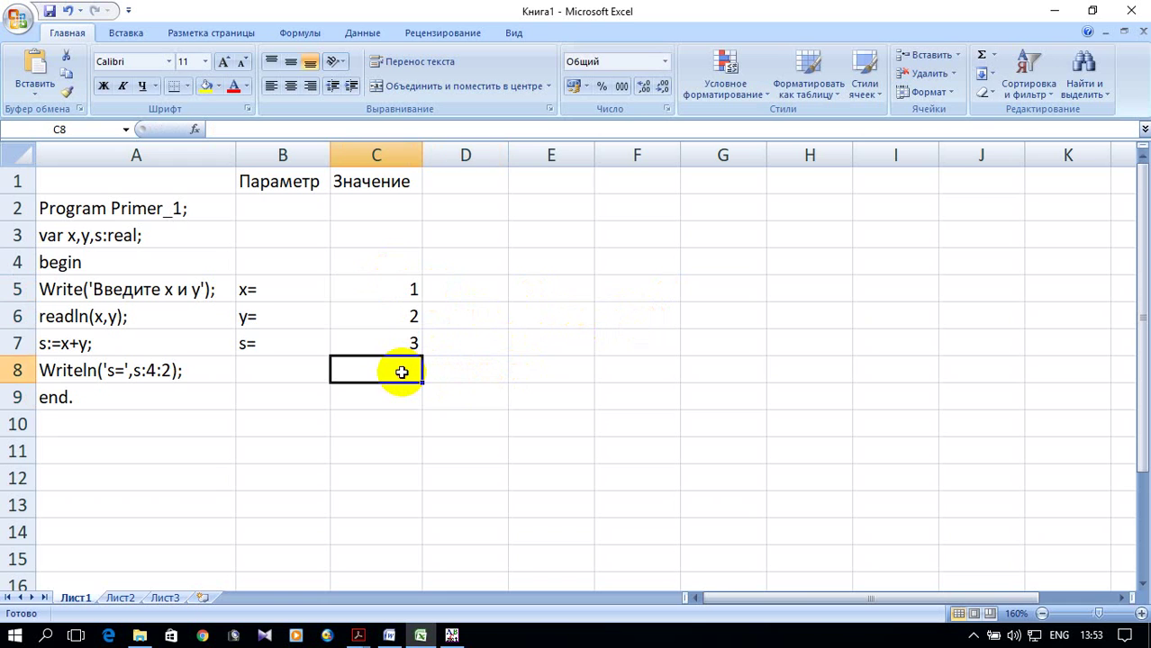
{"action": "left_click", "coordinate": [195, 131]}
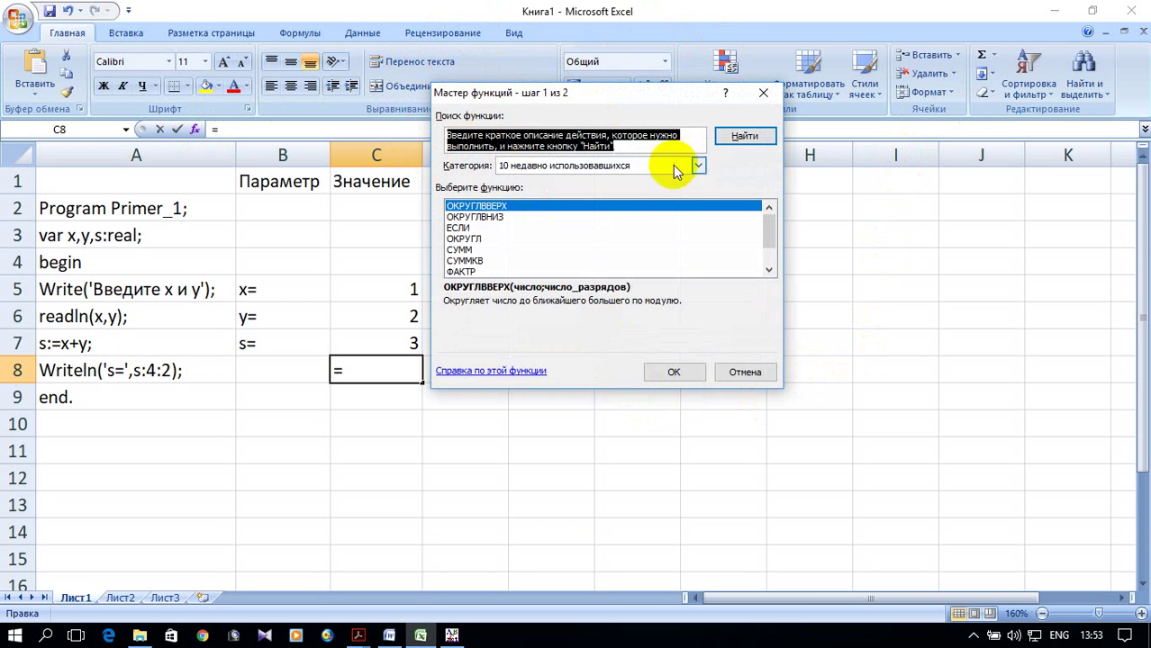
{"action": "scroll", "coordinate": [551, 254], "scroll_direction": "down", "scroll_amount": 1}
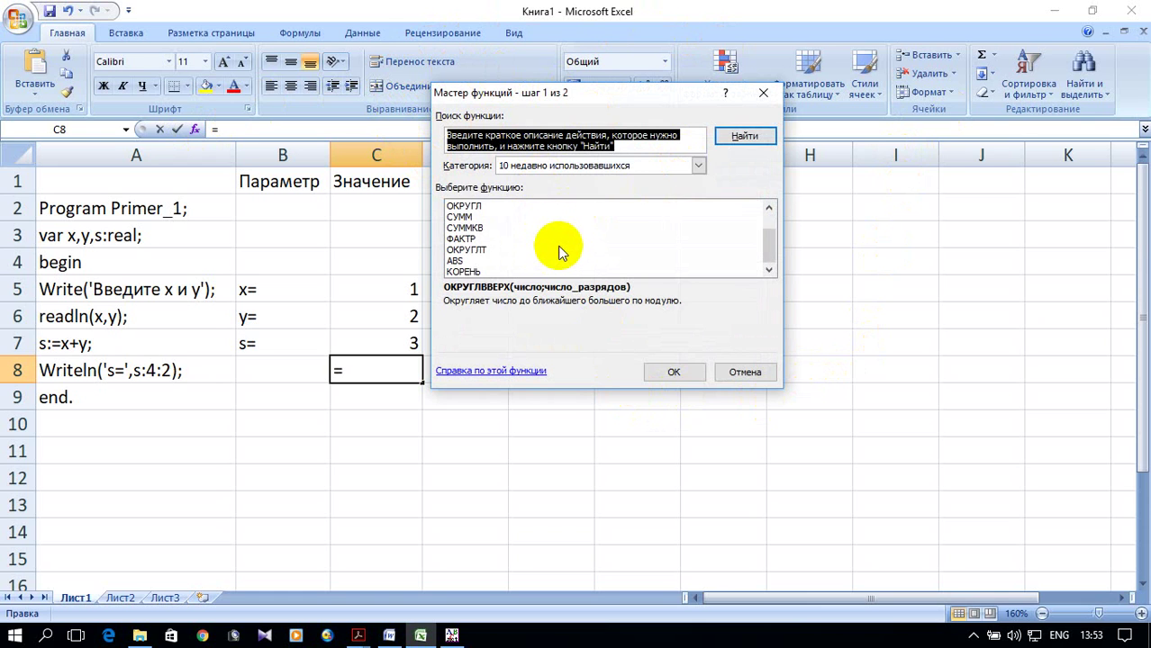
{"action": "scroll", "coordinate": [558, 253], "scroll_direction": "up", "scroll_amount": 1}
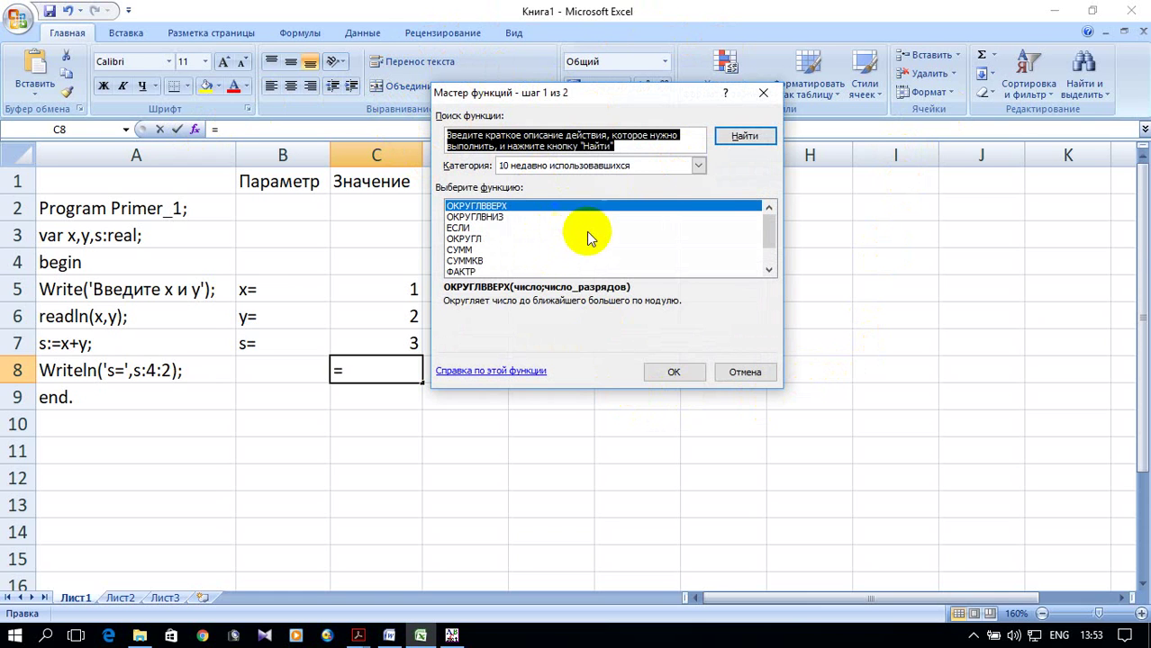
{"action": "left_click", "coordinate": [698, 167]}
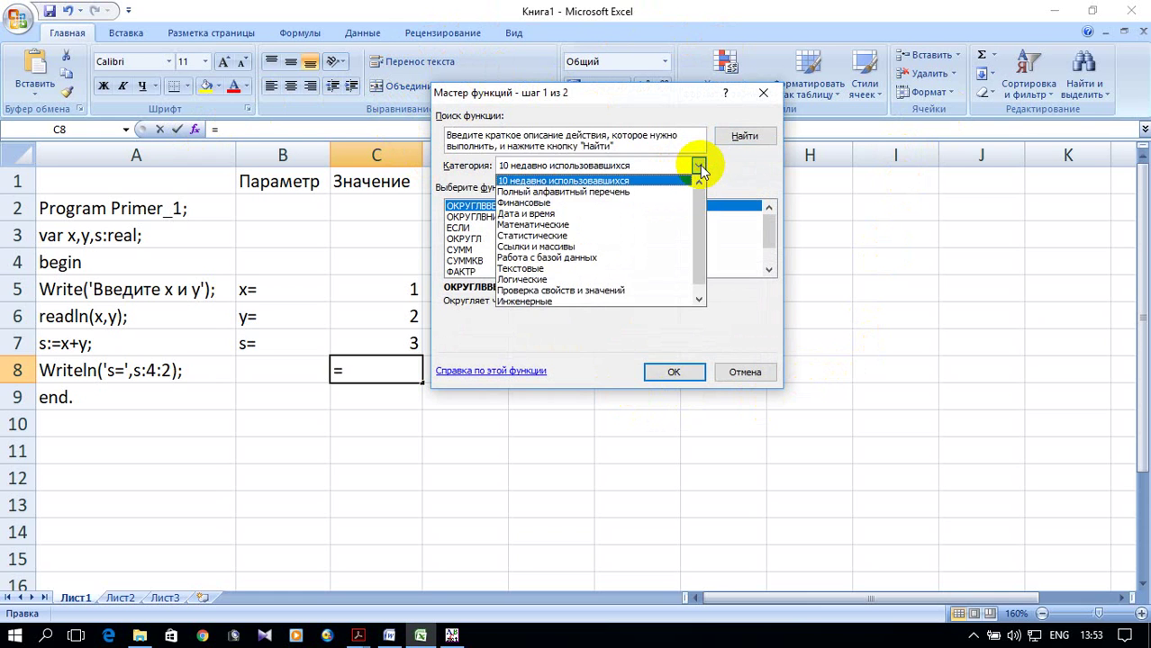
{"action": "scroll", "coordinate": [636, 235], "scroll_direction": "down", "scroll_amount": 1}
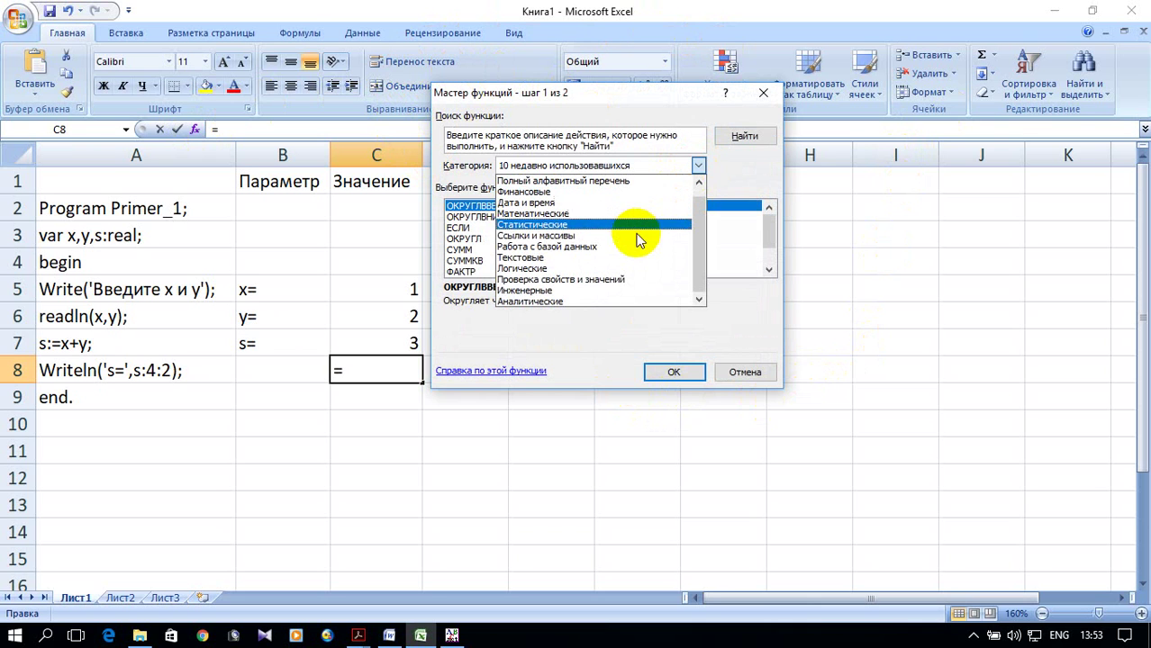
{"action": "scroll", "coordinate": [636, 234], "scroll_direction": "up", "scroll_amount": 1}
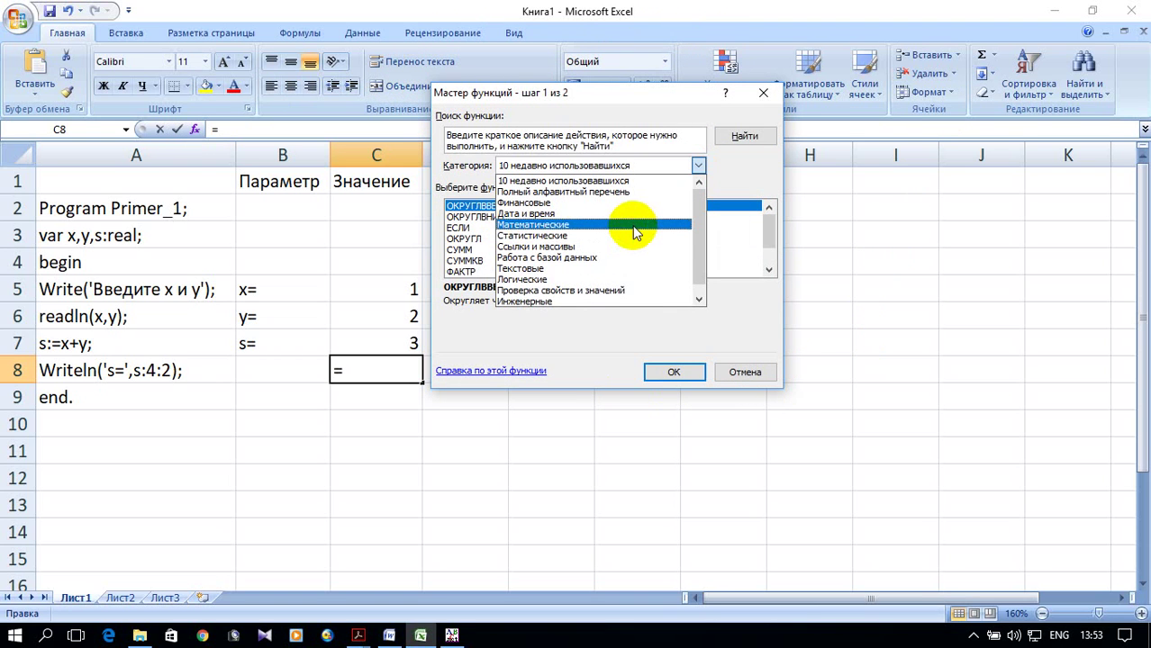
{"action": "left_click", "coordinate": [636, 233]}
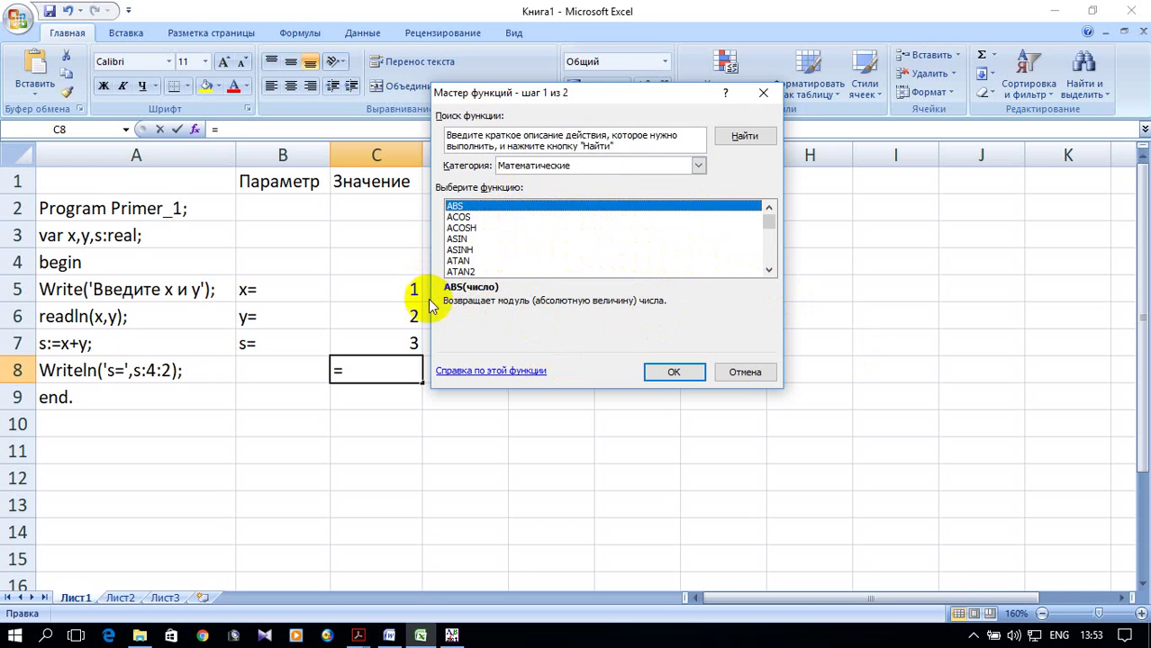
{"action": "scroll", "coordinate": [538, 252], "scroll_direction": "down", "scroll_amount": 1}
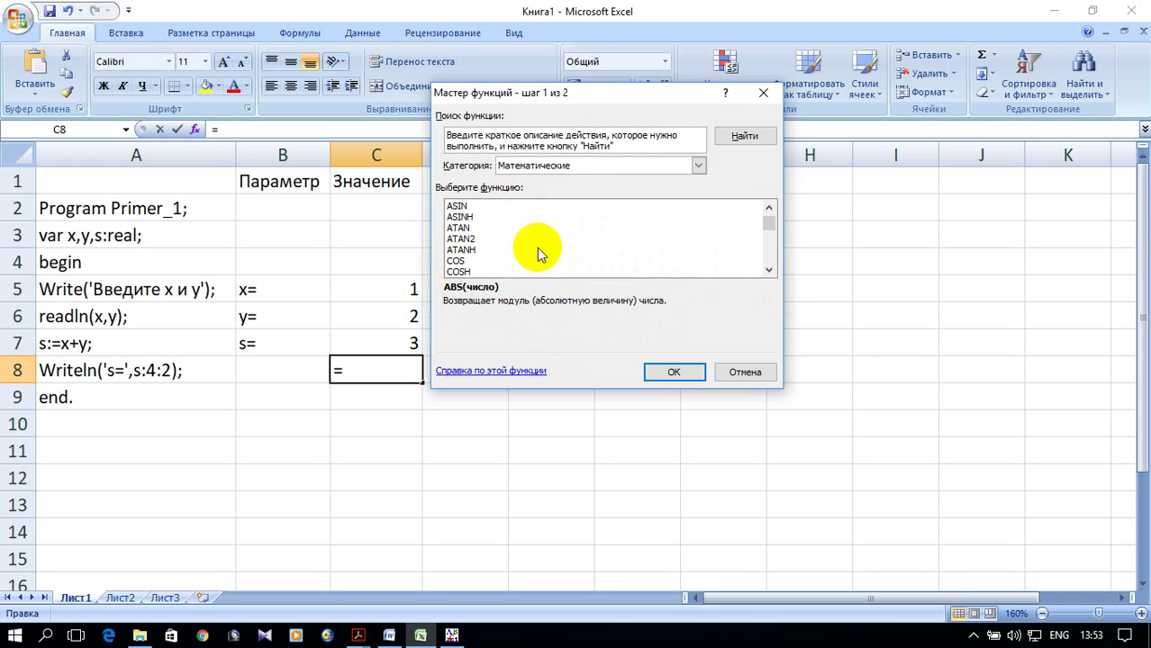
{"action": "left_click", "coordinate": [491, 261]}
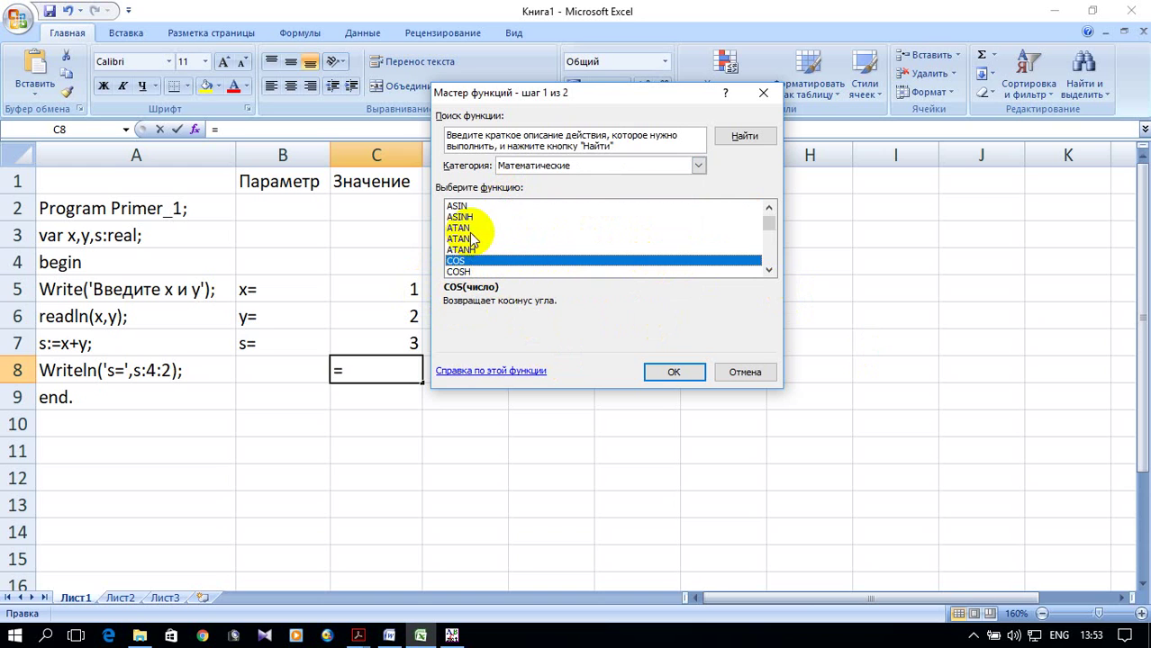
{"action": "left_click", "coordinate": [501, 228]}
{"action": "scroll", "coordinate": [538, 248], "scroll_direction": "down", "scroll_amount": 2}
{"action": "scroll", "coordinate": [535, 244], "scroll_direction": "down", "scroll_amount": 2}
{"action": "scroll", "coordinate": [533, 245], "scroll_direction": "down", "scroll_amount": 1}
{"action": "scroll", "coordinate": [533, 245], "scroll_direction": "down", "scroll_amount": 1}
{"action": "scroll", "coordinate": [523, 256], "scroll_direction": "down", "scroll_amount": 1}
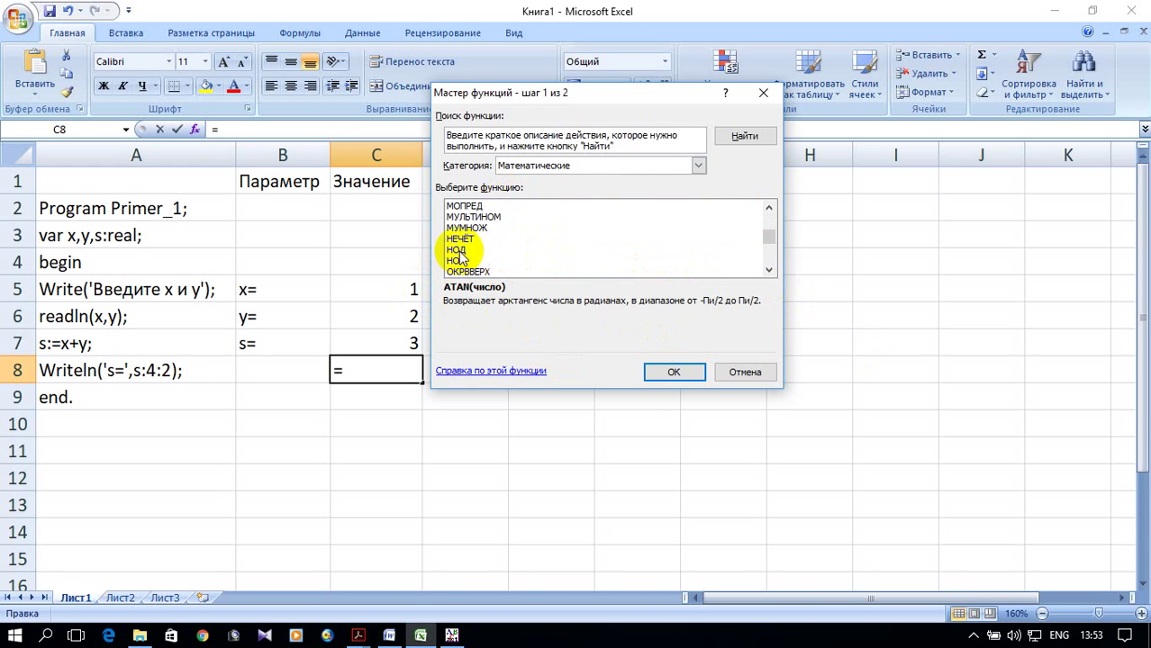
{"action": "left_click", "coordinate": [504, 250]}
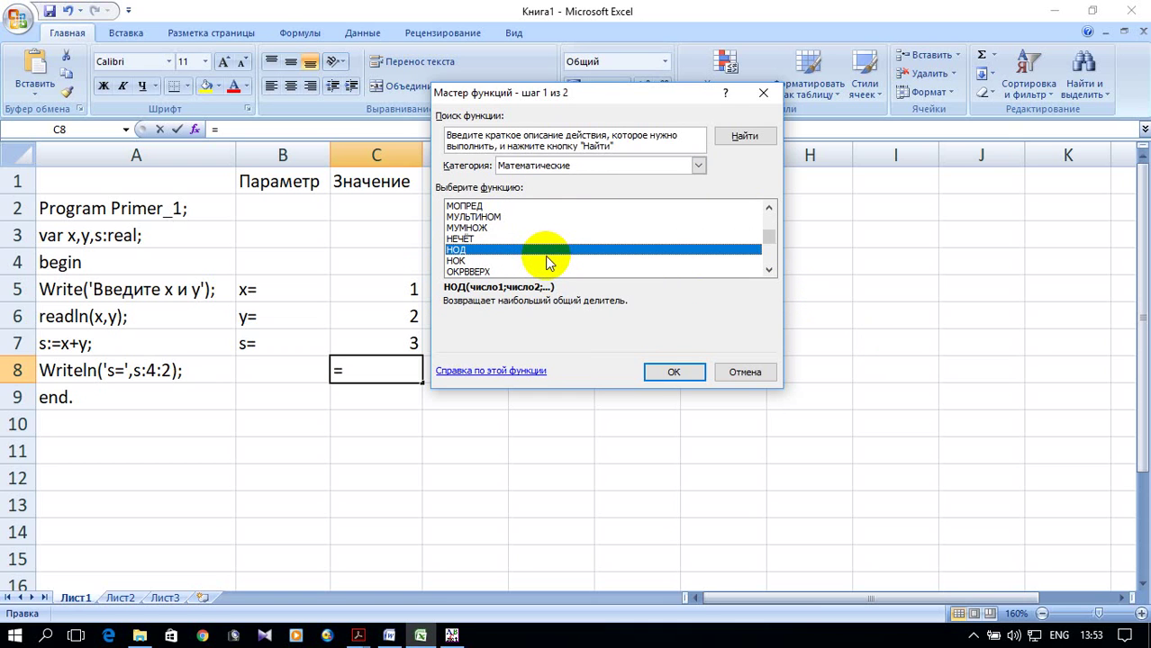
{"action": "scroll", "coordinate": [541, 260], "scroll_direction": "down", "scroll_amount": 2}
{"action": "left_click", "coordinate": [479, 231]}
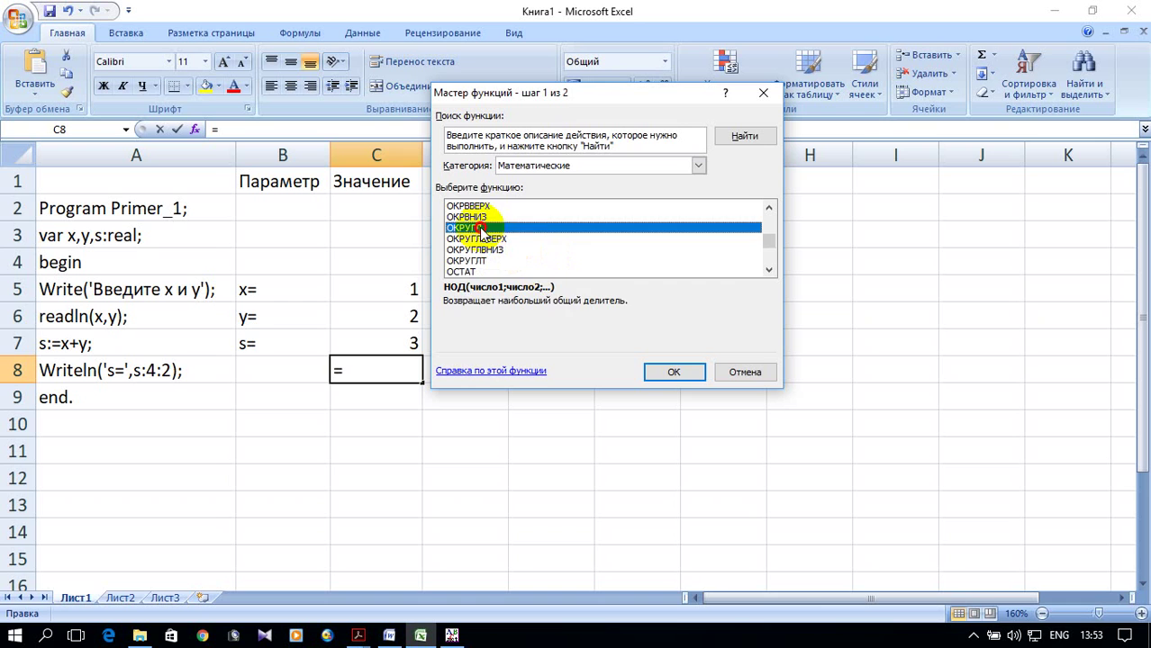
{"action": "left_click", "coordinate": [729, 374]}
{"action": "left_click", "coordinate": [725, 366]}
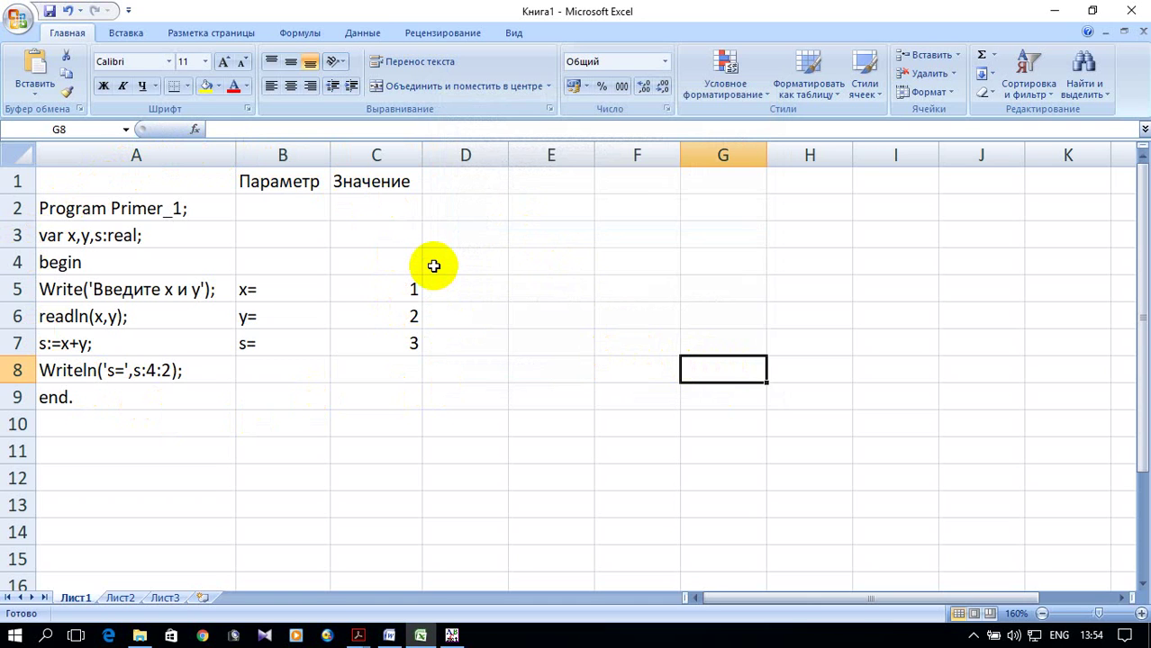
Step: Switch from Word to the Example_1.pdf task slide in Adobe Acrobat Reader
{"action": "left_click", "coordinate": [390, 636]}
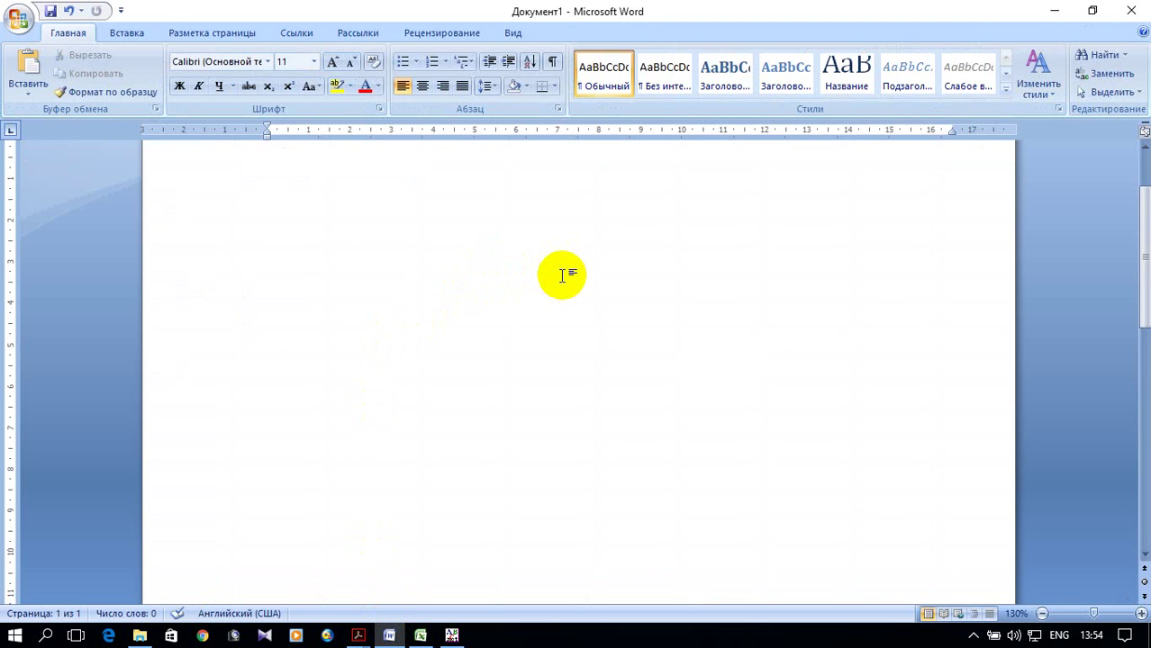
{"action": "left_click", "coordinate": [453, 636]}
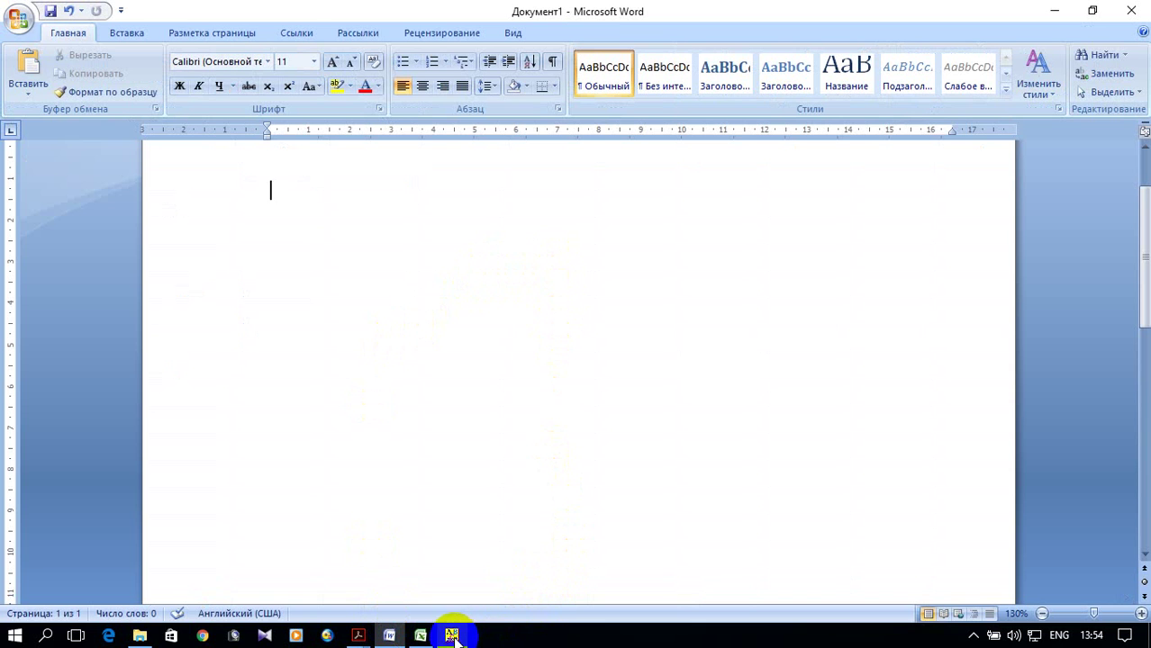
{"action": "left_click", "coordinate": [359, 638]}
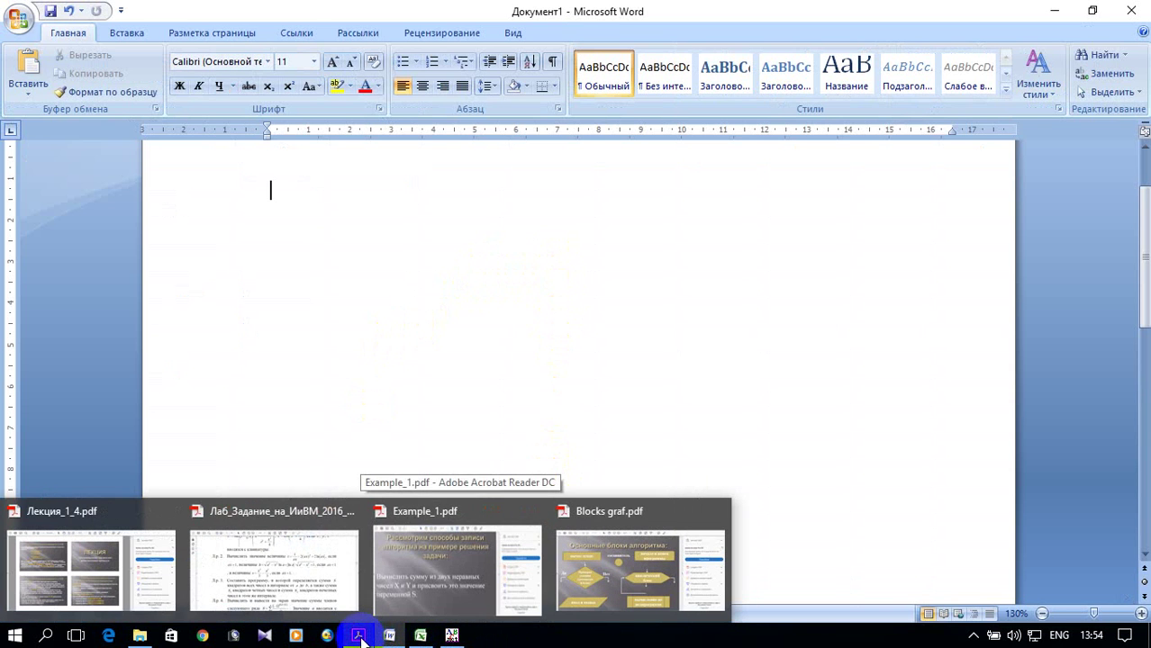
{"action": "left_click", "coordinate": [375, 587]}
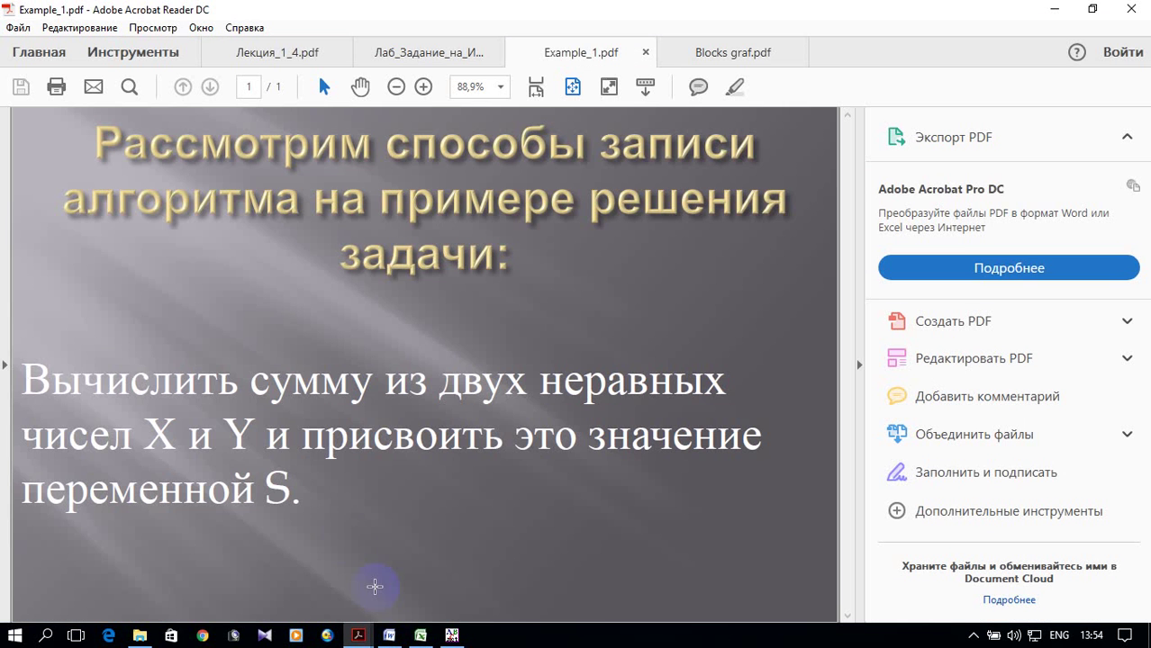
Step: Copy the task sentence about summing X and Y from Example_1.pdf and switch to Word
{"action": "left_click_drag", "start_coordinate": [25, 378], "coordinate": [339, 495]}
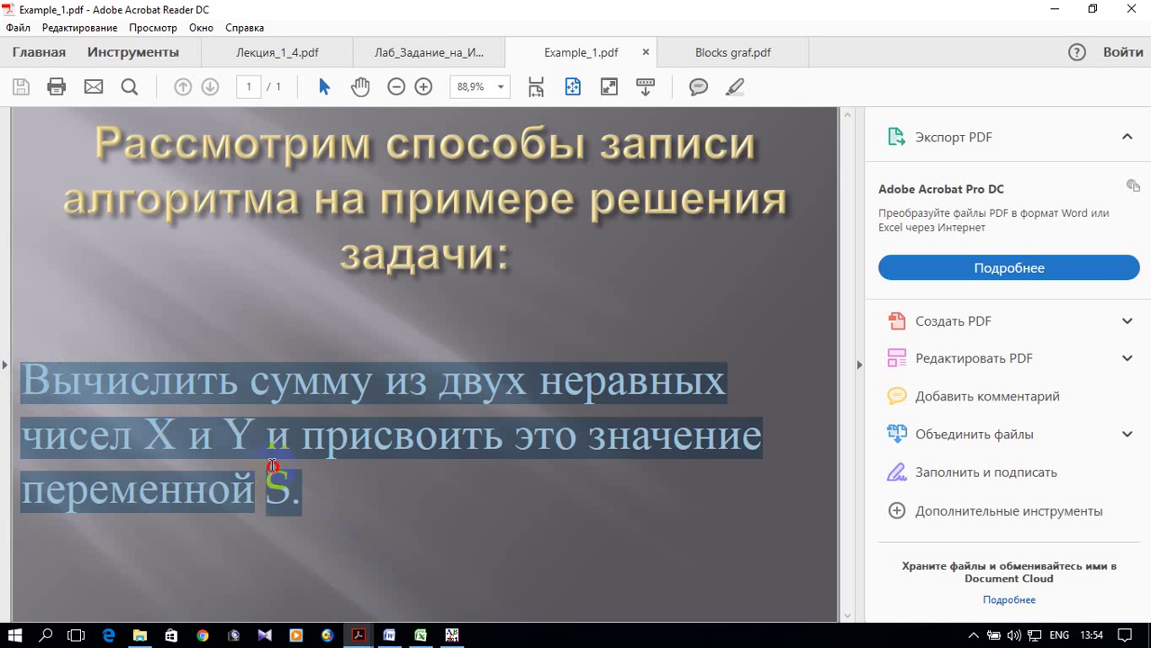
{"action": "right_click", "coordinate": [213, 385]}
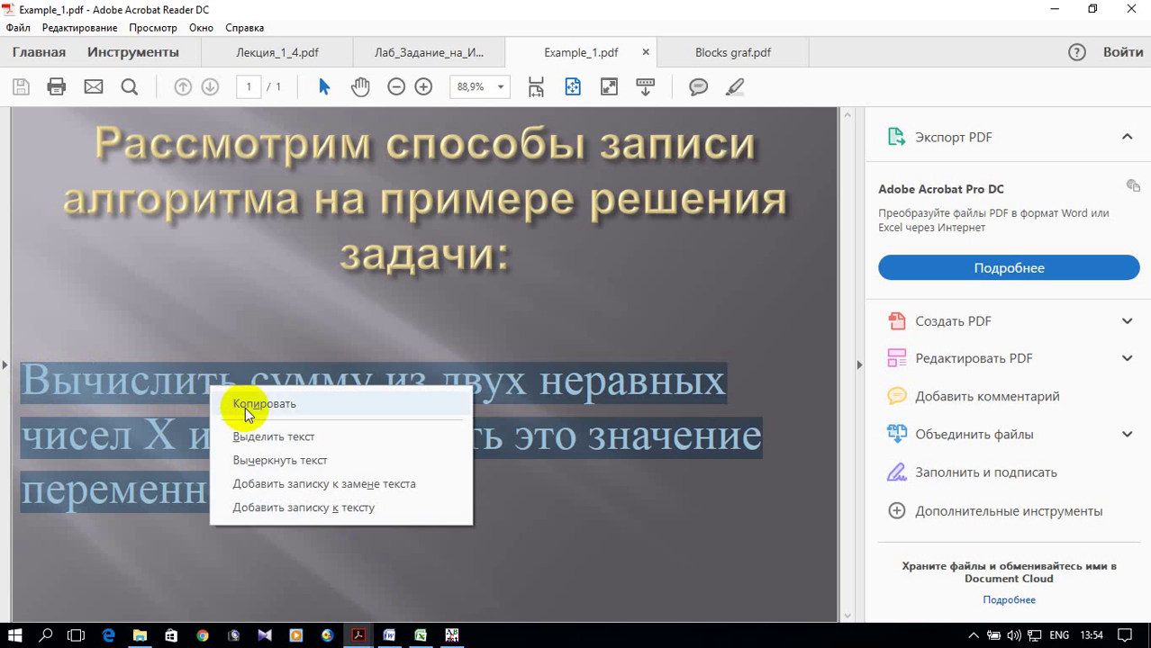
{"action": "left_click", "coordinate": [251, 405]}
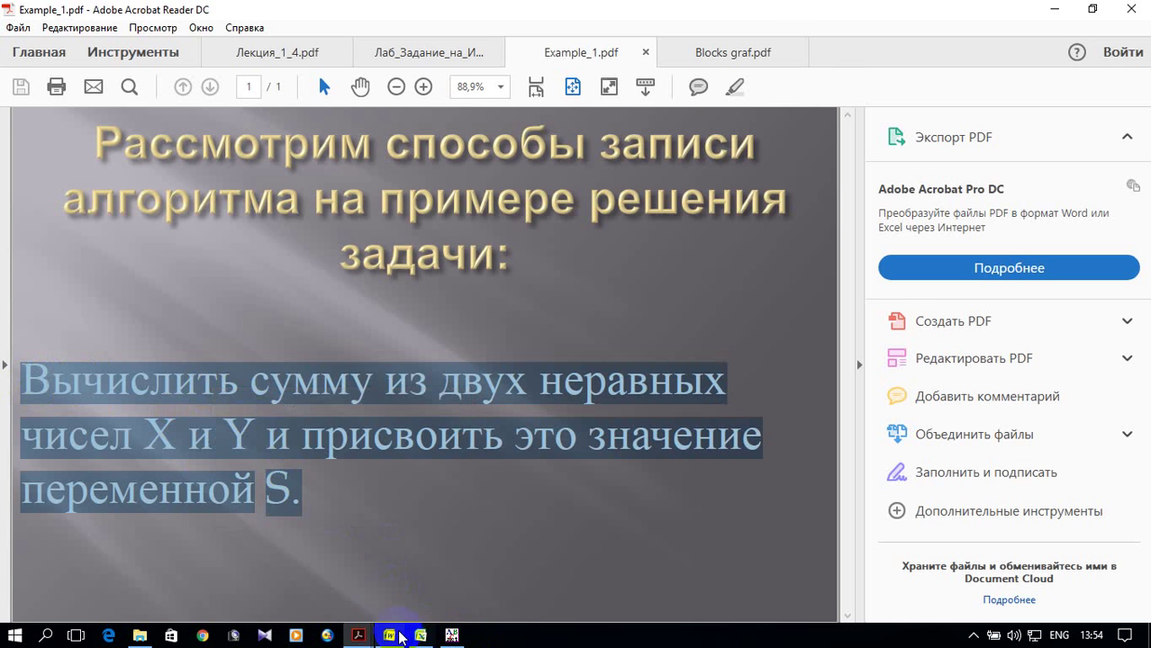
{"action": "left_click", "coordinate": [390, 636]}
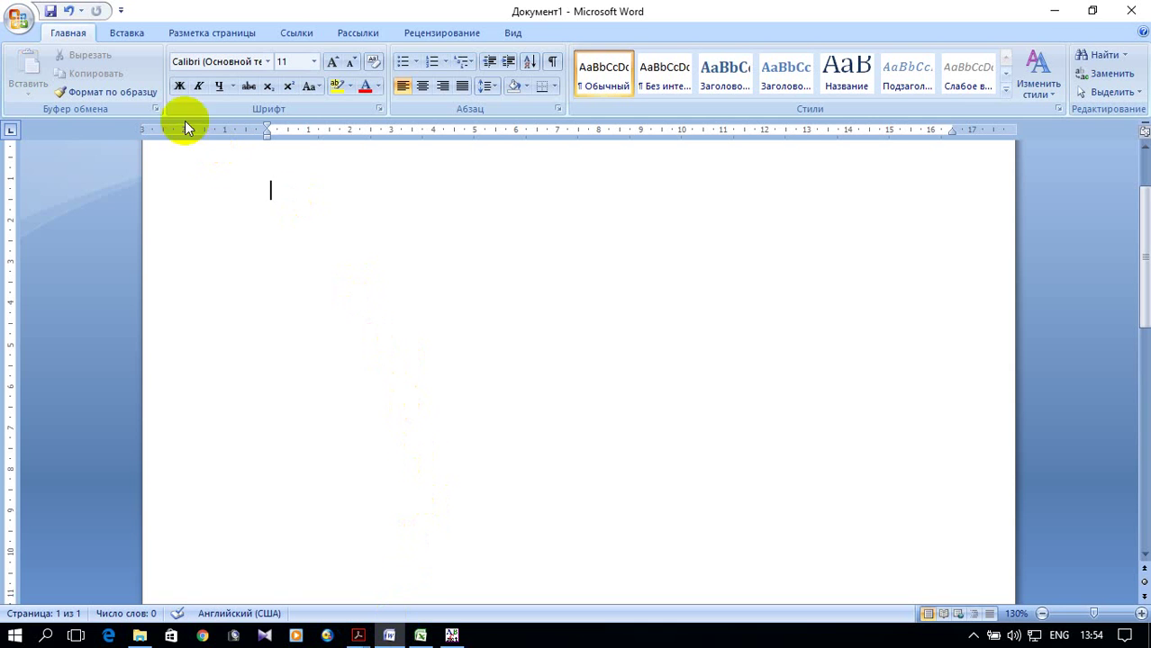
Step: Return to Example_1.pdf, copy the selected task sentence again, and bring Word back
{"action": "right_click", "coordinate": [280, 188]}
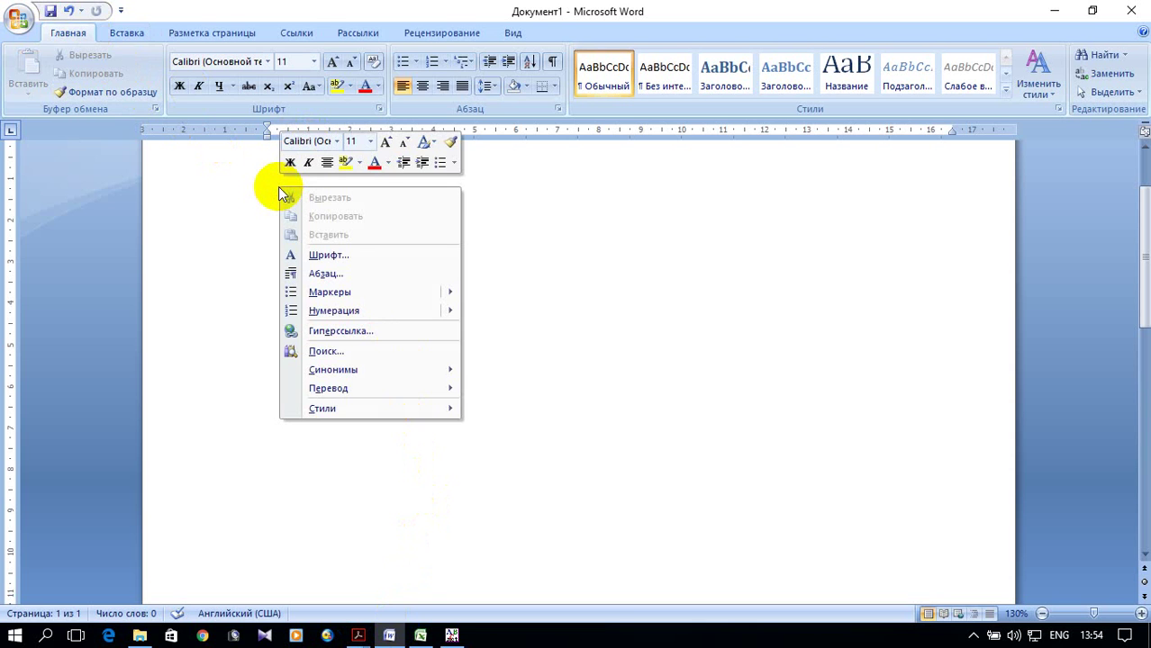
{"action": "left_click", "coordinate": [545, 201]}
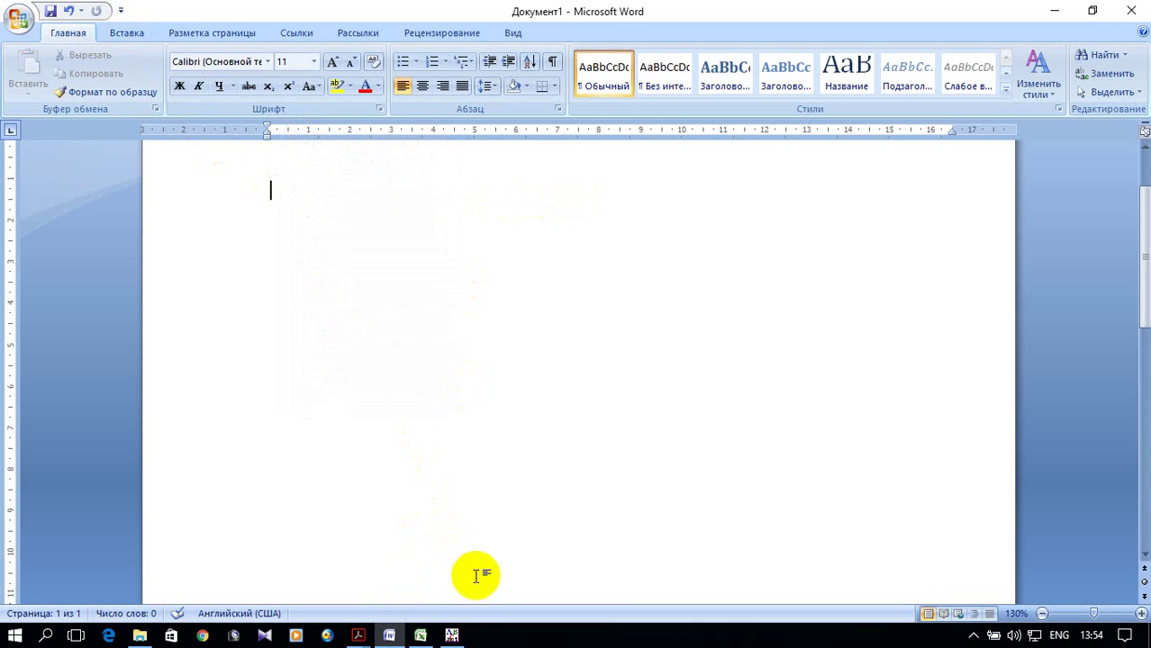
{"action": "mouse_move", "coordinate": [420, 636]}
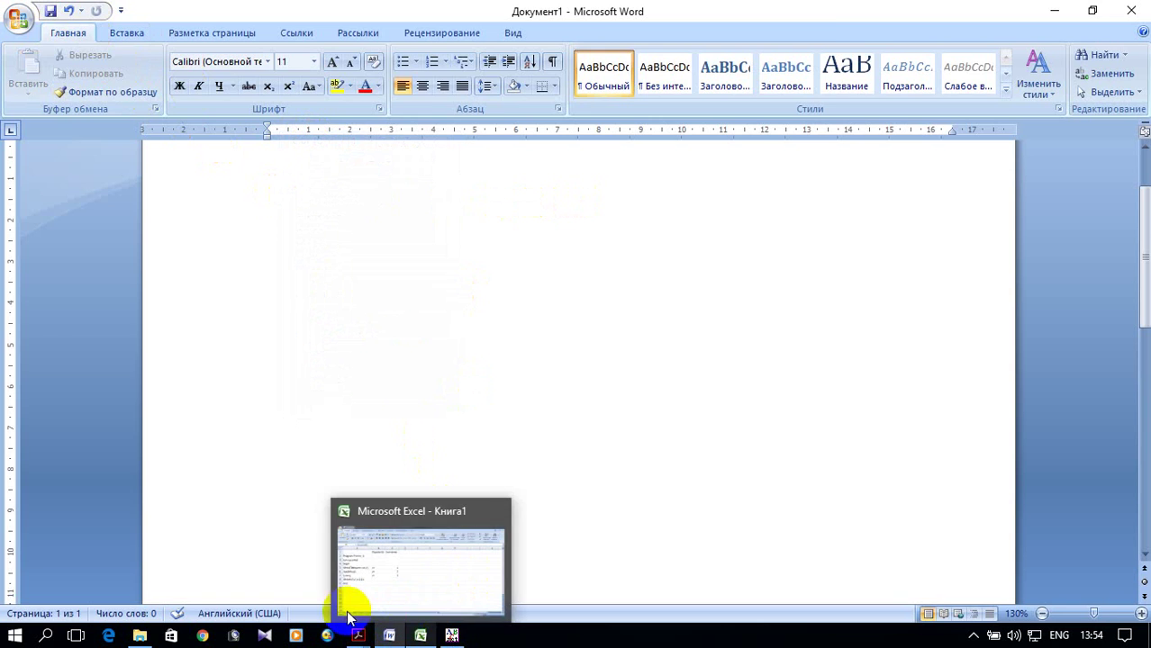
{"action": "mouse_move", "coordinate": [351, 620]}
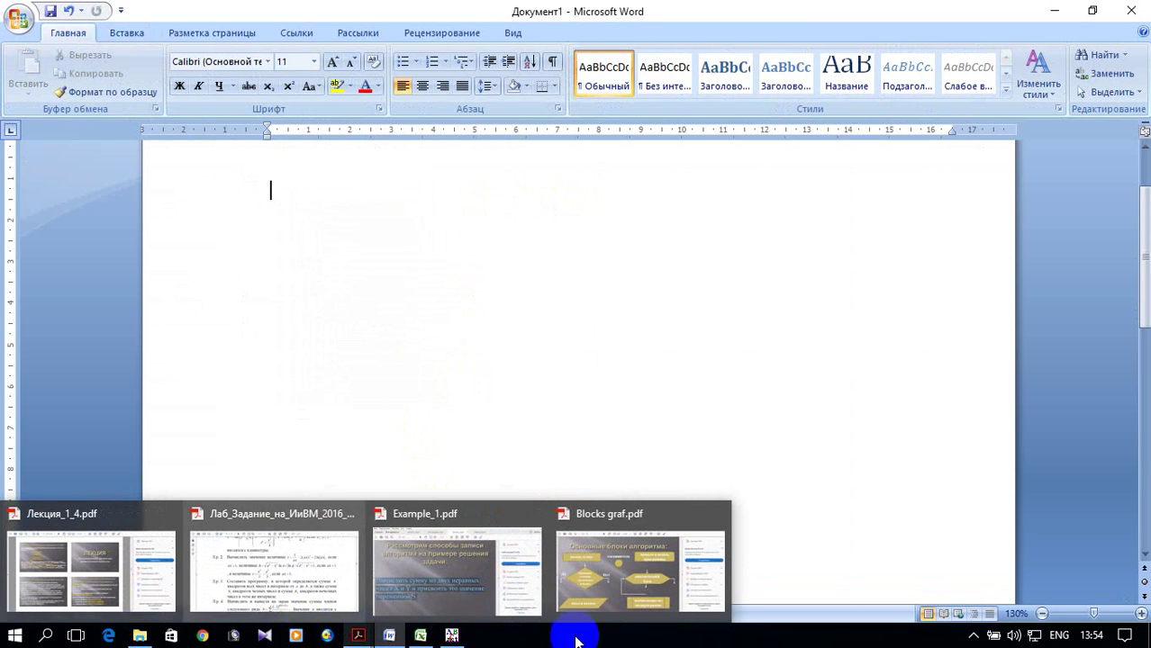
{"action": "left_click", "coordinate": [473, 586]}
{"action": "right_click", "coordinate": [324, 380]}
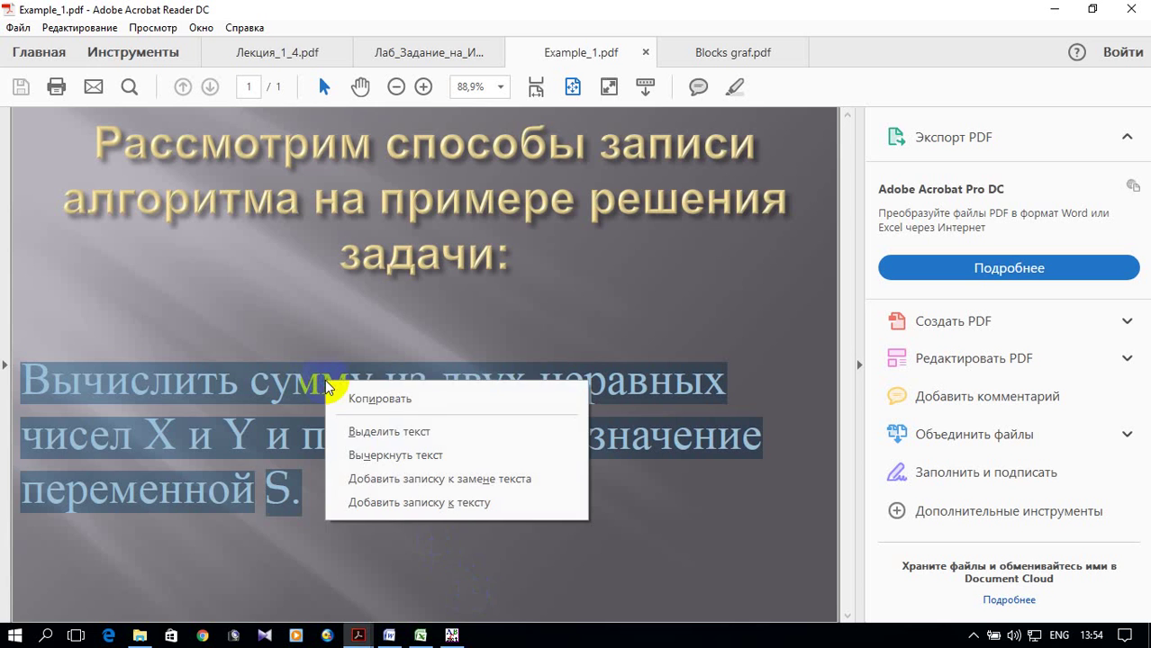
{"action": "left_click", "coordinate": [375, 398]}
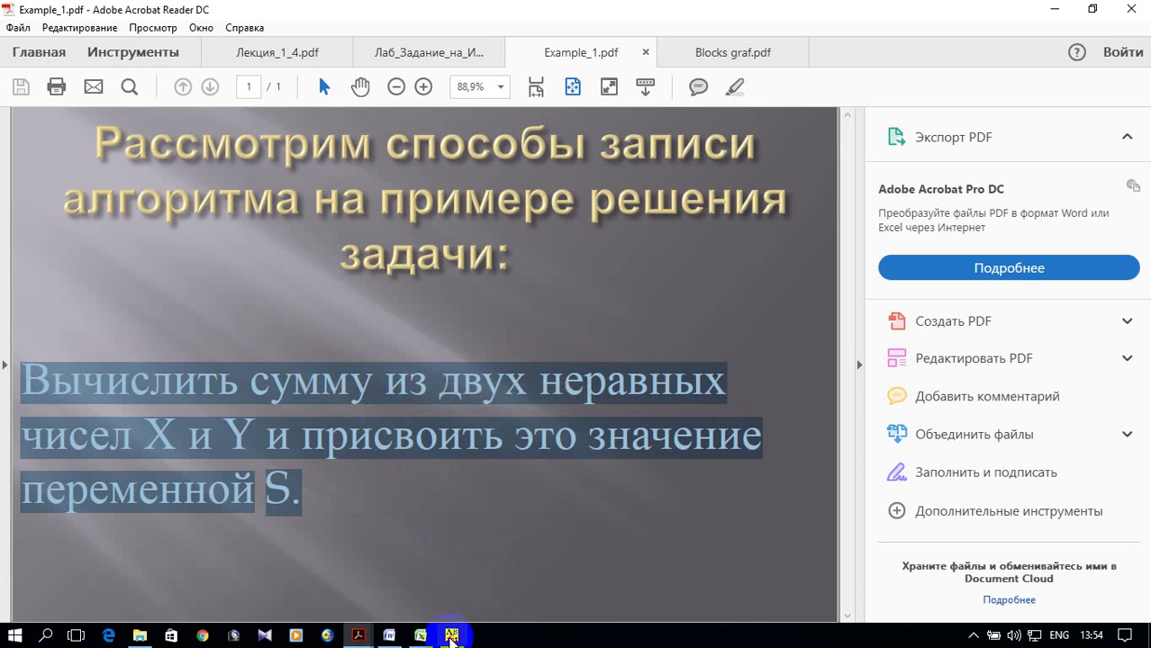
{"action": "left_click", "coordinate": [397, 636]}
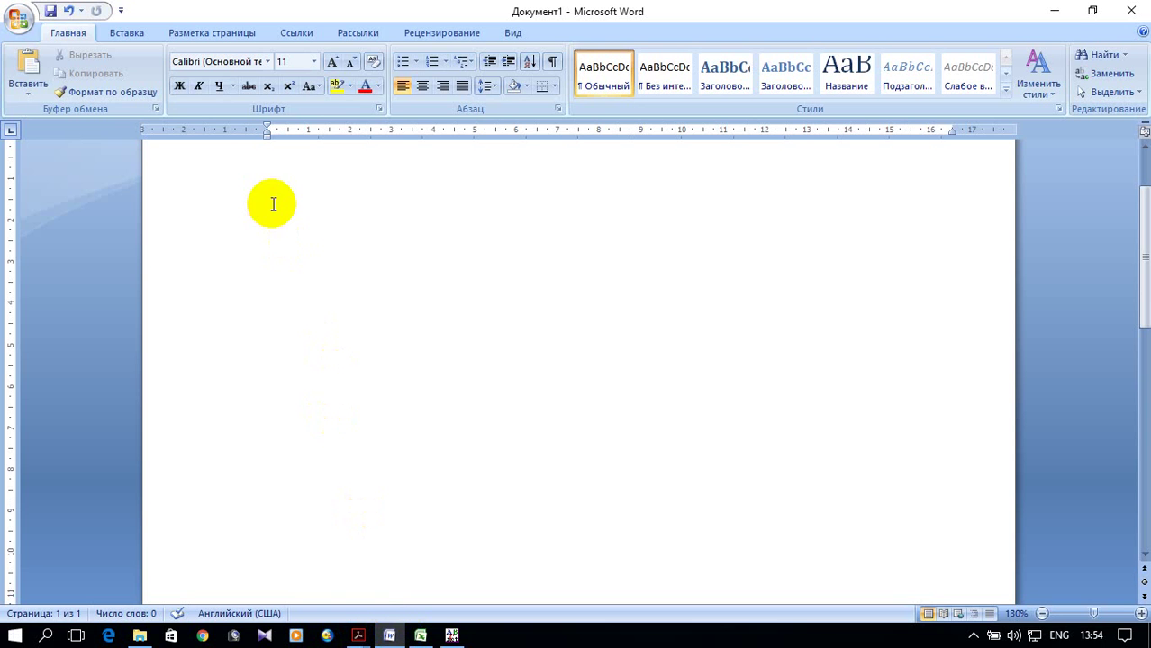
Step: Paste the task sentence into Документ1 and set it to Times New Roman, size 14
{"action": "left_click", "coordinate": [26, 62]}
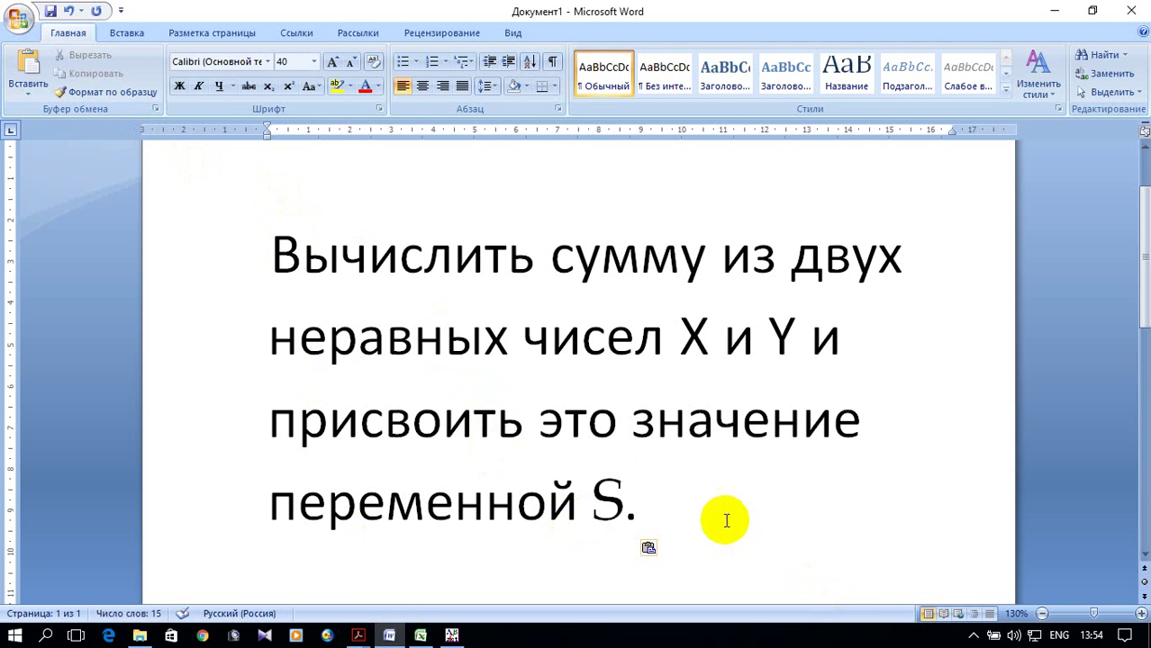
{"action": "left_click_drag", "start_coordinate": [644, 500], "coordinate": [342, 259]}
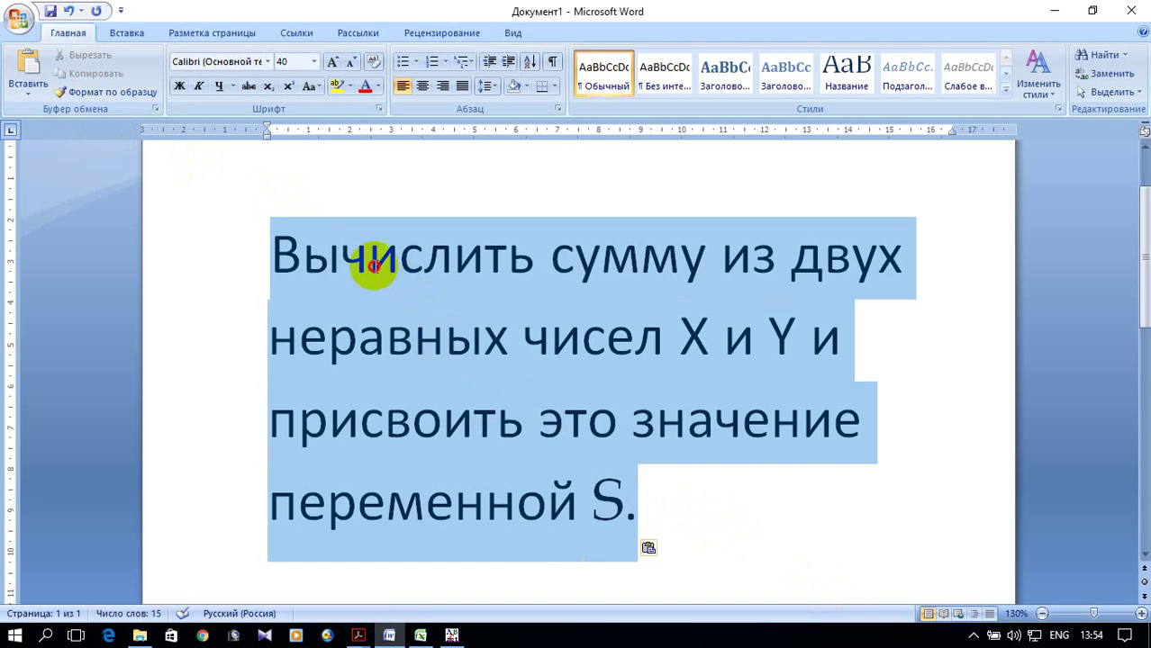
{"action": "left_click", "coordinate": [313, 61]}
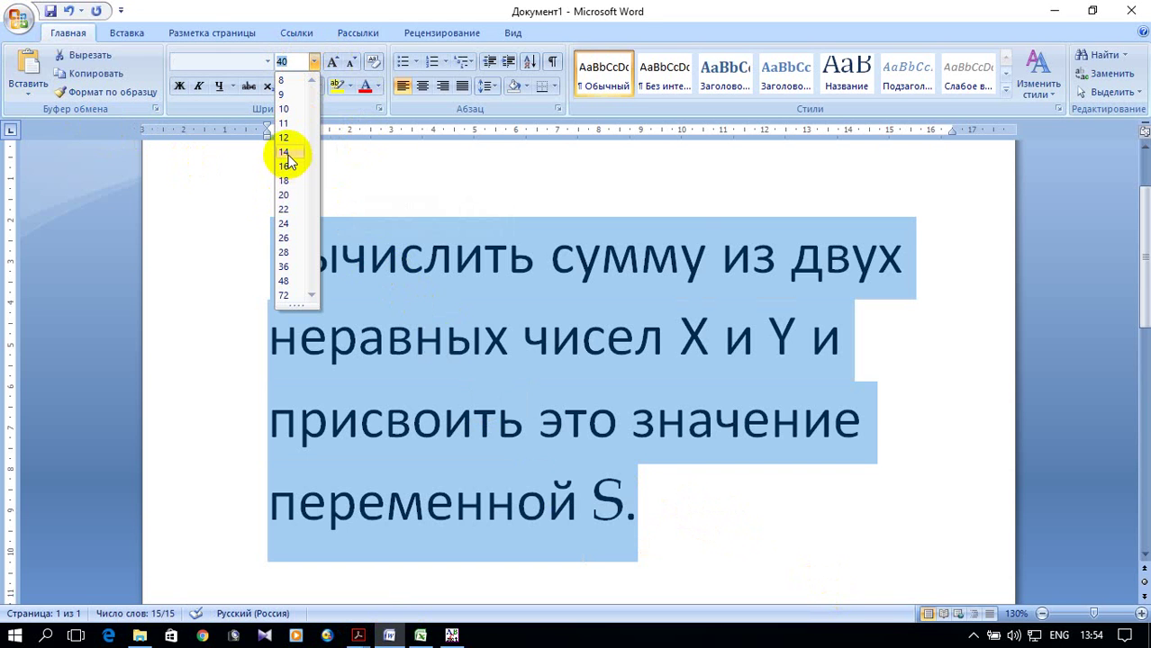
{"action": "left_click", "coordinate": [285, 151]}
{"action": "left_click", "coordinate": [266, 61]}
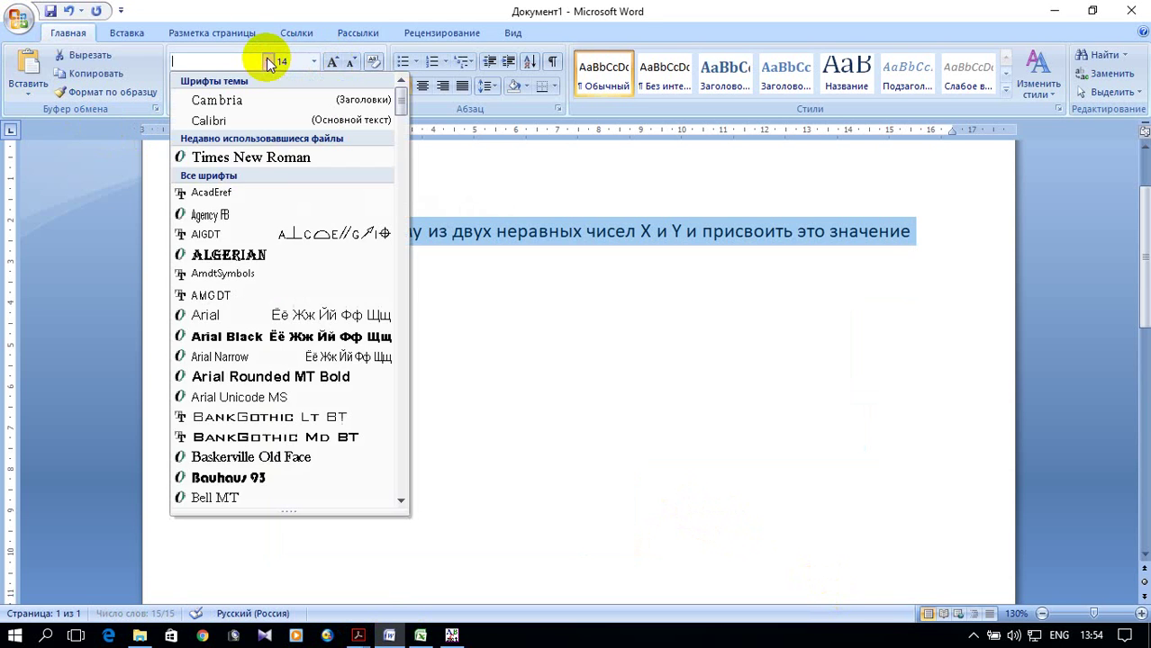
{"action": "left_click", "coordinate": [239, 155]}
Step: Add an empty line below the sentence and switch to PascalABC.NET
{"action": "left_click", "coordinate": [433, 270]}
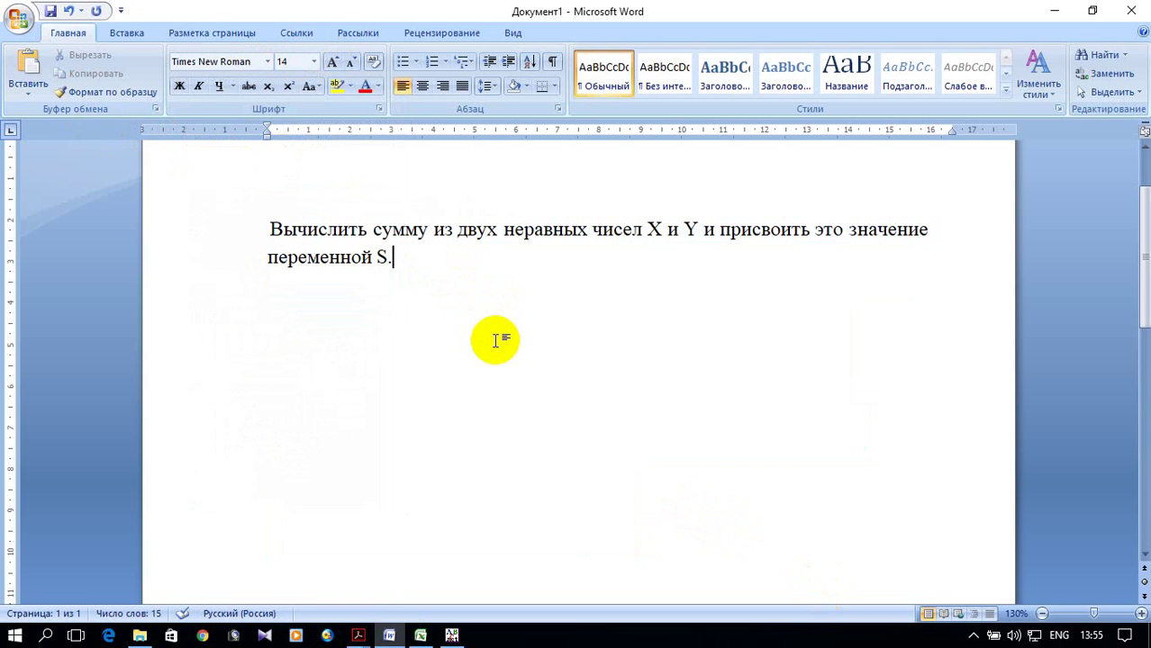
{"action": "key", "text": "Return"}
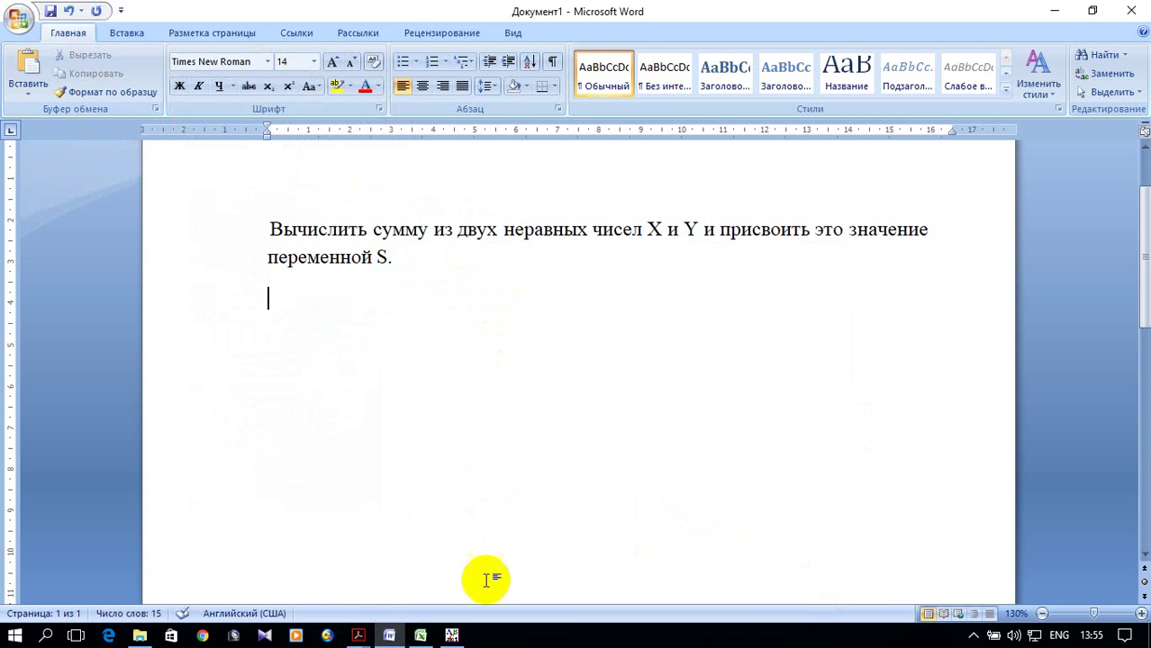
{"action": "left_click", "coordinate": [446, 636]}
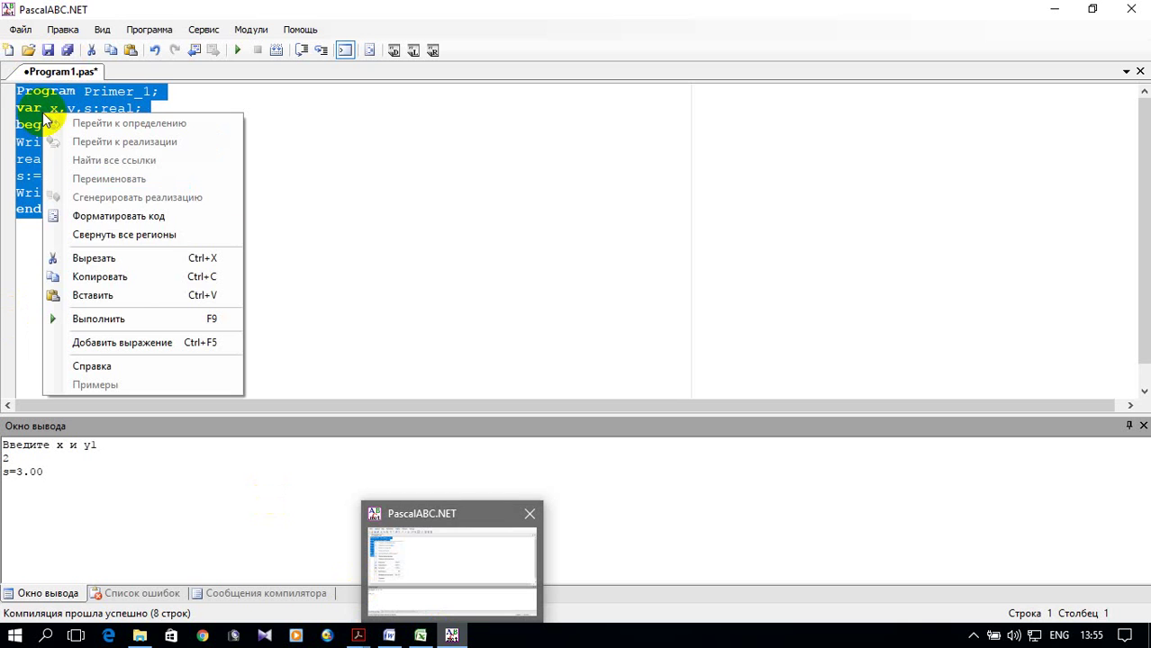
Step: Copy the Primer_1 program code in PascalABC.NET and return to Word's Документ1
{"action": "left_click", "coordinate": [138, 278]}
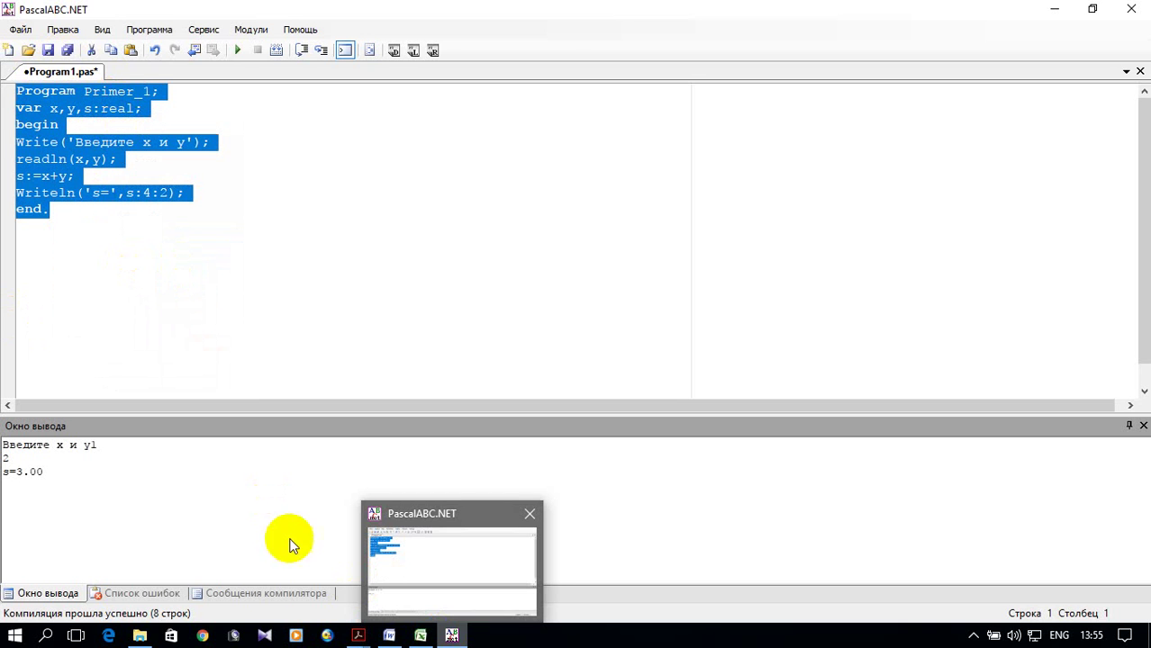
{"action": "mouse_move", "coordinate": [404, 604]}
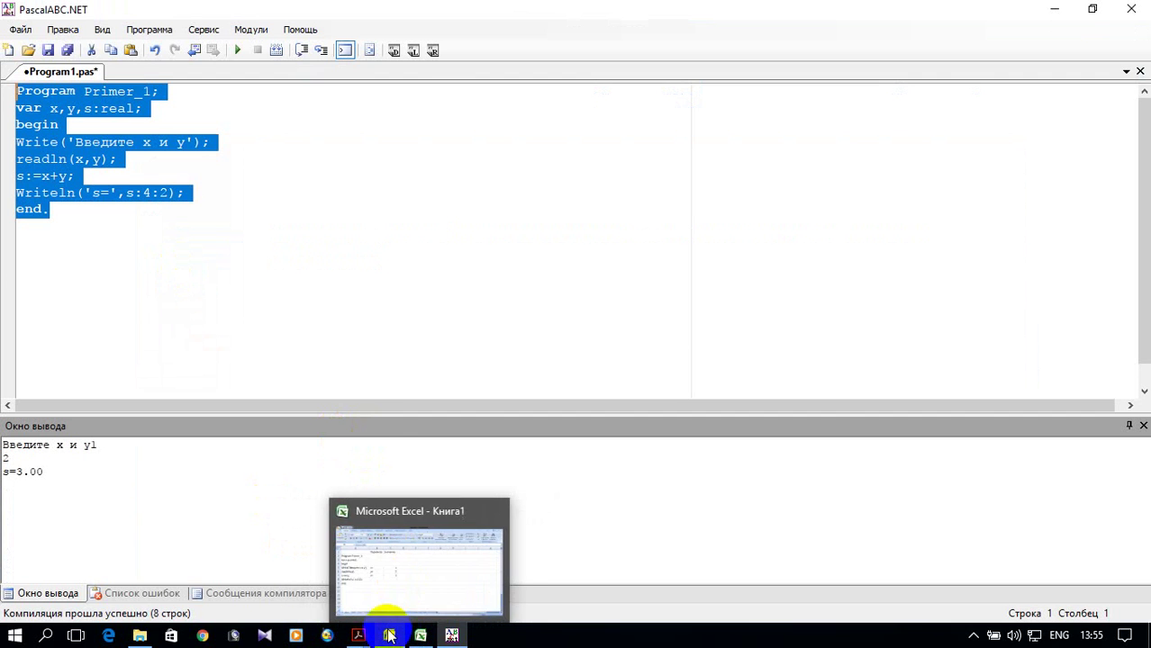
{"action": "mouse_move", "coordinate": [389, 636]}
{"action": "left_click", "coordinate": [376, 582]}
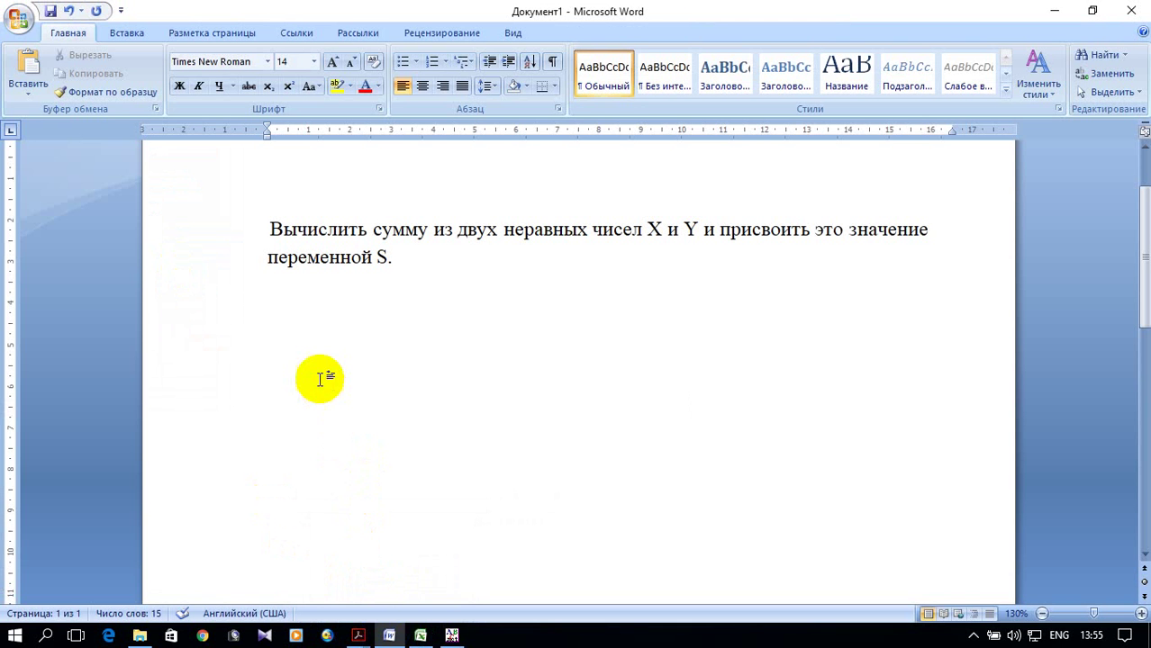
Step: Paste the Primer_1 Pascal code beneath the task sentence and place the cursor after 'переменной S.'
{"action": "left_click", "coordinate": [26, 59]}
{"action": "scroll", "coordinate": [558, 298], "scroll_direction": "down", "scroll_amount": 1}
{"action": "key", "text": "Escape"}
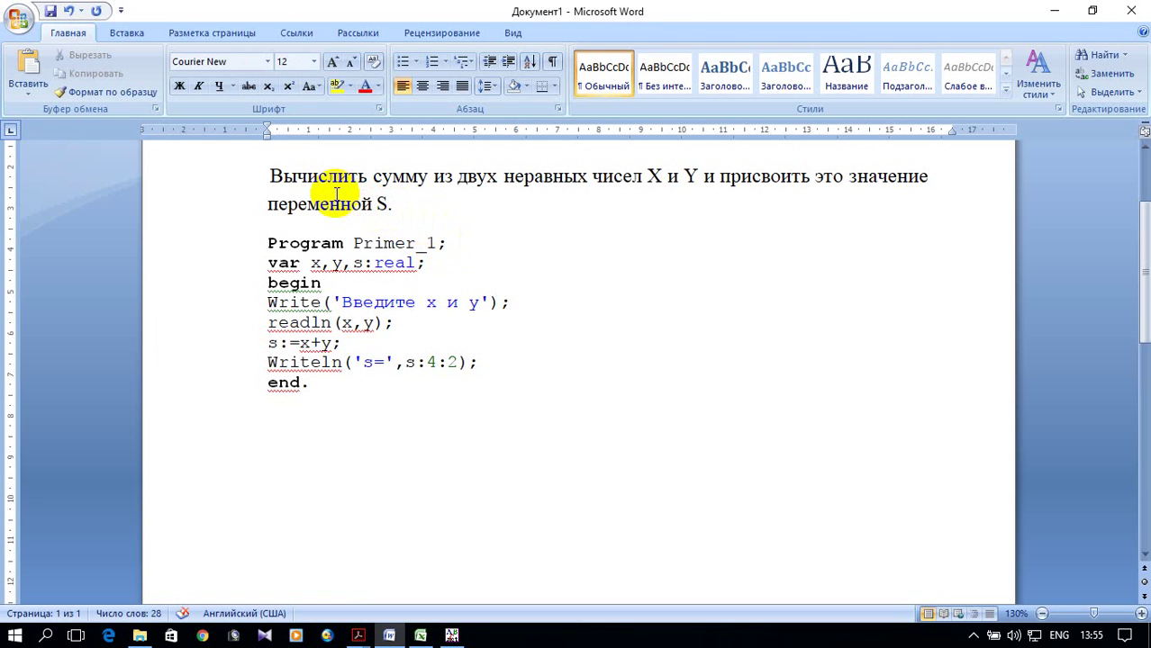
{"action": "left_click", "coordinate": [419, 206]}
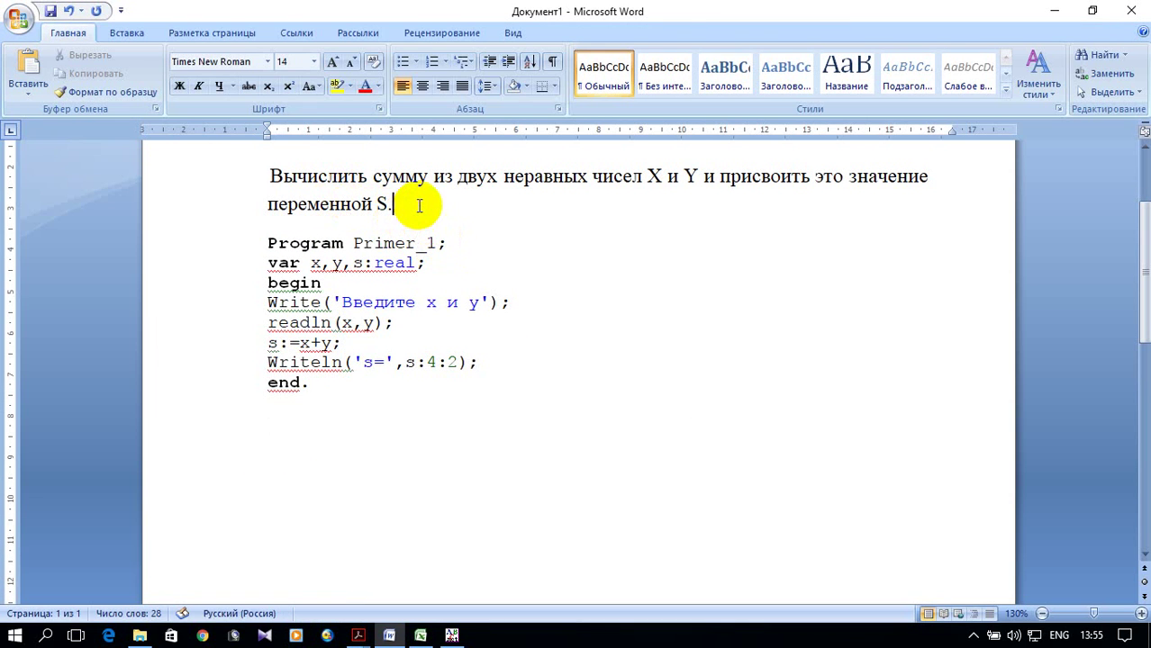
{"action": "left_click", "coordinate": [135, 36]}
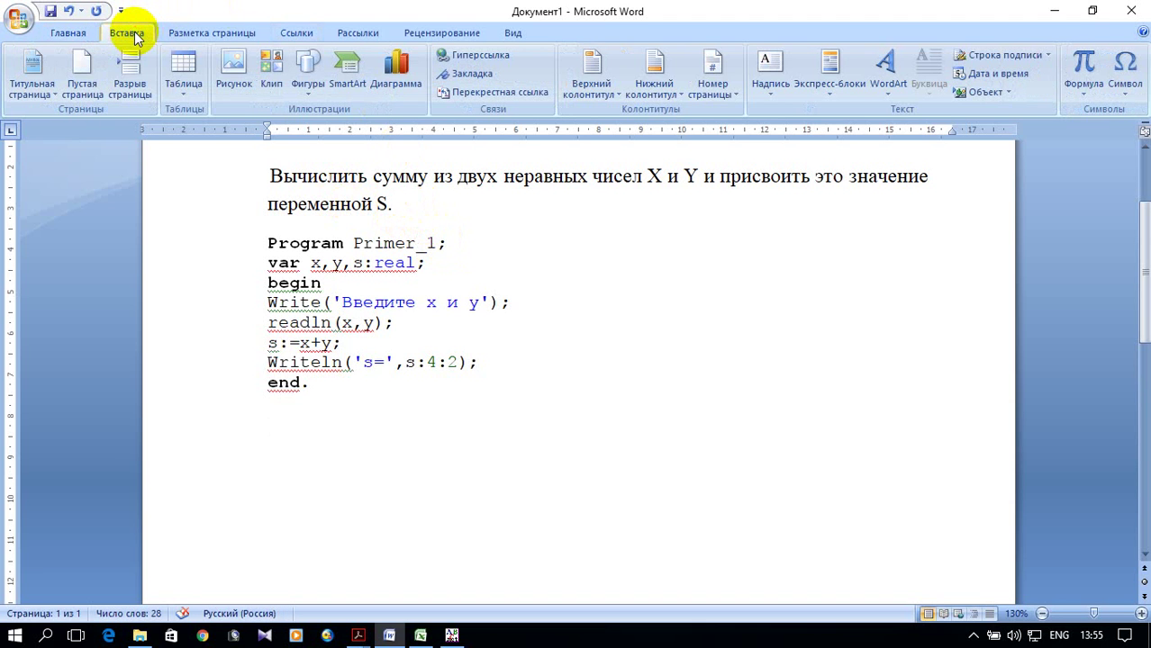
Step: Insert a new blank equation after 'переменной S.' and type s = x + y into it
{"action": "left_click", "coordinate": [1078, 84]}
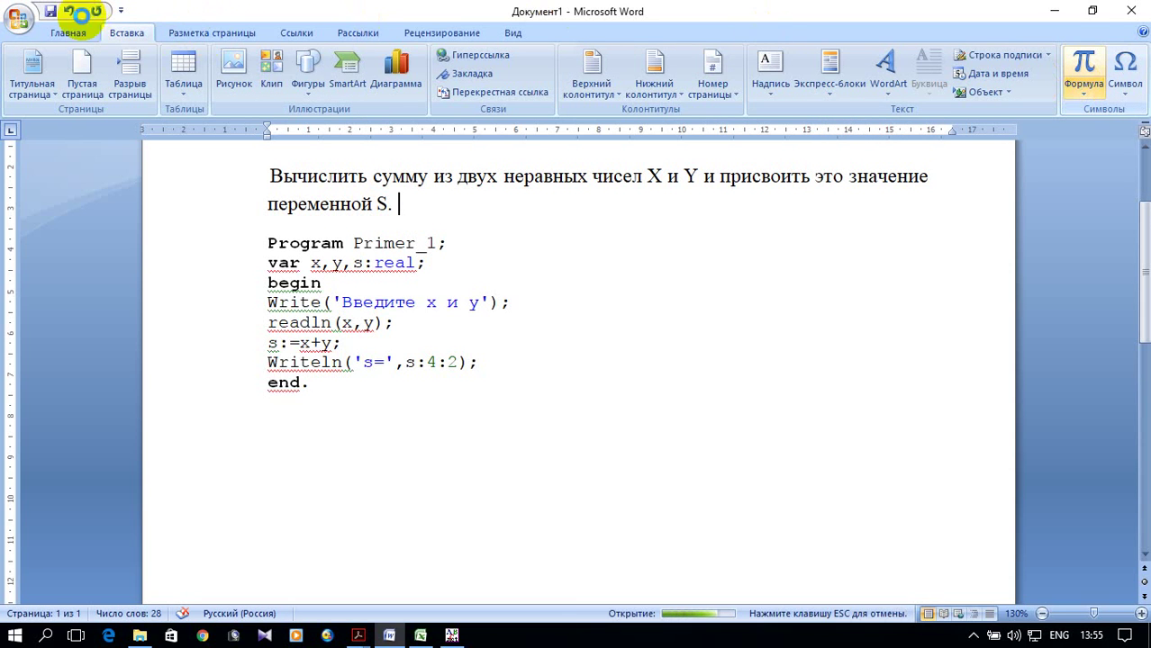
{"action": "left_click", "coordinate": [1086, 93]}
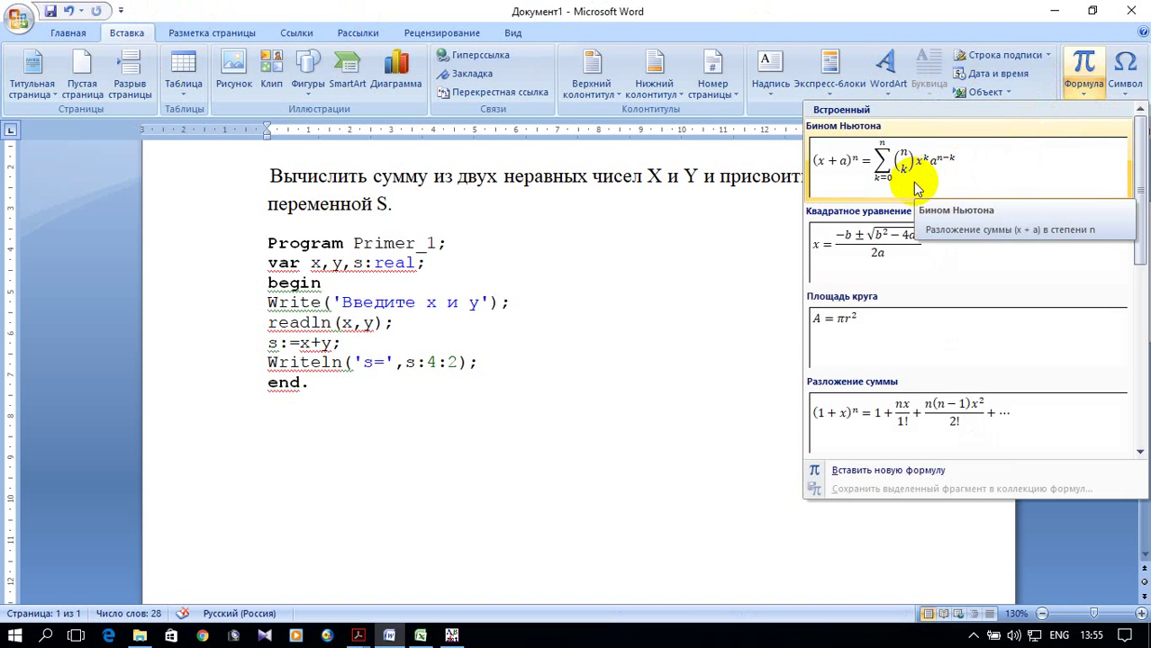
{"action": "scroll", "coordinate": [919, 187], "scroll_direction": "down", "scroll_amount": 3}
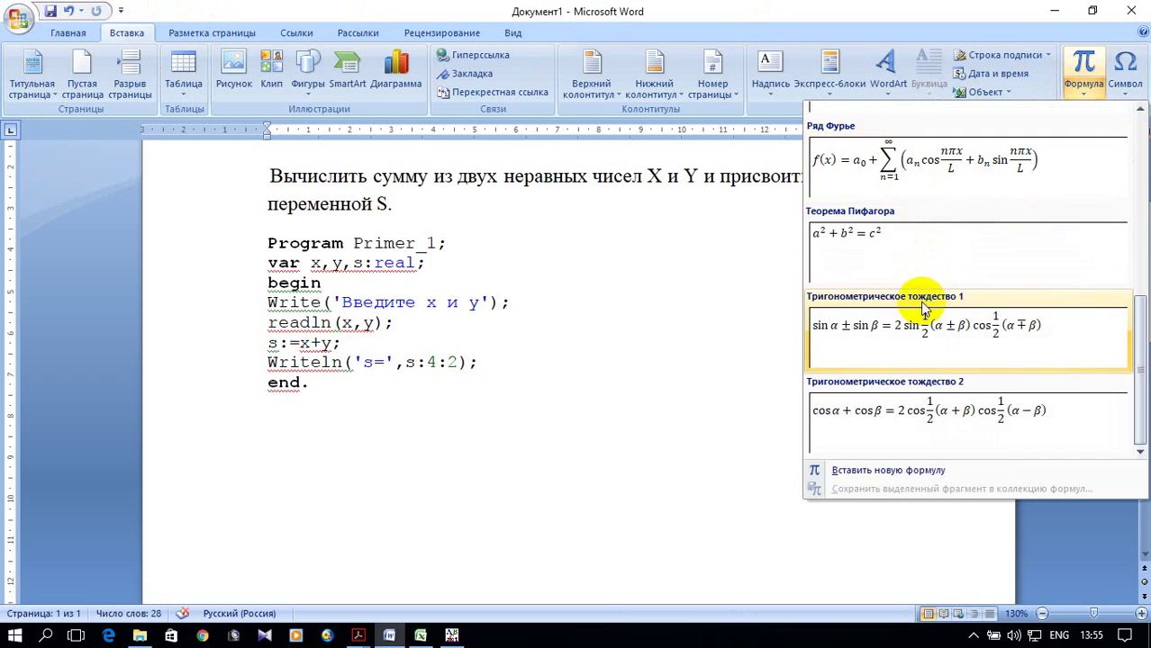
{"action": "left_click", "coordinate": [886, 471]}
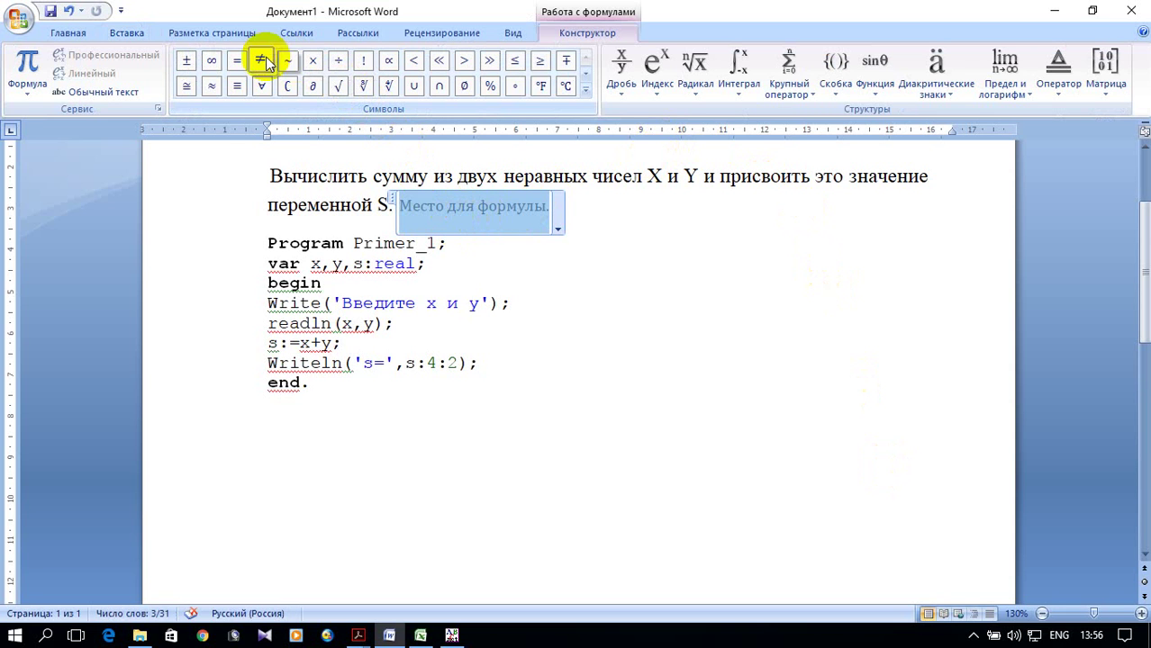
{"action": "left_click", "coordinate": [618, 86]}
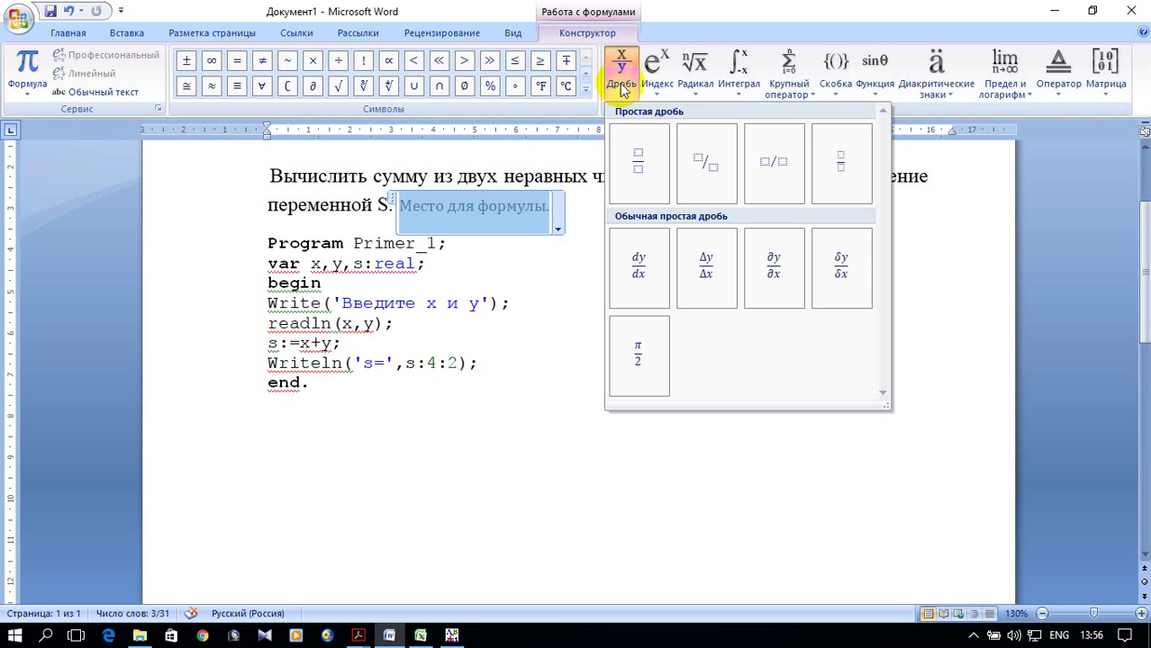
{"action": "left_click", "coordinate": [658, 71]}
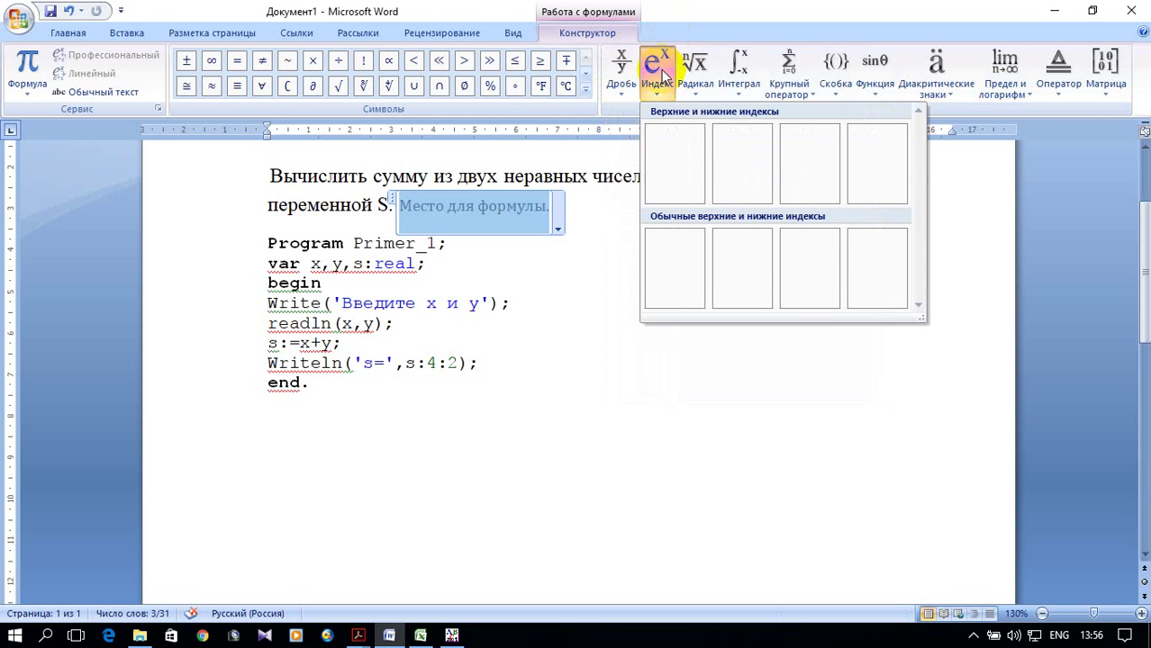
{"action": "left_click", "coordinate": [692, 33]}
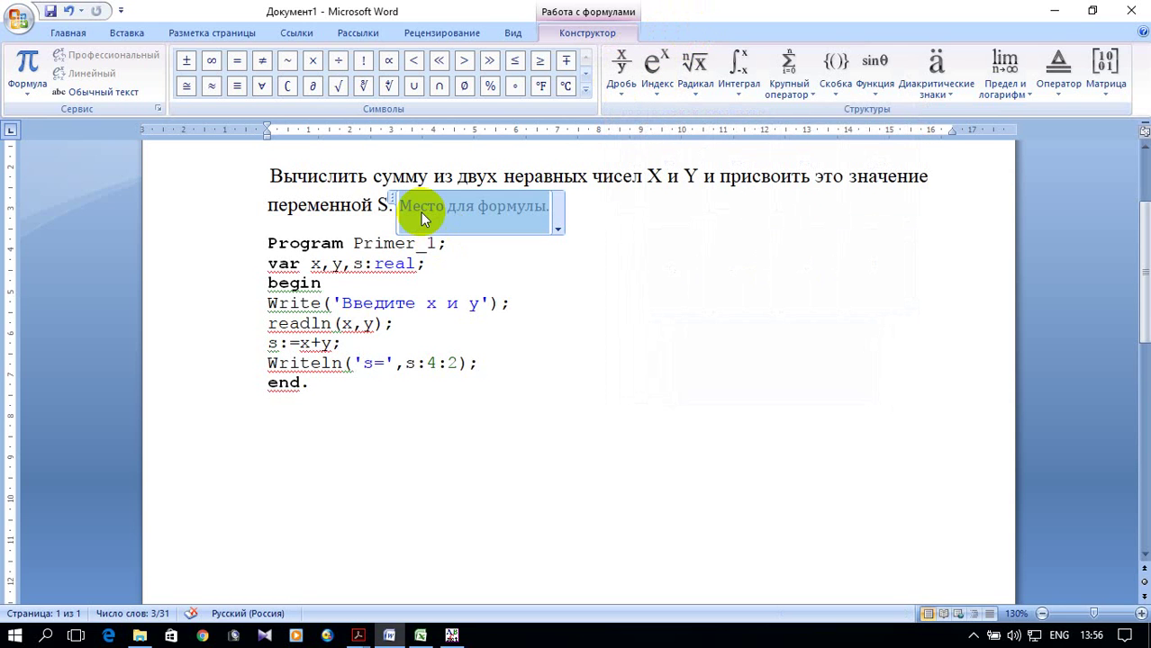
{"action": "type", "text": "s "}
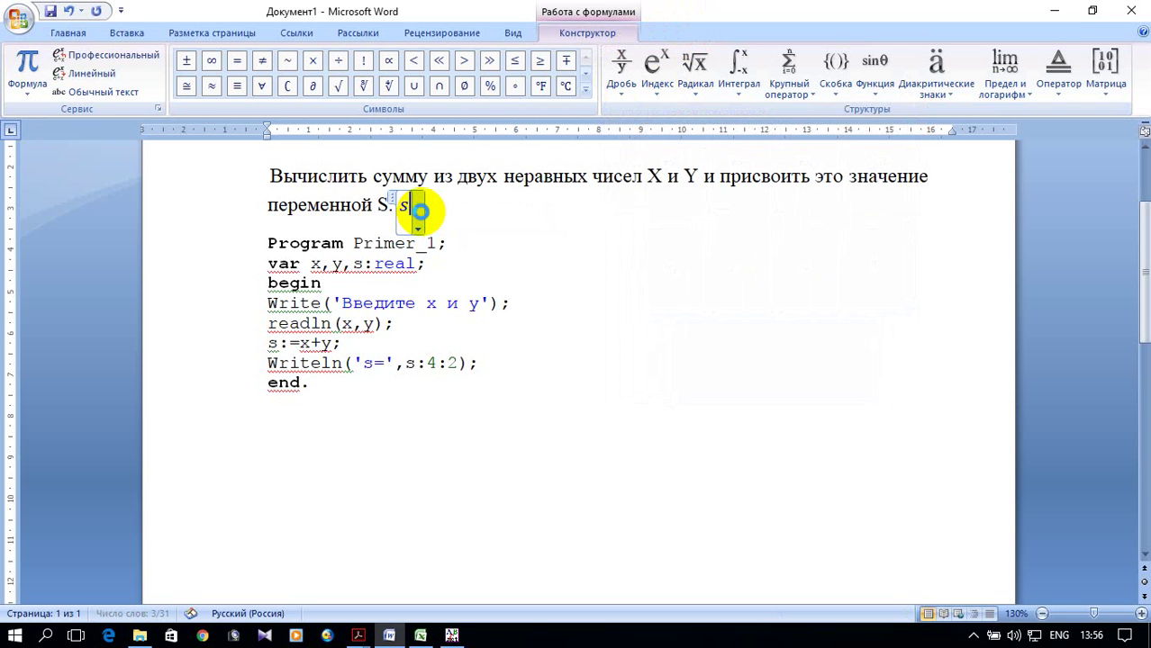
{"action": "type", "text": "= x "}
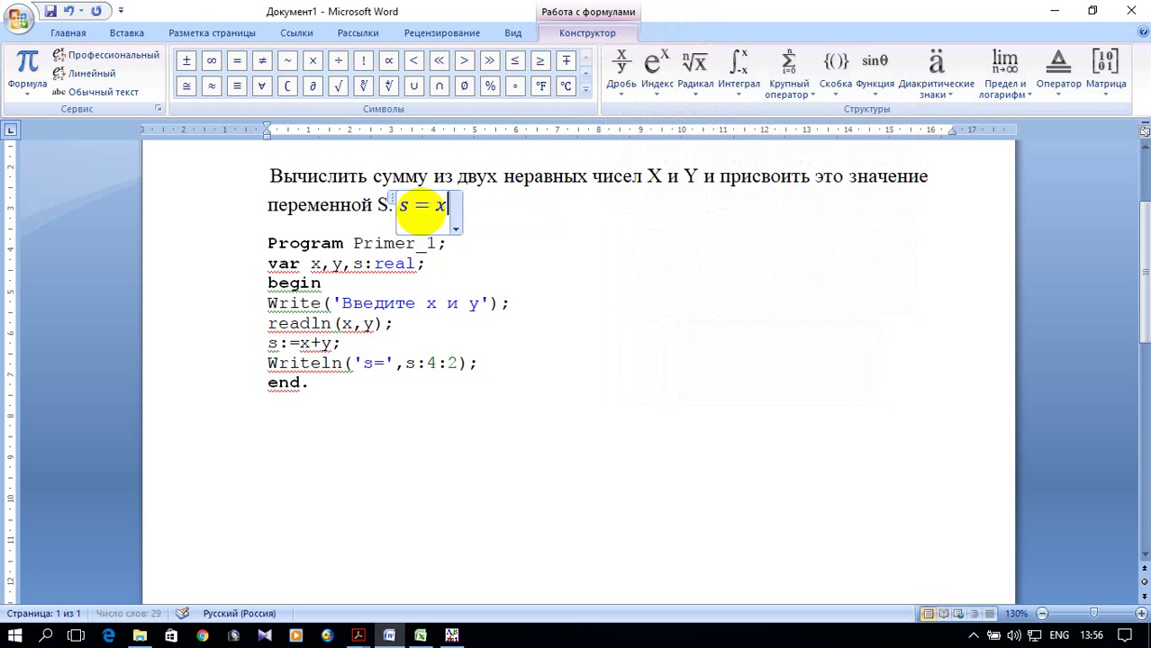
{"action": "type", "text": "+ "}
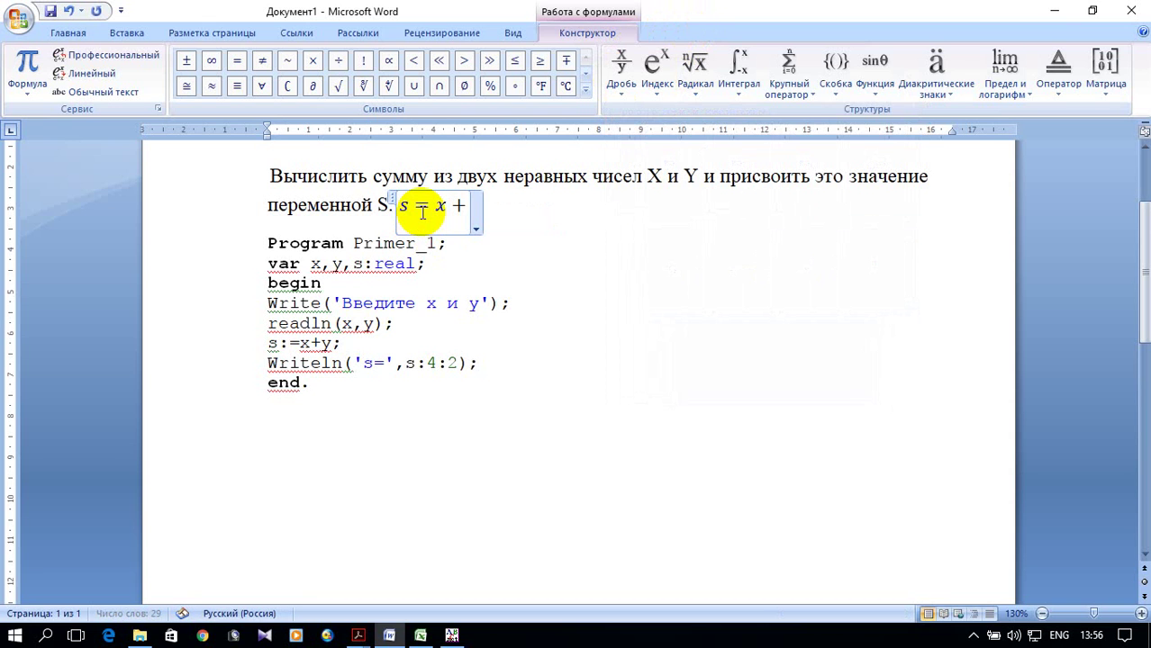
{"action": "type", "text": "y"}
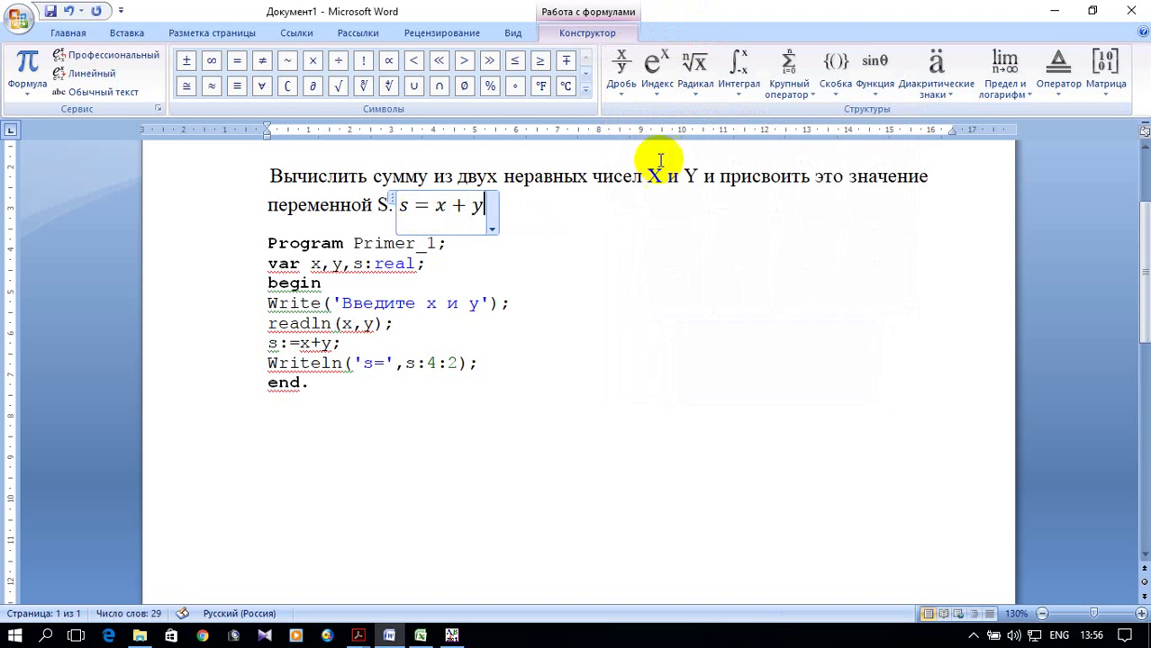
{"action": "left_click", "coordinate": [544, 210]}
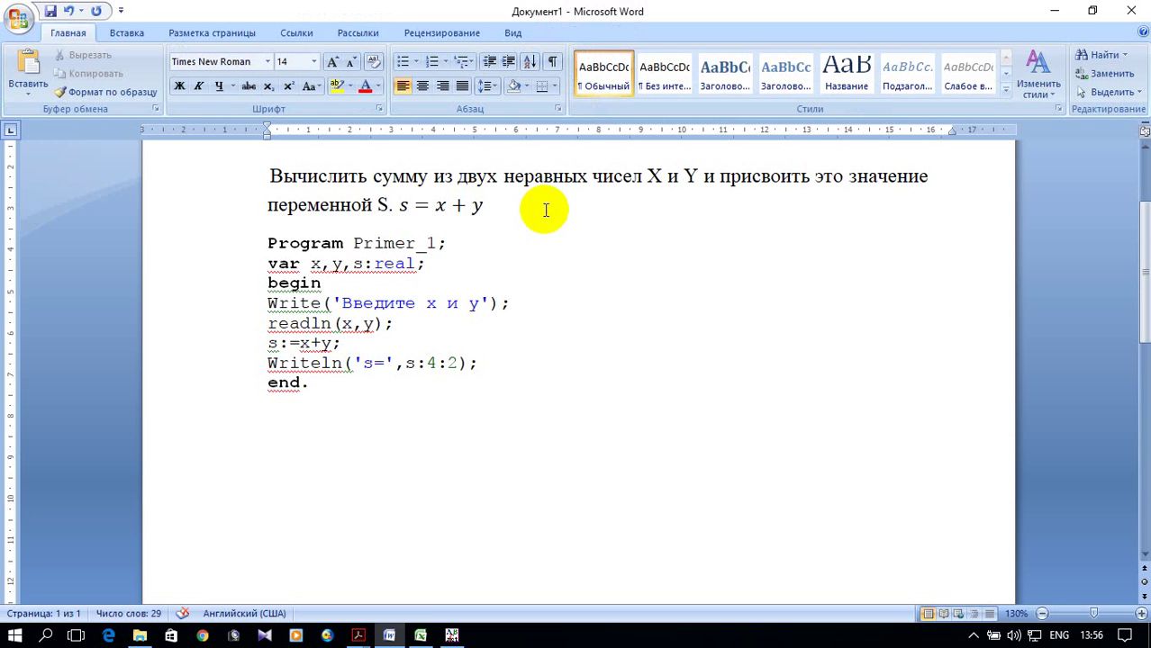
Step: Switch input to Russian and open the Insert Object dialog with Microsoft Equation 3.0 selected
{"action": "key", "text": "alt+shift"}
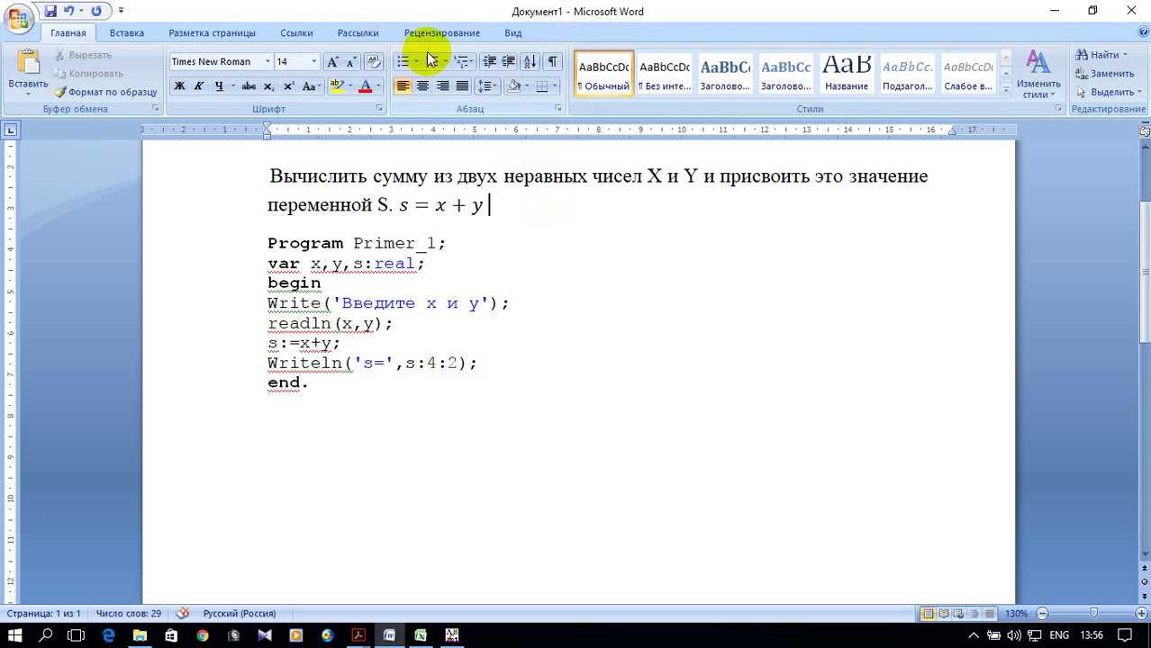
{"action": "left_click", "coordinate": [148, 35]}
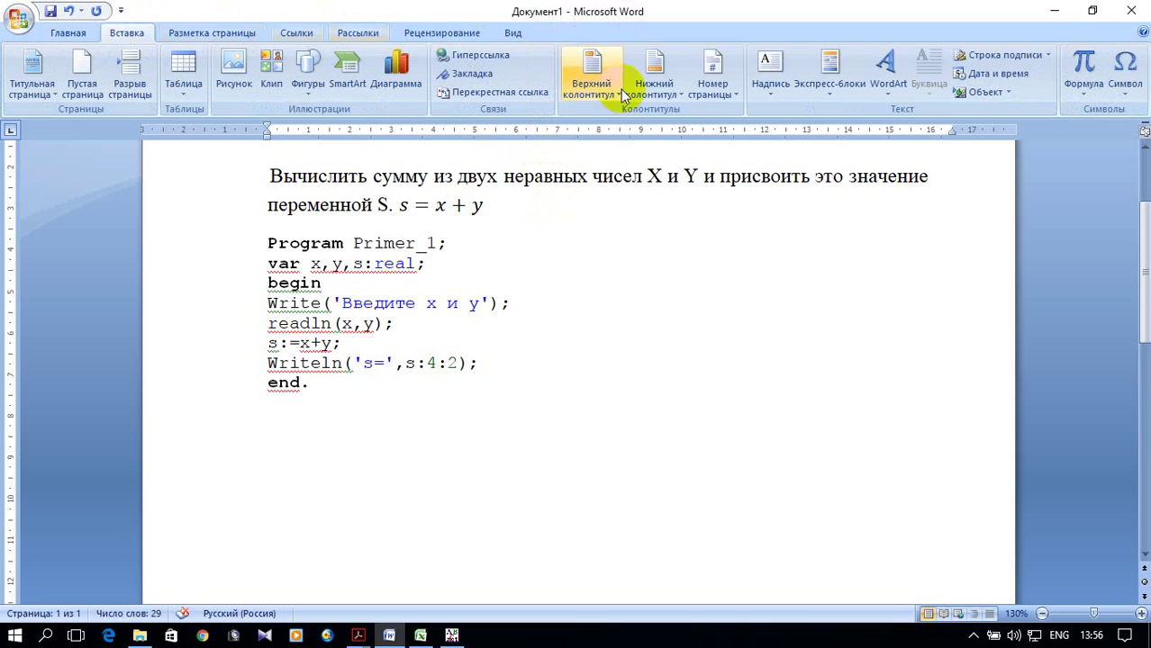
{"action": "left_click", "coordinate": [1010, 94]}
{"action": "left_click", "coordinate": [1001, 112]}
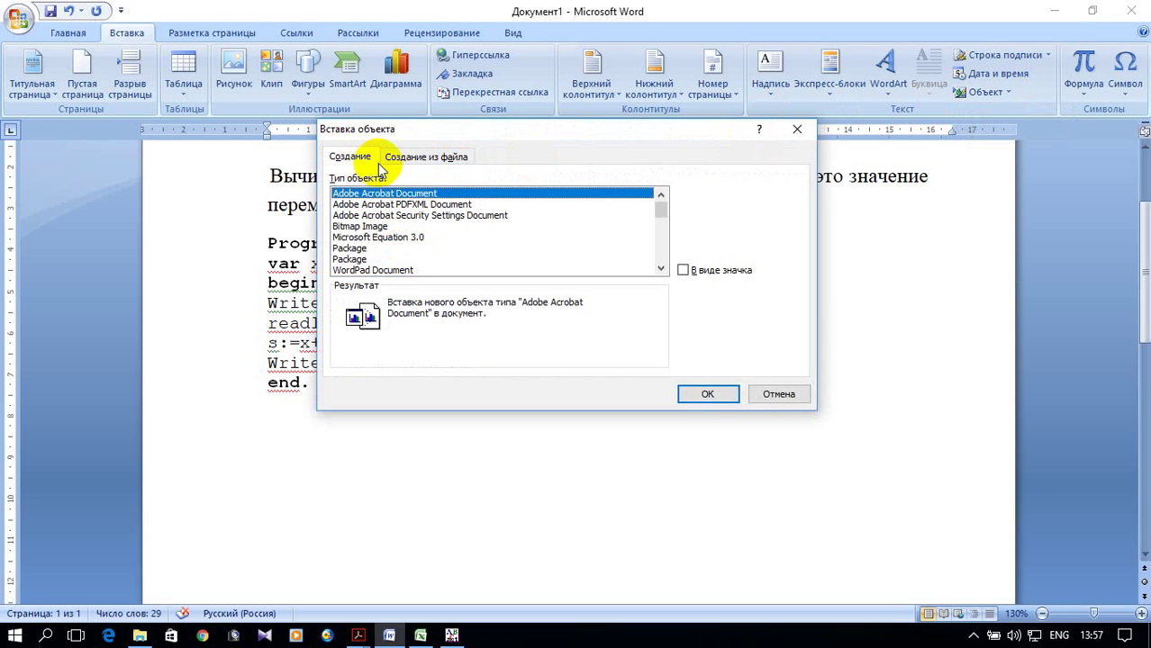
{"action": "left_click", "coordinate": [408, 242]}
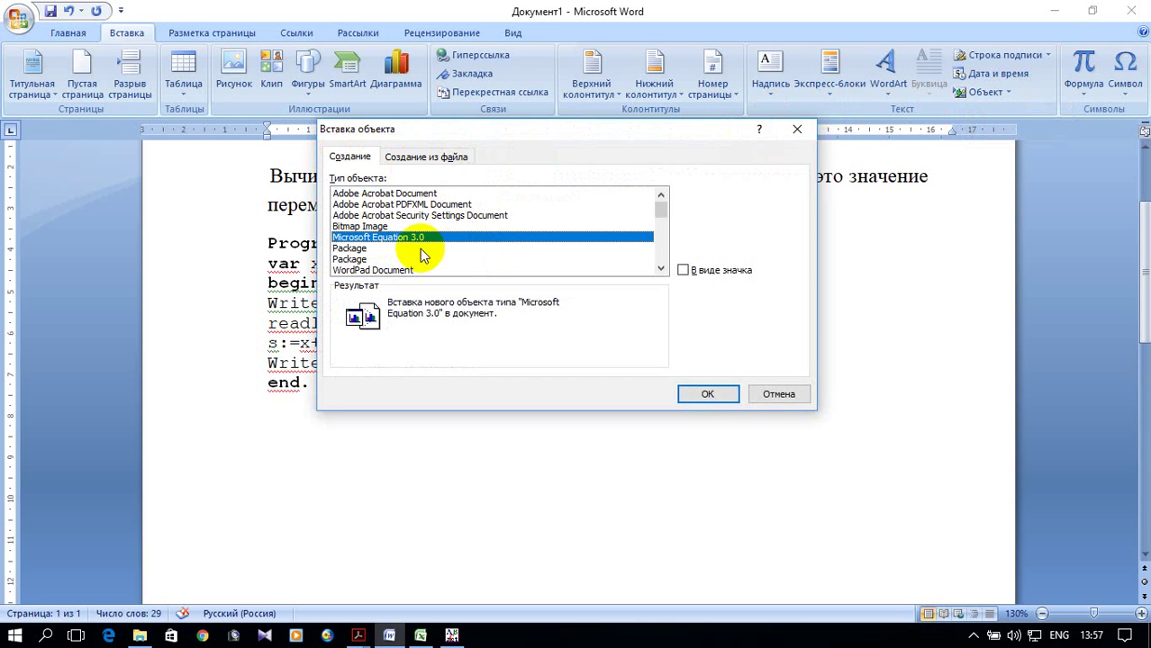
Step: Insert a Microsoft Equation 3.0 object and build s = x + y in its editor
{"action": "left_click", "coordinate": [703, 396]}
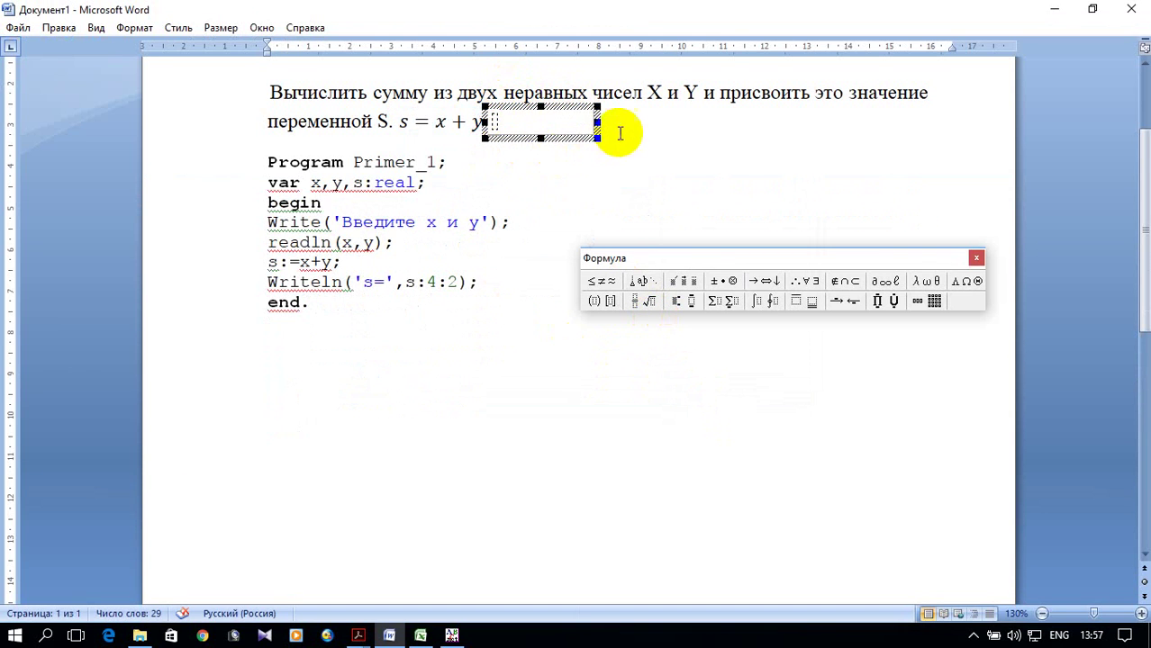
{"action": "left_click", "coordinate": [603, 284]}
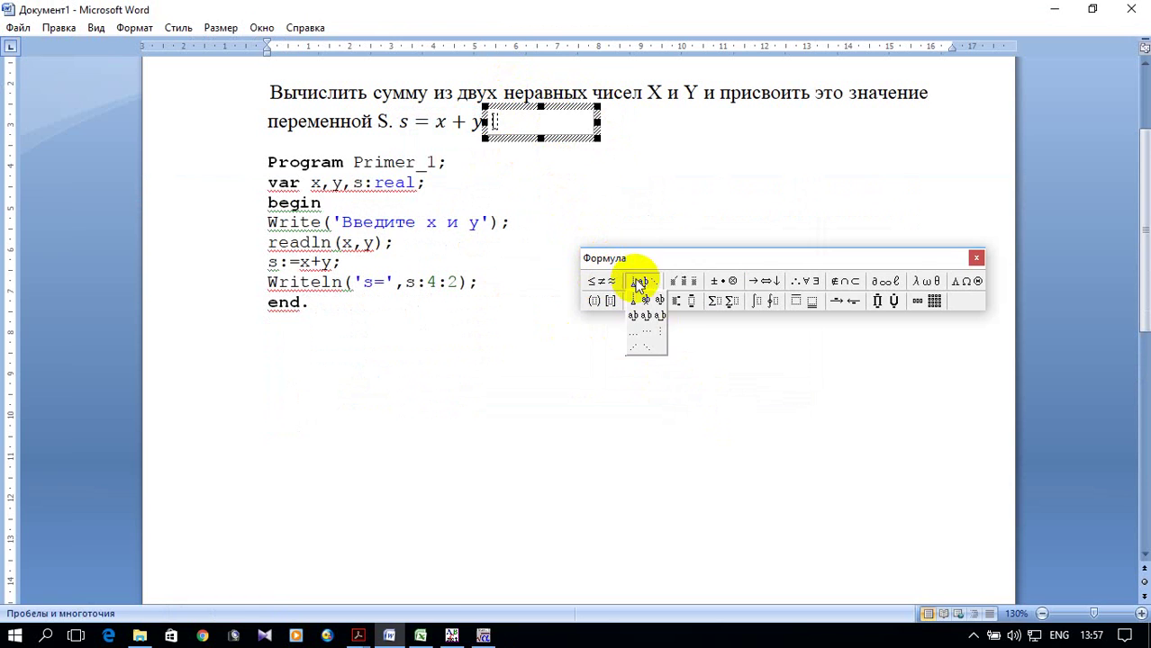
{"action": "mouse_move", "coordinate": [681, 285]}
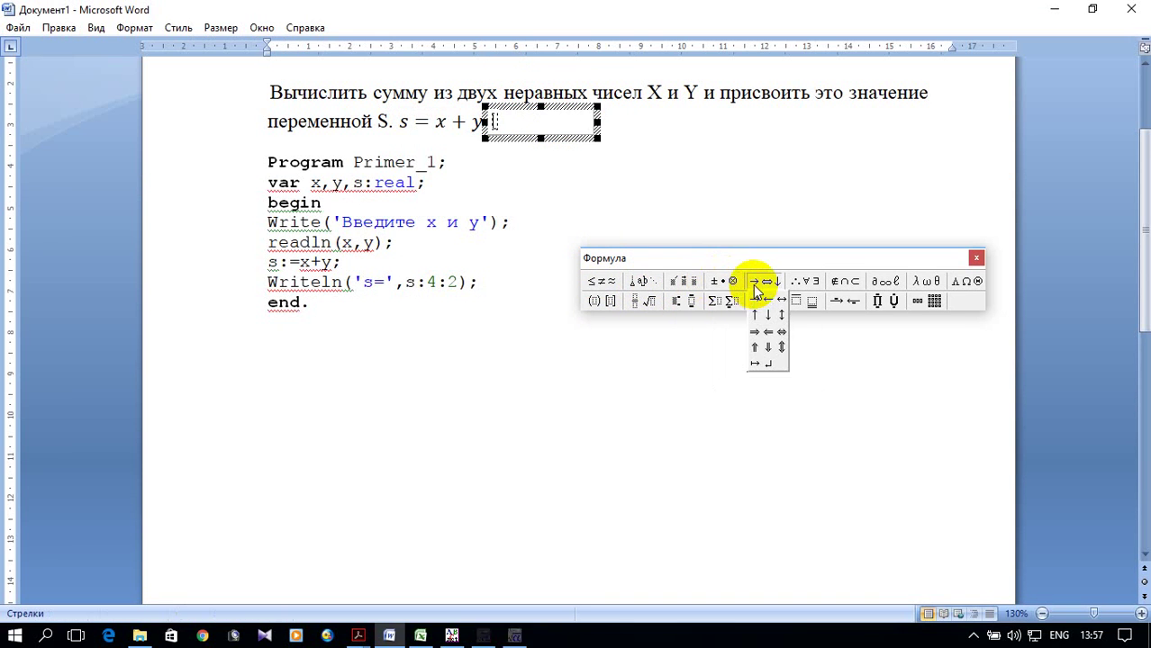
{"action": "mouse_move", "coordinate": [811, 284]}
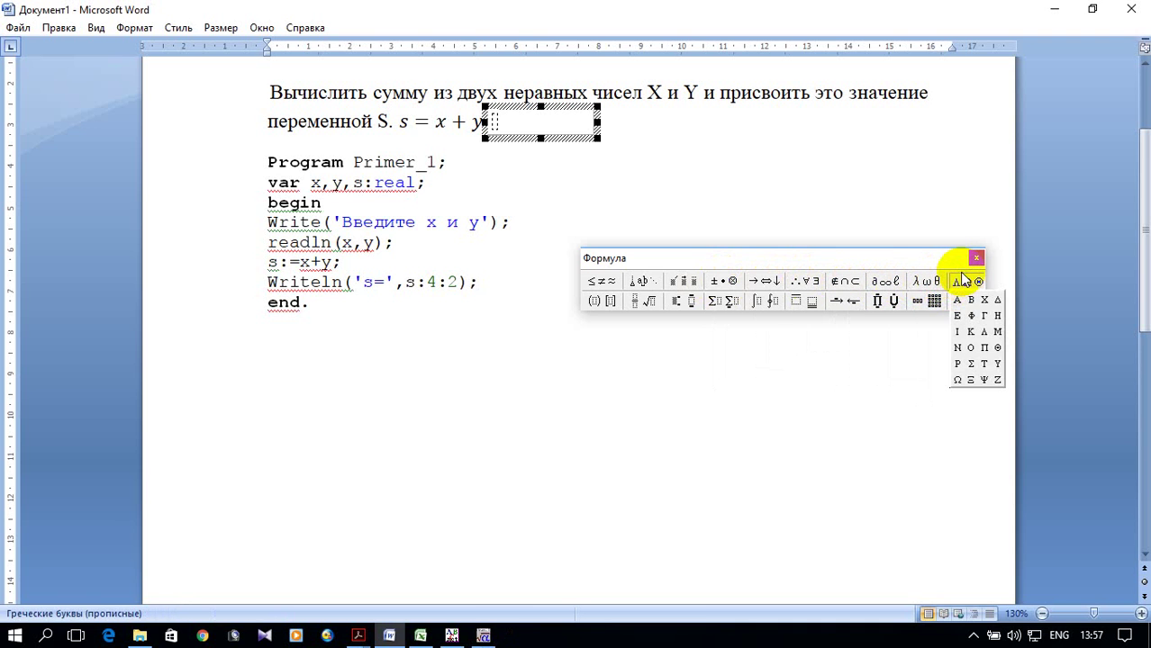
{"action": "mouse_move", "coordinate": [607, 303]}
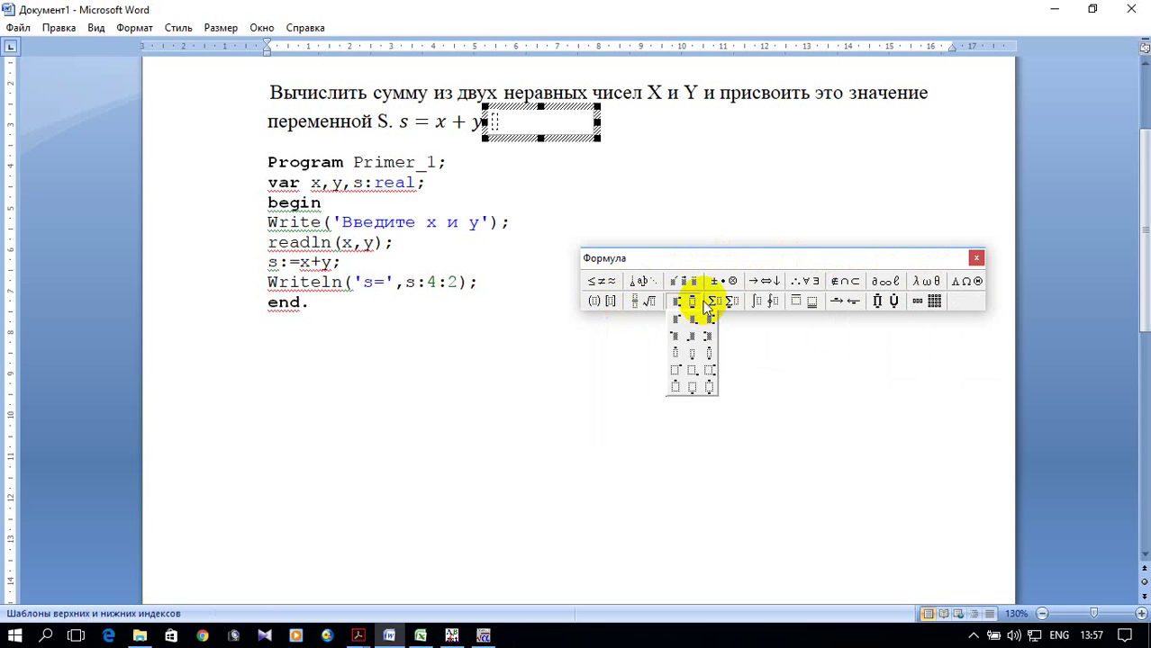
{"action": "mouse_move", "coordinate": [761, 302]}
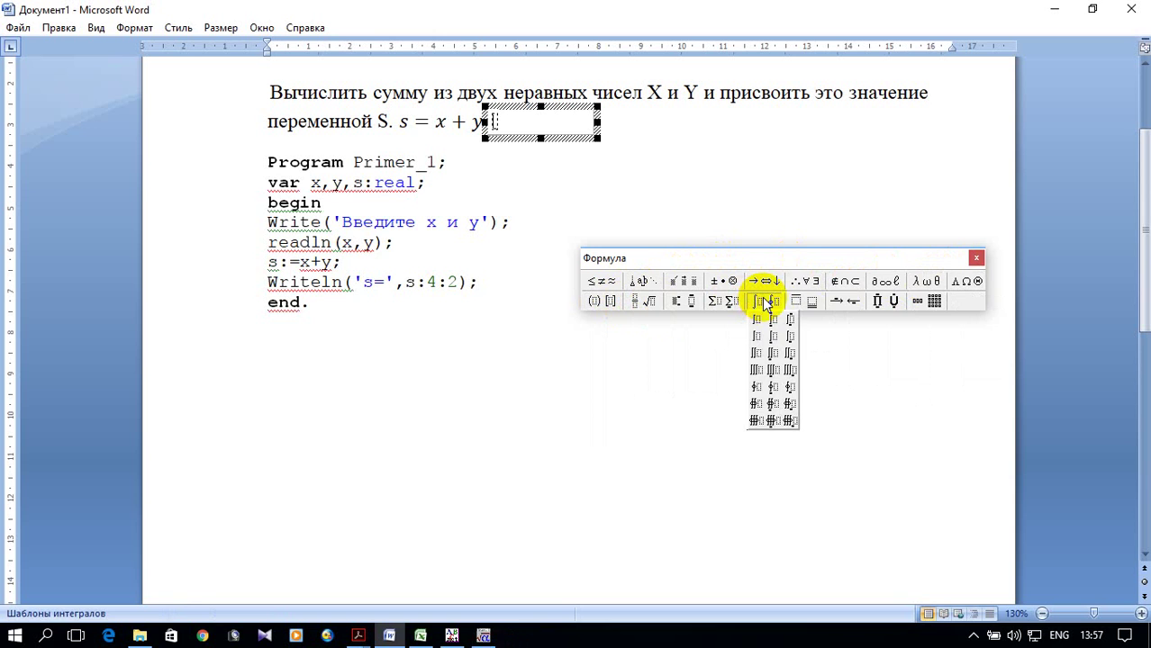
{"action": "mouse_move", "coordinate": [934, 305]}
{"action": "mouse_move", "coordinate": [889, 303]}
{"action": "mouse_move", "coordinate": [886, 281]}
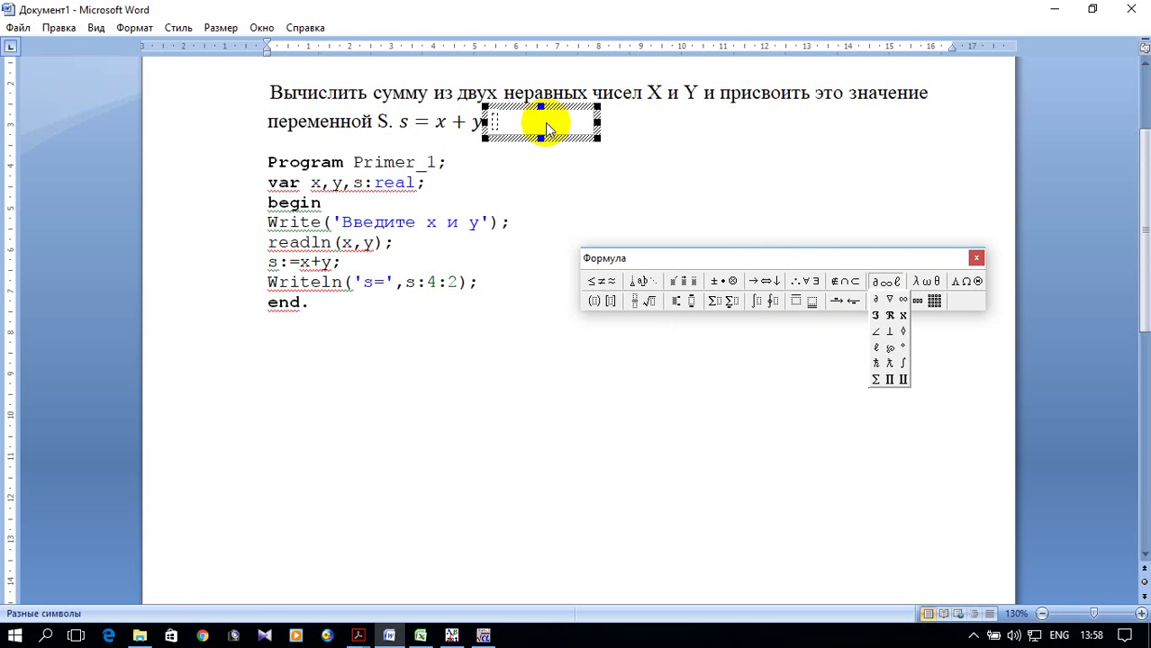
{"action": "left_click", "coordinate": [495, 121]}
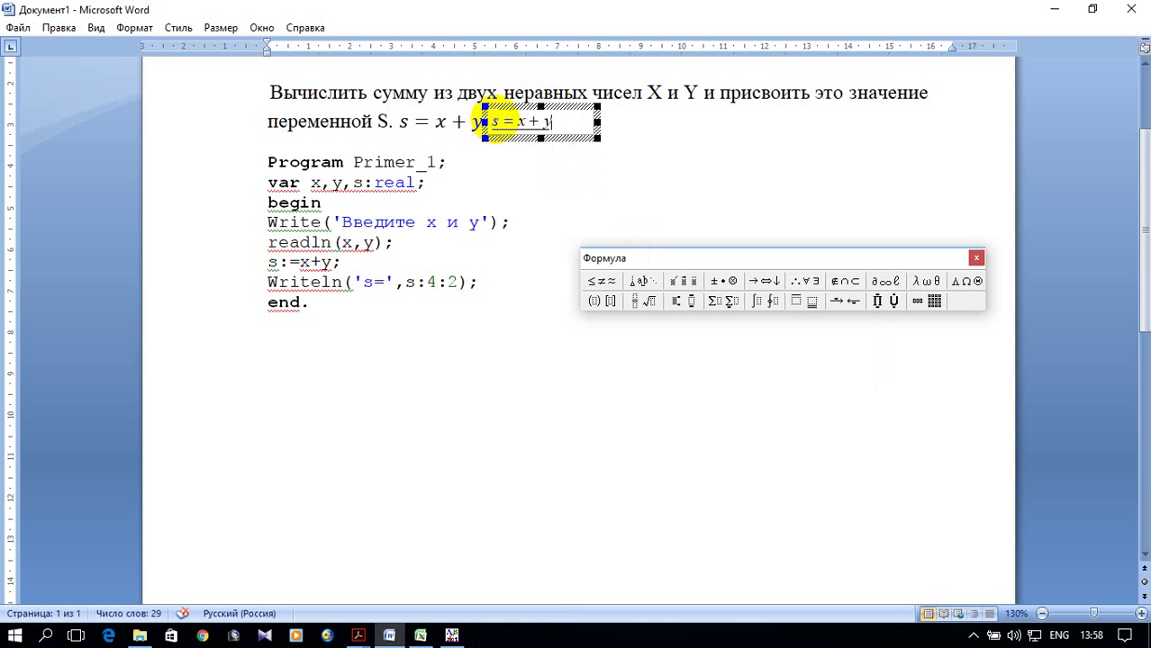
{"action": "type", "text": "s = x + y"}
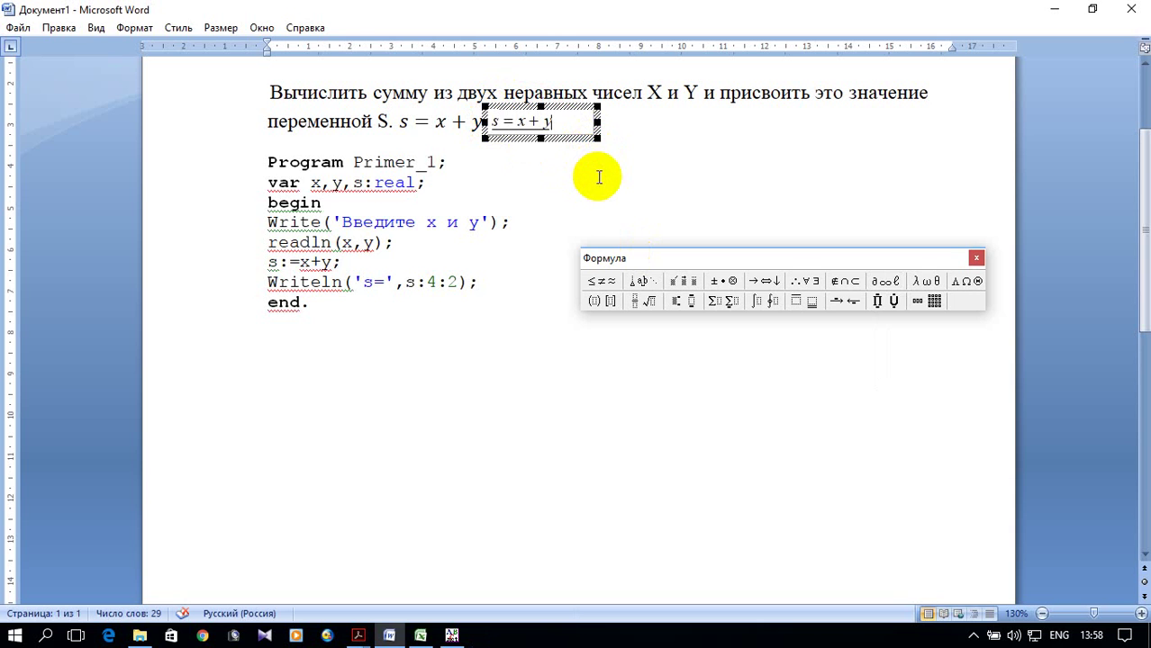
{"action": "left_click", "coordinate": [599, 177]}
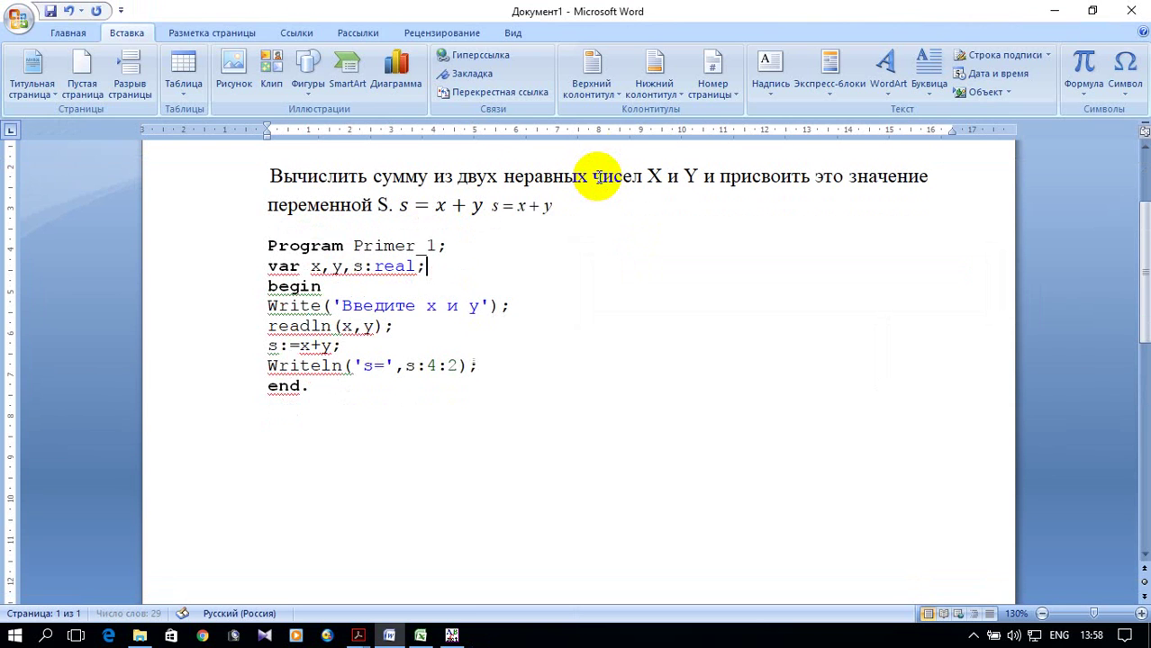
Step: Select the new Equation 3.0 object, then the first s = x + y equation
{"action": "left_click", "coordinate": [511, 212]}
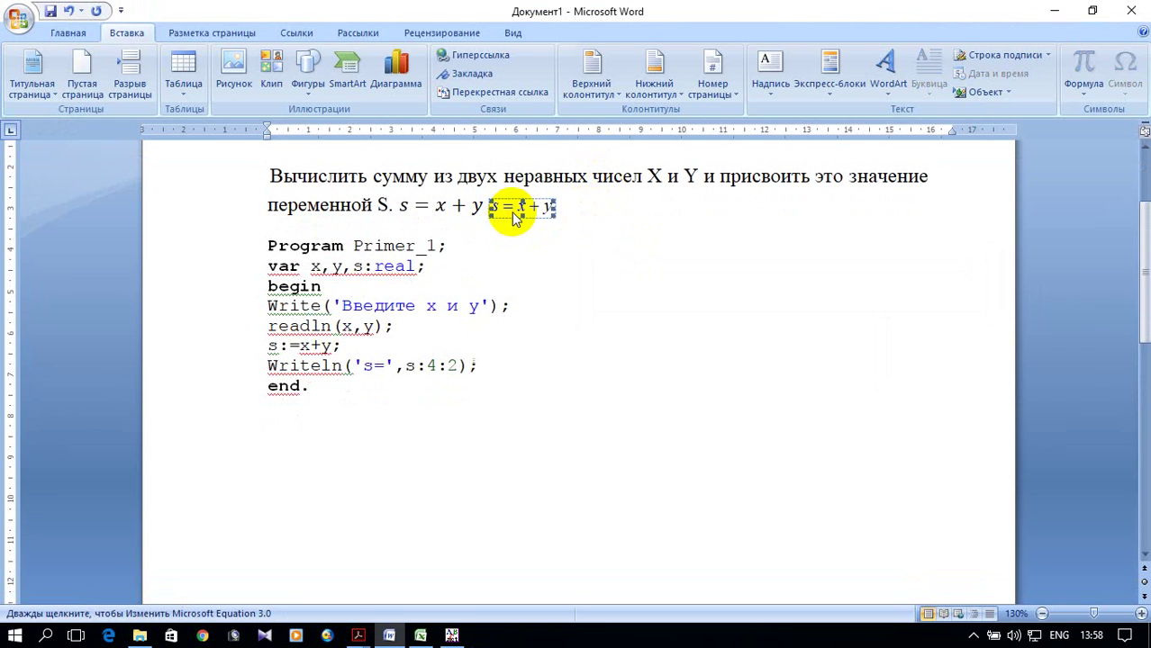
{"action": "left_click", "coordinate": [440, 211]}
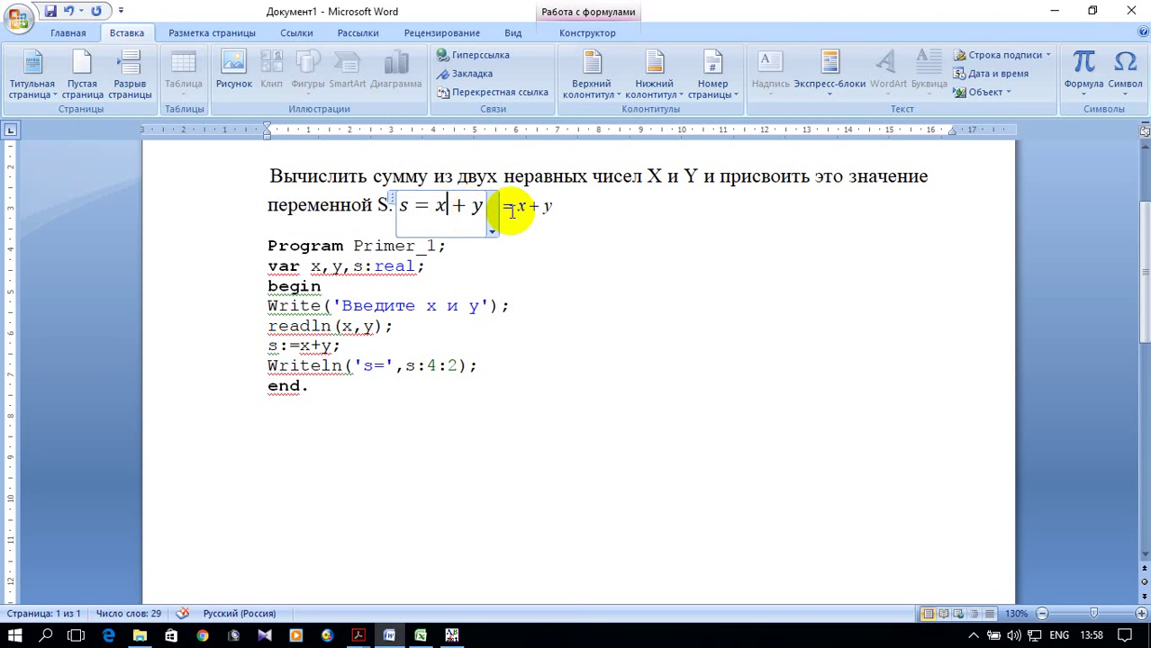
{"action": "left_click", "coordinate": [514, 214]}
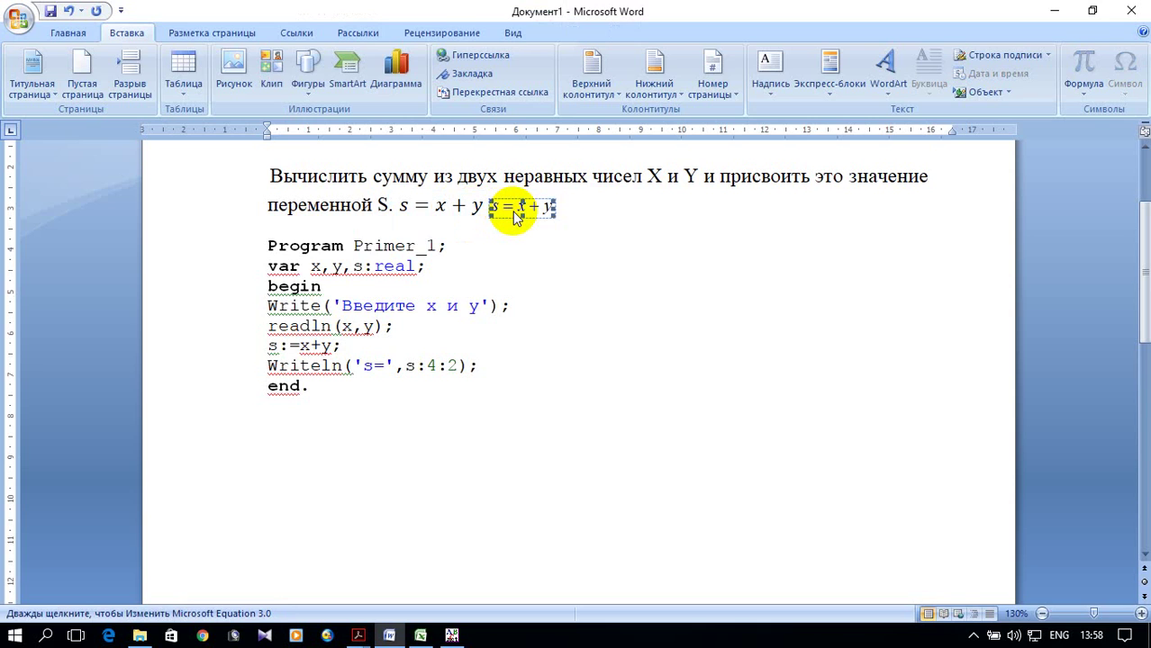
Step: Open the Equation 3.0 formula and the first equation, then exit both without changes
{"action": "double_click", "coordinate": [514, 214]}
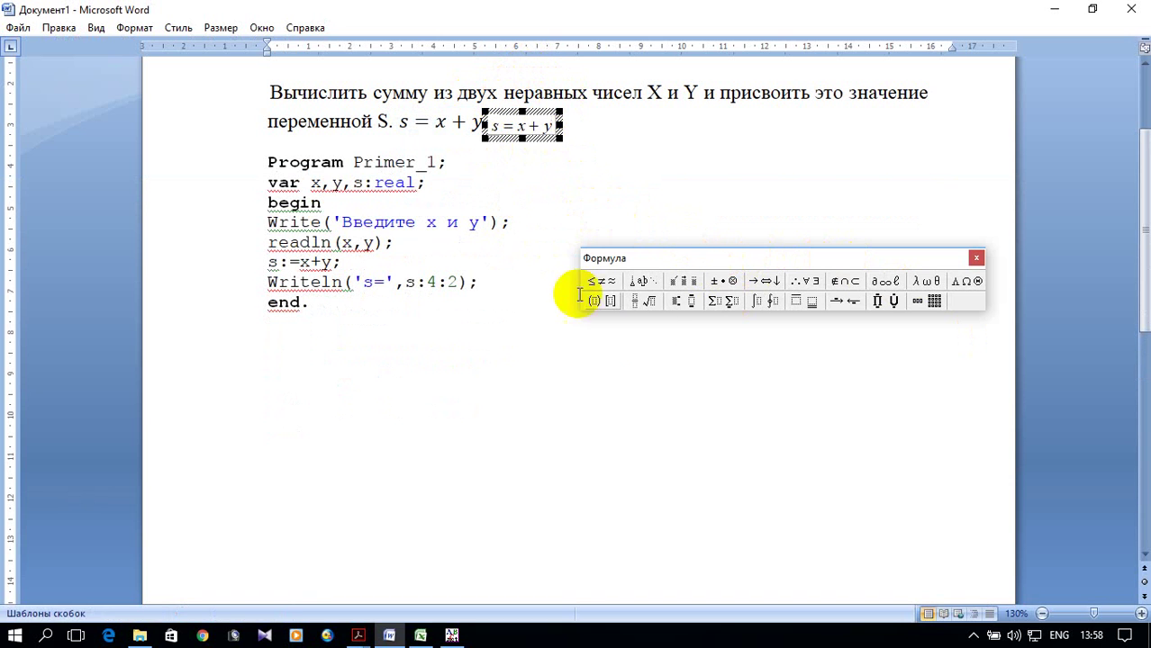
{"action": "left_click", "coordinate": [628, 121]}
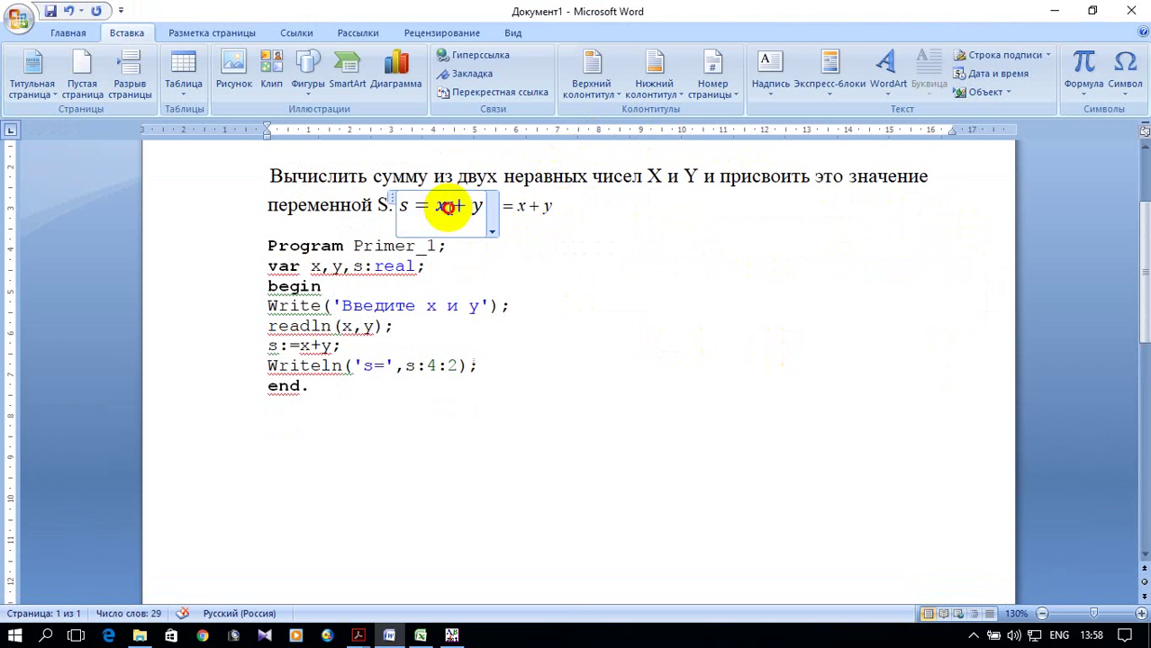
{"action": "left_click", "coordinate": [450, 207]}
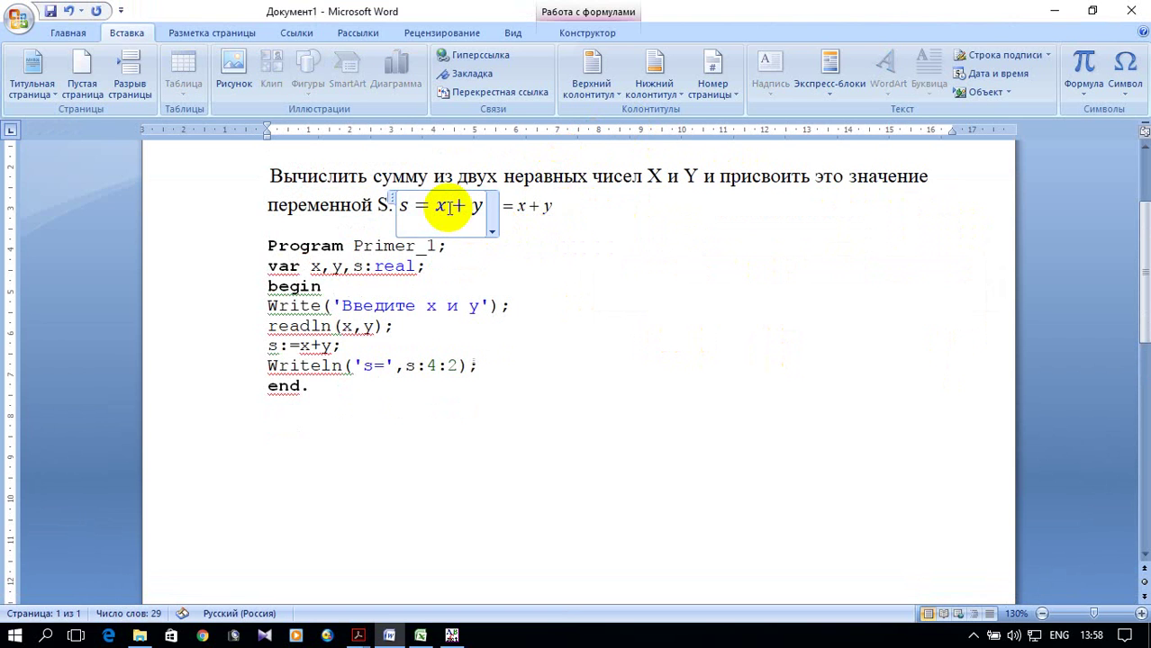
{"action": "left_click", "coordinate": [592, 34]}
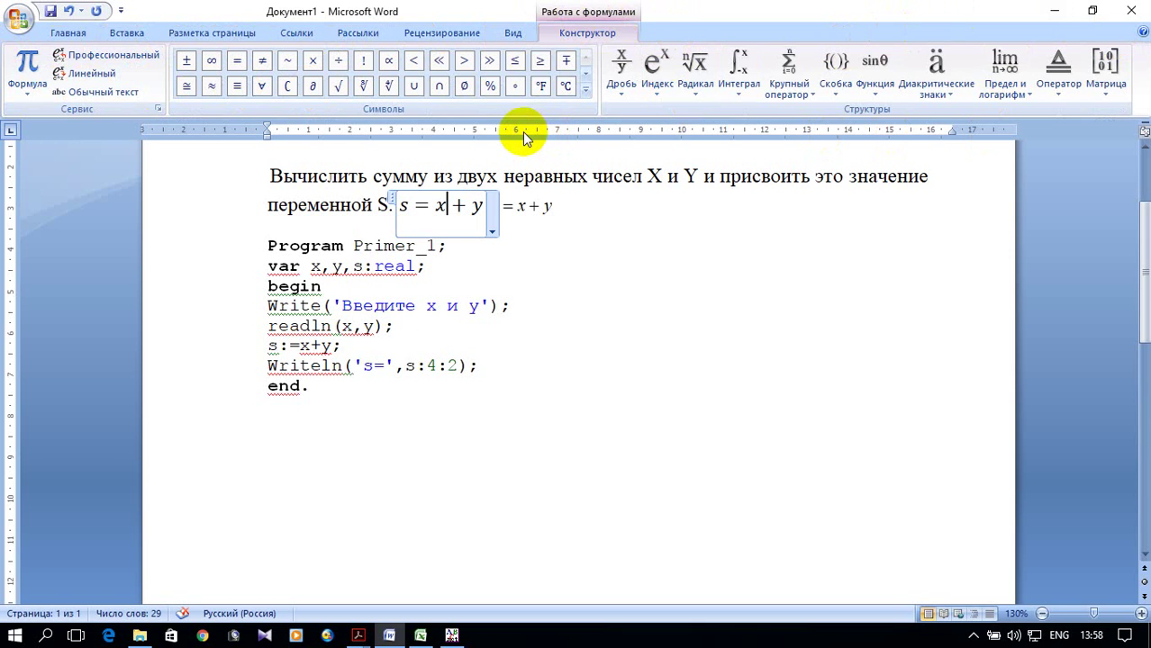
{"action": "left_click", "coordinate": [596, 209]}
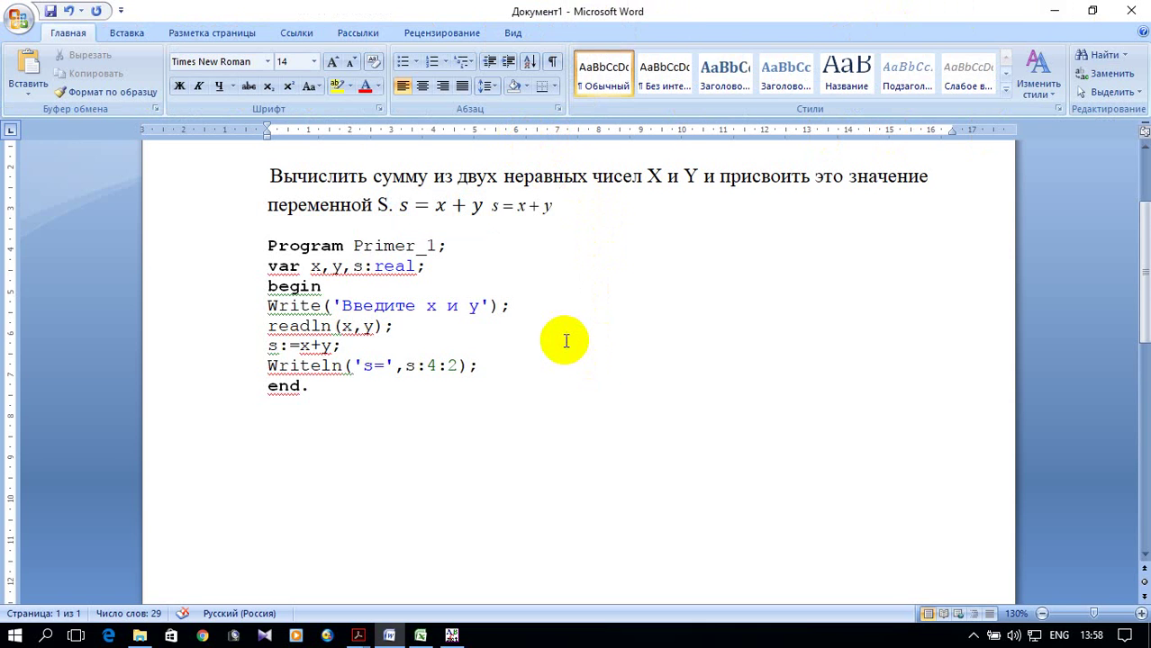
Step: Place the cursor on the empty line below the program and open Blocks graf.pdf
{"action": "scroll", "coordinate": [562, 341], "scroll_direction": "down", "scroll_amount": 1}
{"action": "left_click", "coordinate": [403, 330]}
{"action": "scroll", "coordinate": [565, 368], "scroll_direction": "up", "scroll_amount": 1}
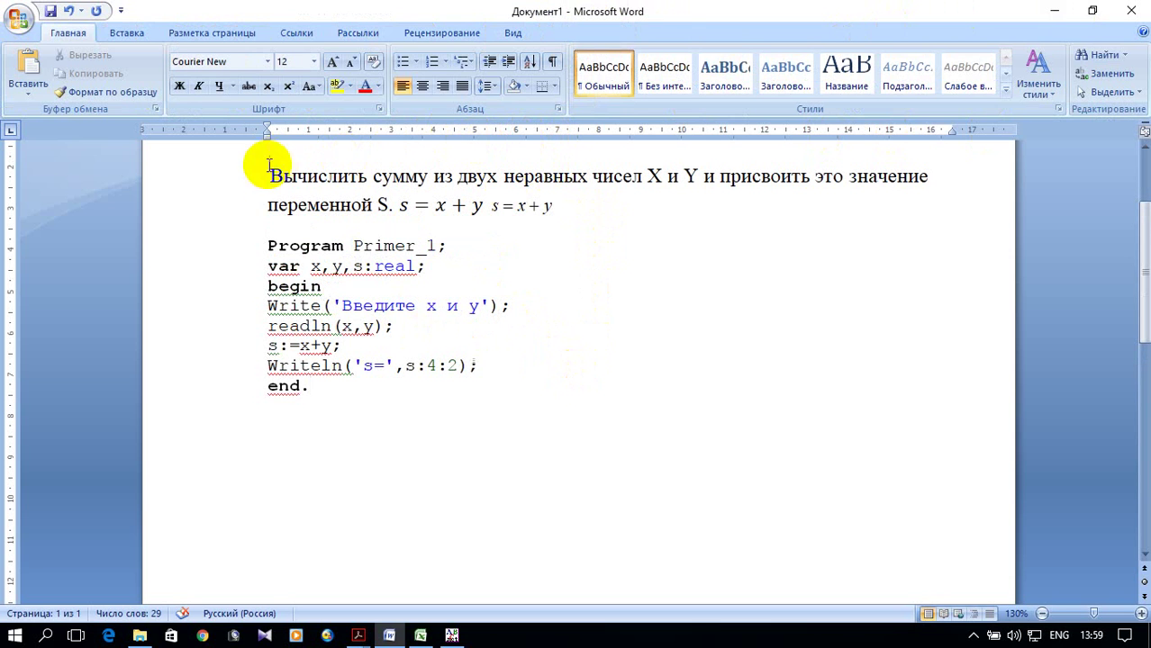
{"action": "left_click", "coordinate": [406, 437]}
{"action": "scroll", "coordinate": [459, 314], "scroll_direction": "down", "scroll_amount": 1}
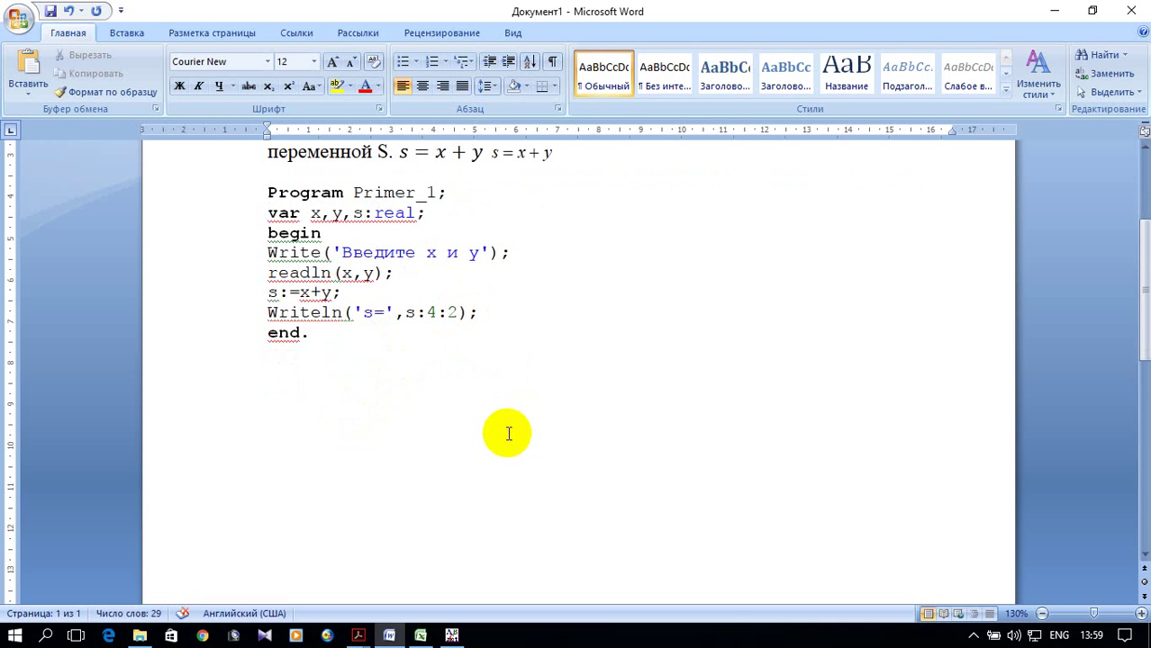
{"action": "left_click", "coordinate": [358, 636]}
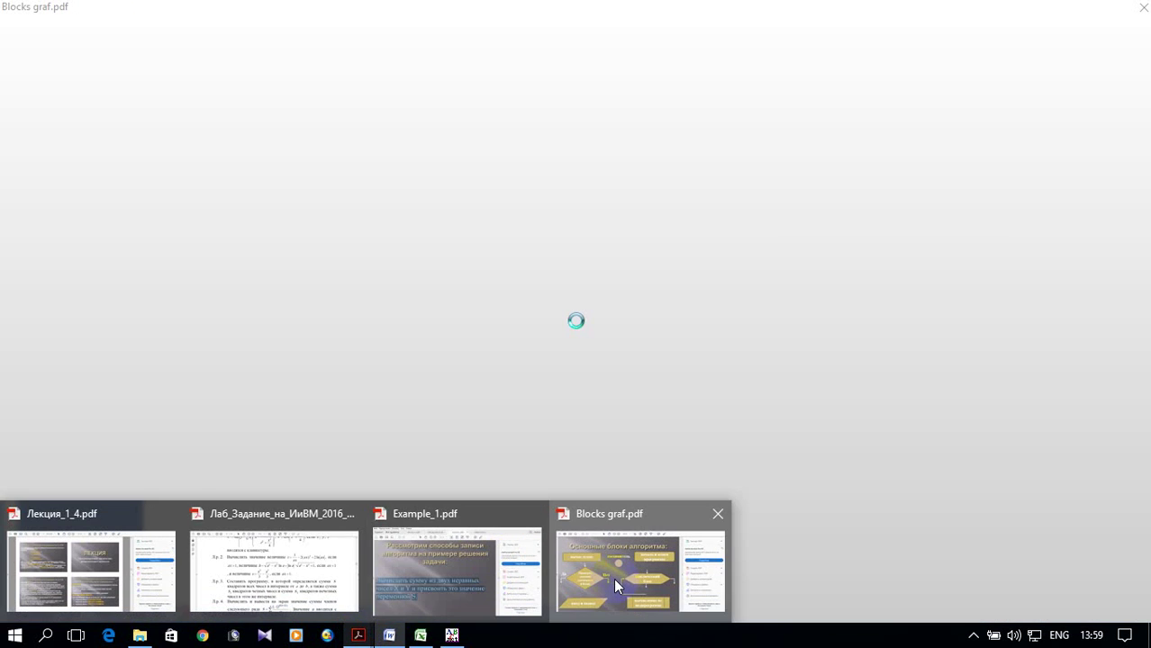
{"action": "left_click", "coordinate": [614, 579]}
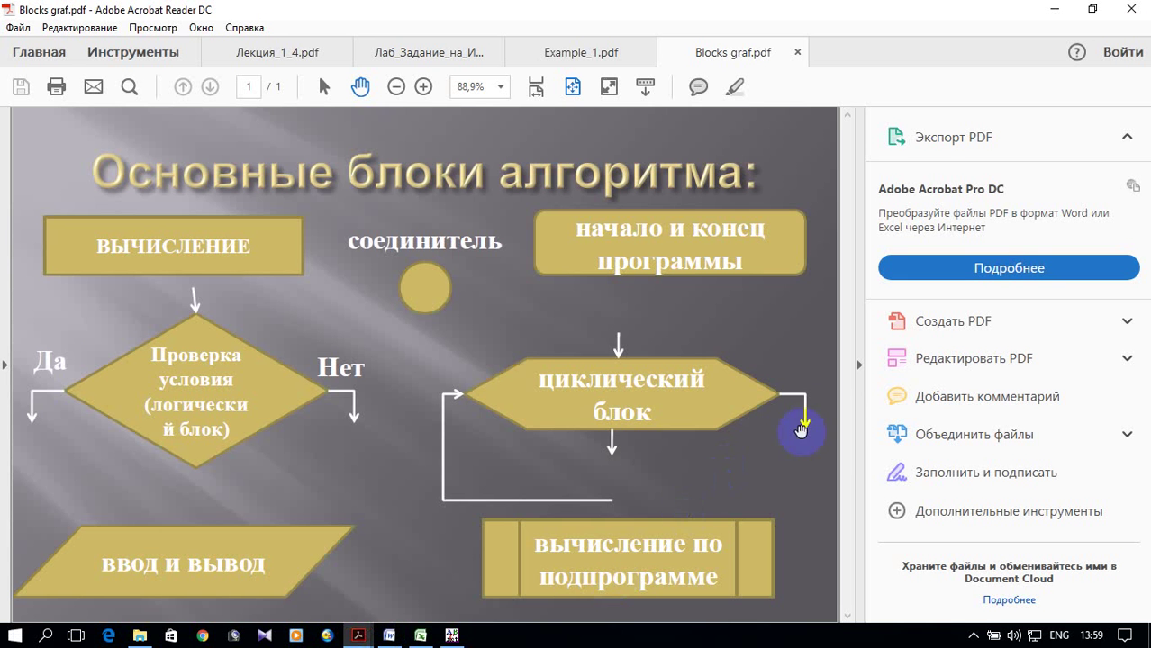
Step: Show the Основные блоки алгоритма slide across the full Acrobat window, then return to Word
{"action": "left_click", "coordinate": [861, 364]}
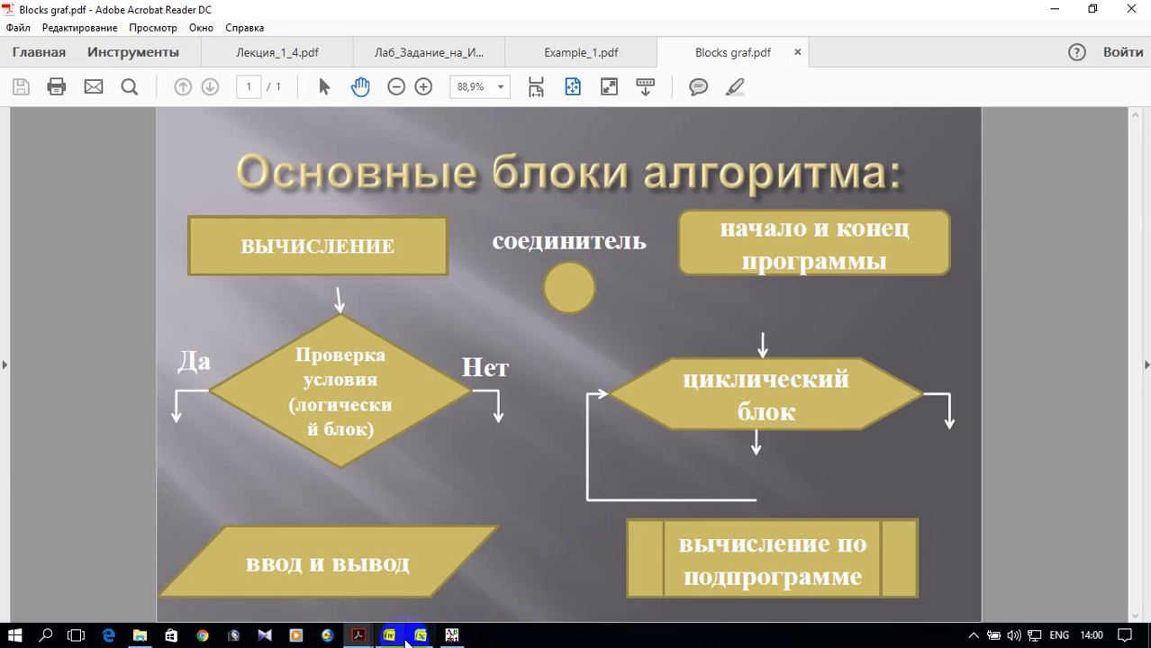
{"action": "left_click", "coordinate": [389, 635]}
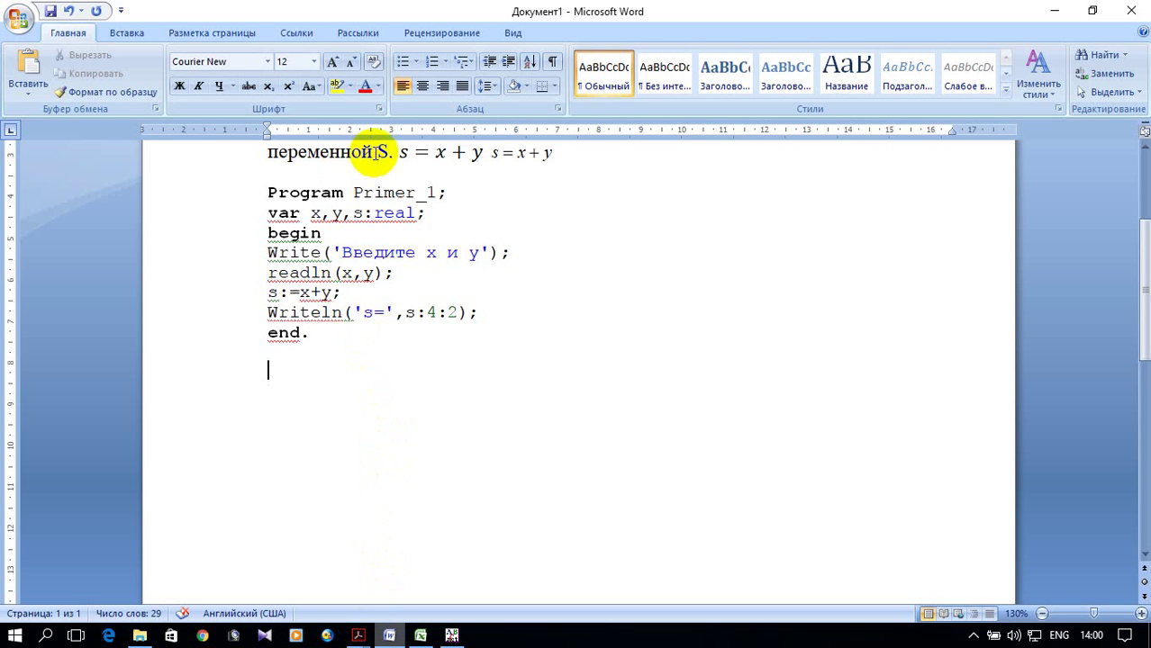
Step: Insert a blank Новое полотно drawing canvas from Вставка > Фигуры below the Pascal program
{"action": "left_click", "coordinate": [407, 171]}
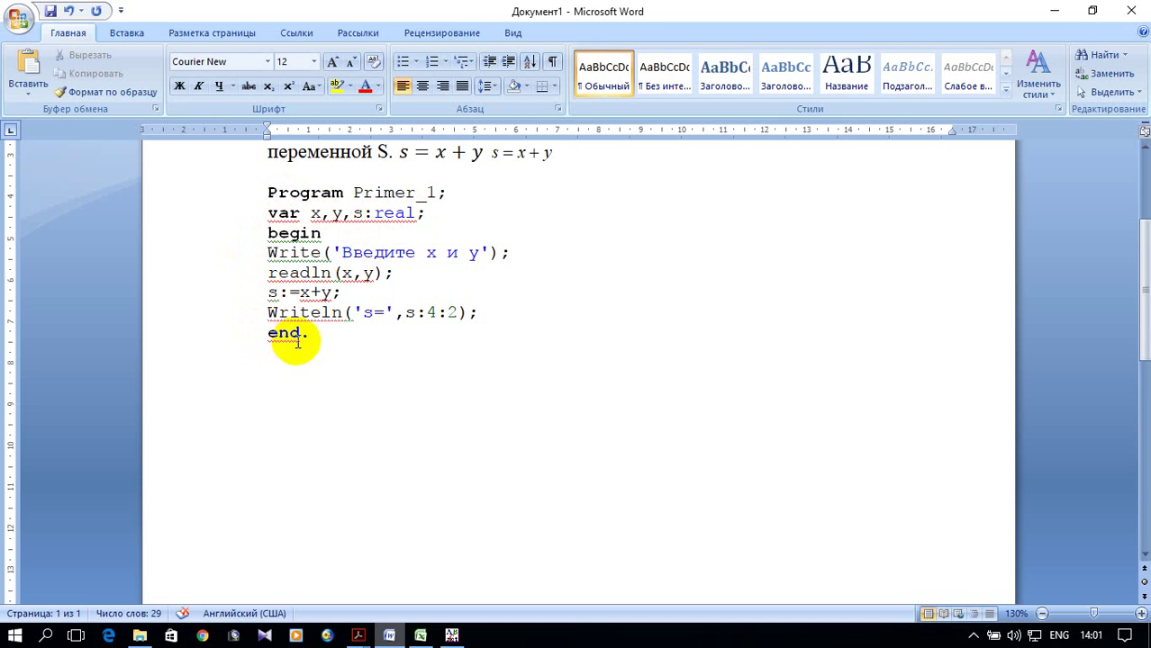
{"action": "left_click", "coordinate": [135, 34]}
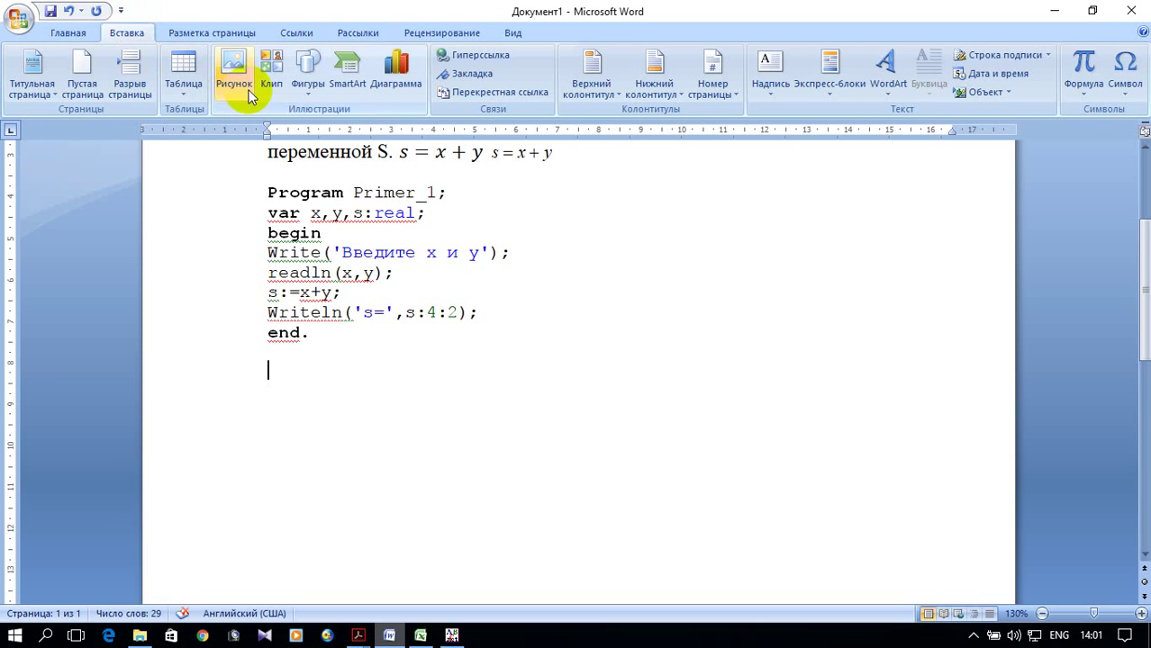
{"action": "left_click", "coordinate": [309, 89]}
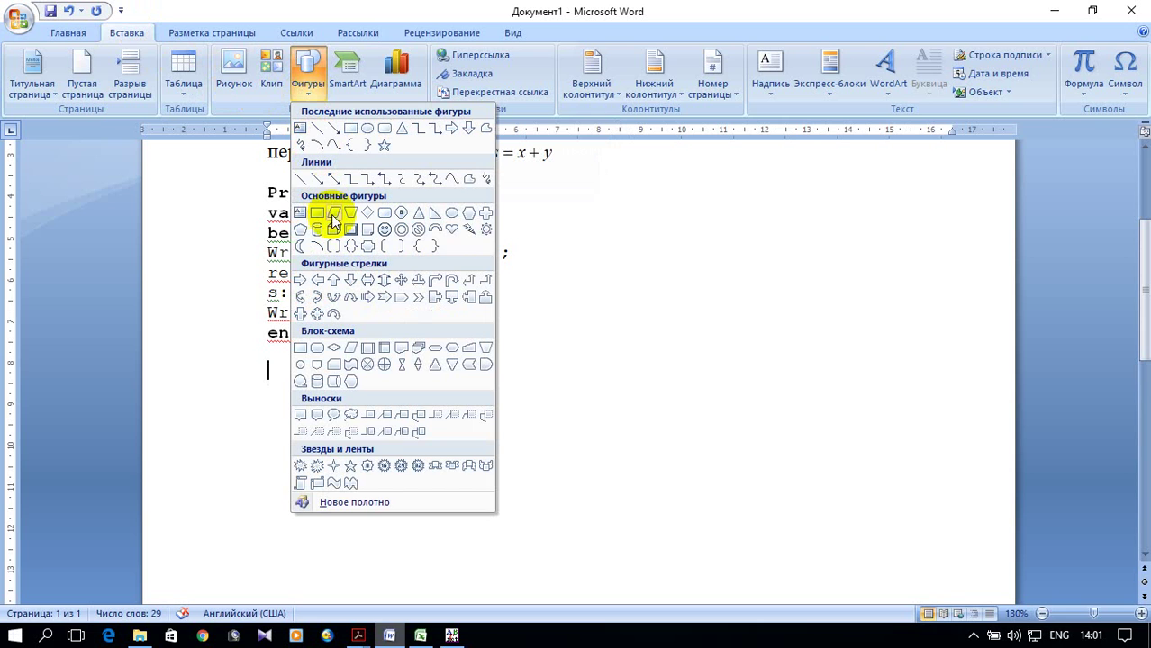
{"action": "left_click", "coordinate": [386, 504]}
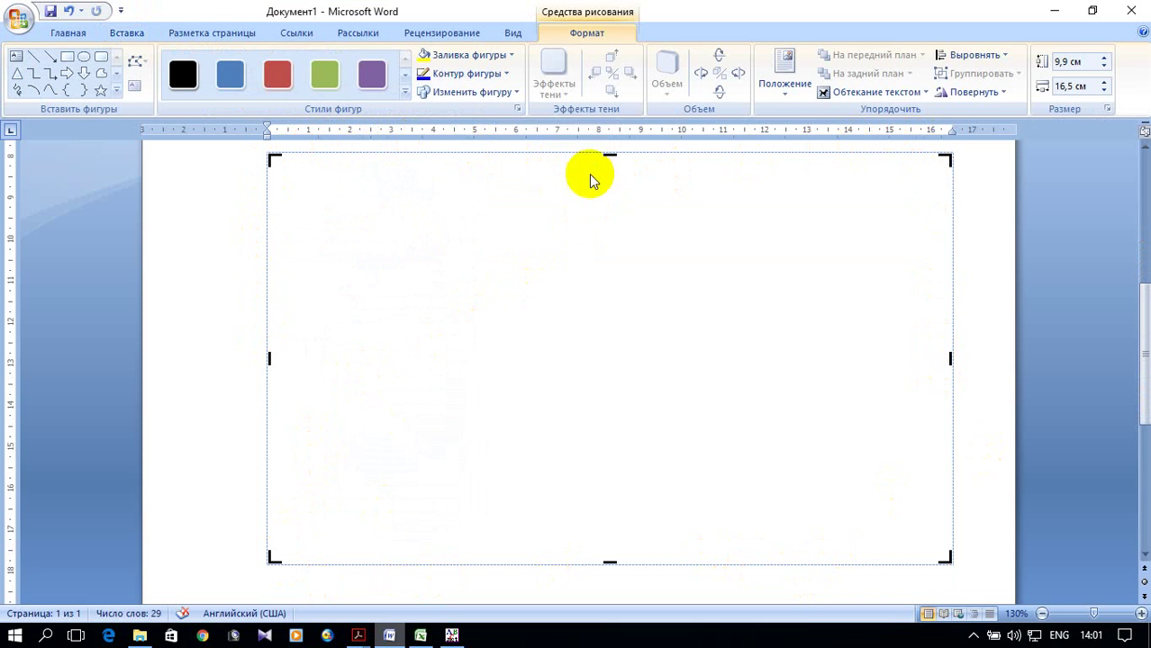
Step: Draw a Блок-схема: альтернативный процесс rounded start block near the canvas top-left
{"action": "scroll", "coordinate": [373, 280], "scroll_direction": "up", "scroll_amount": 2}
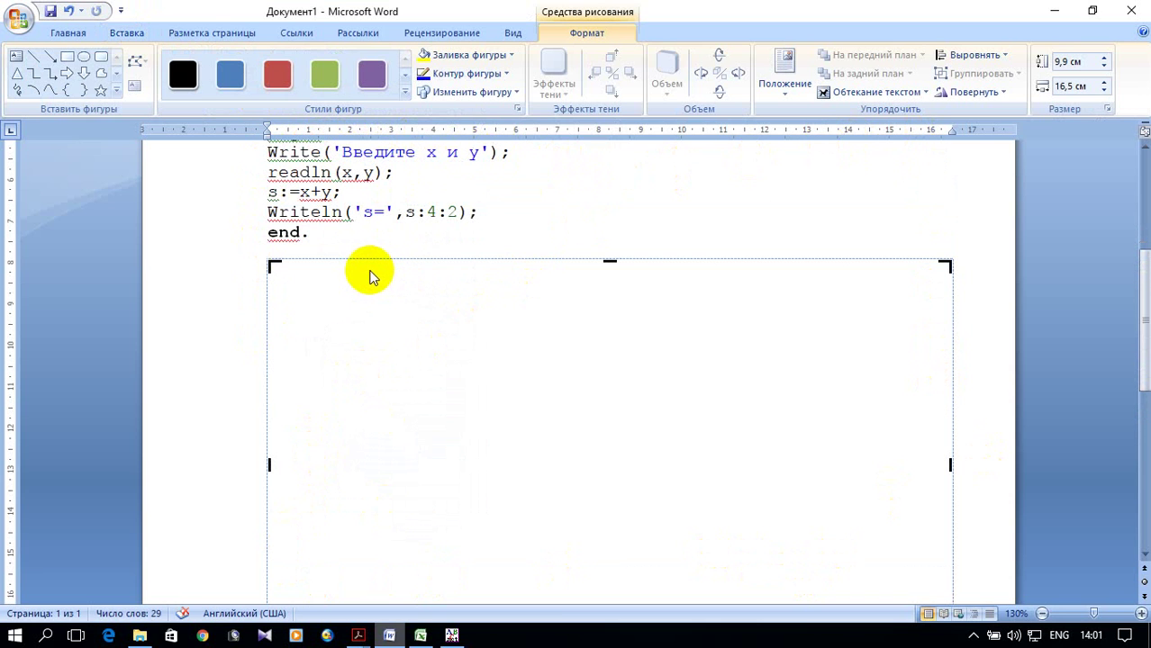
{"action": "scroll", "coordinate": [375, 270], "scroll_direction": "down", "scroll_amount": 1}
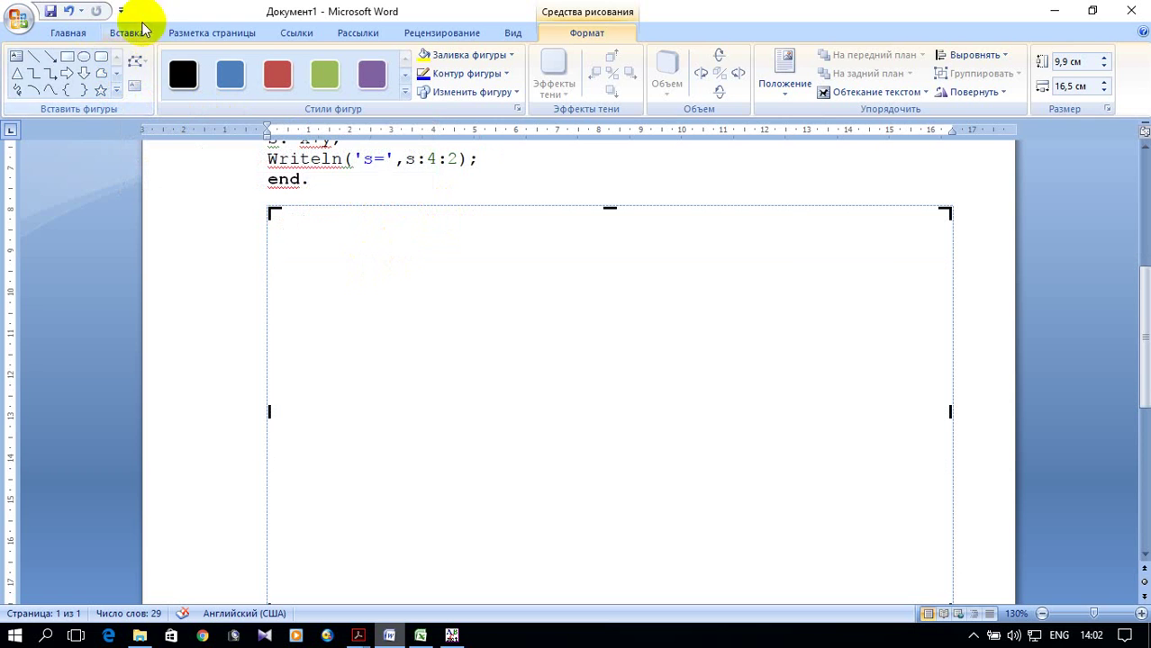
{"action": "left_click", "coordinate": [128, 34]}
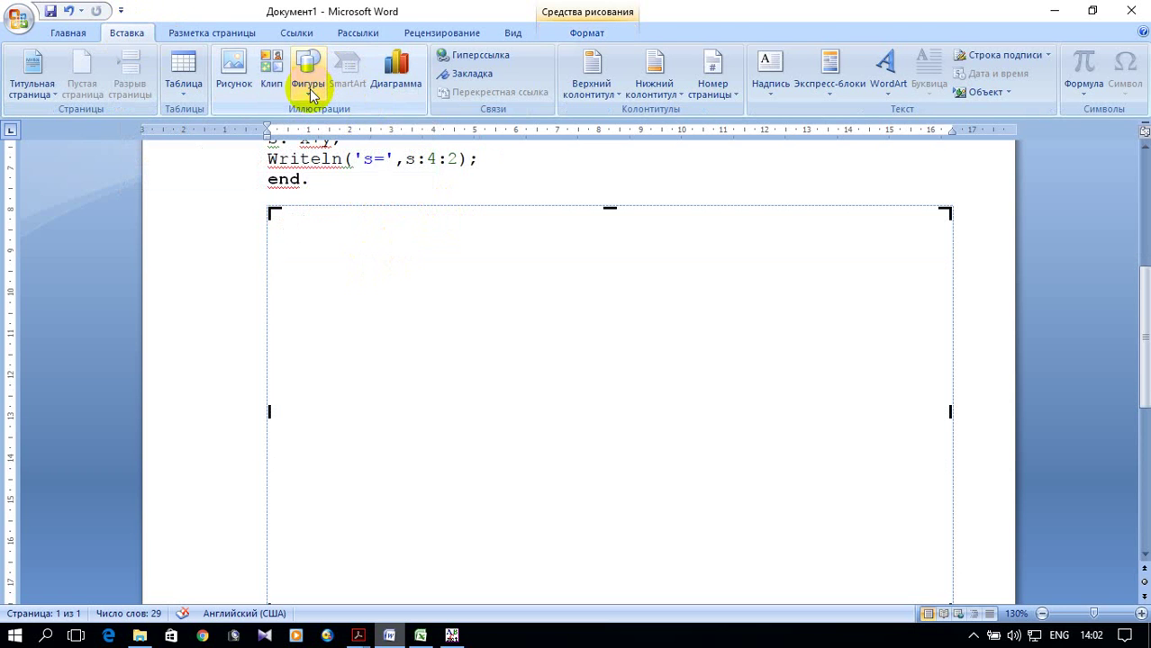
{"action": "left_click", "coordinate": [308, 90]}
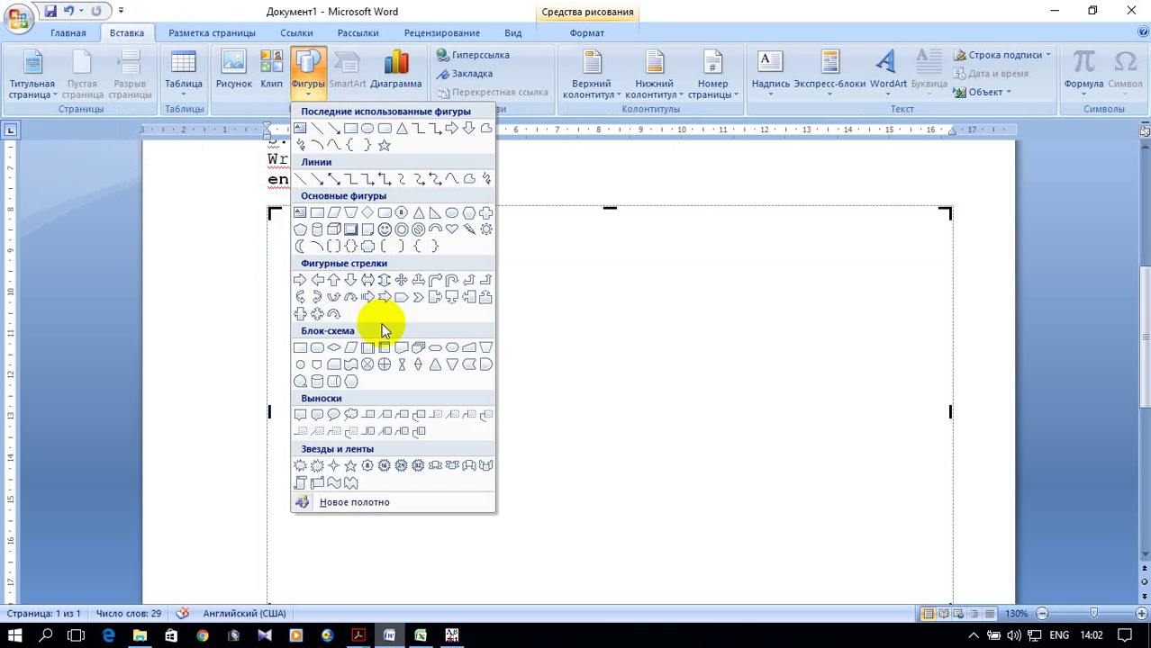
{"action": "left_click", "coordinate": [319, 350]}
{"action": "left_click_drag", "start_coordinate": [363, 225], "coordinate": [529, 278]}
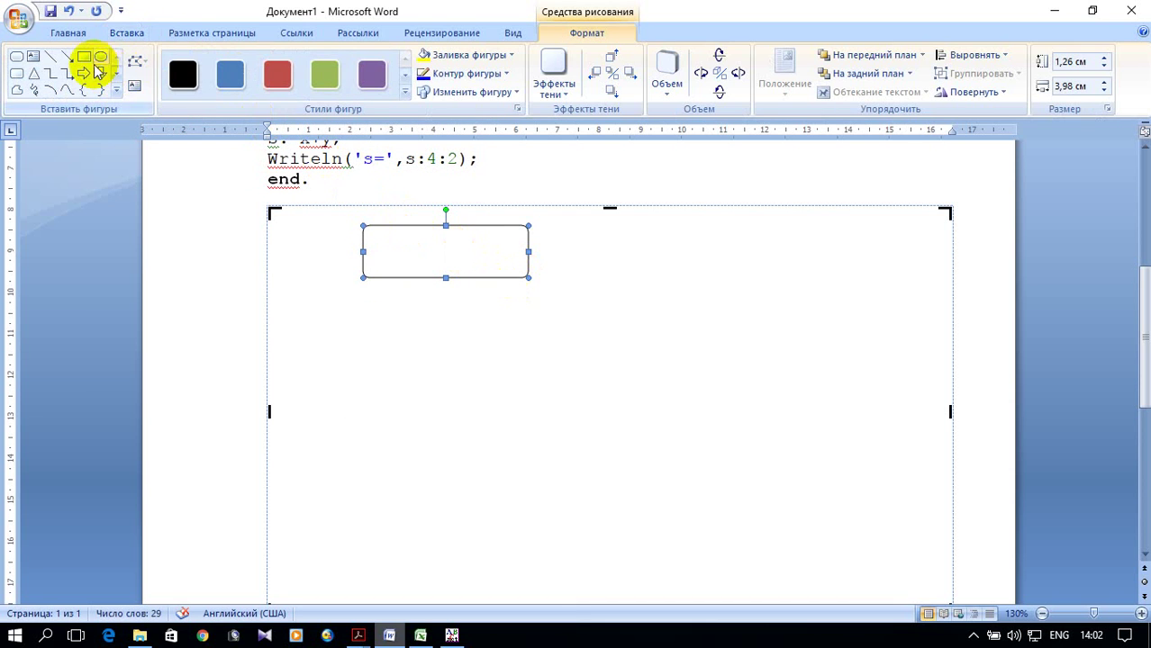
Step: Draw a parallelogram input block beneath the rounded start block
{"action": "scroll", "coordinate": [360, 329], "scroll_direction": "up", "scroll_amount": 1}
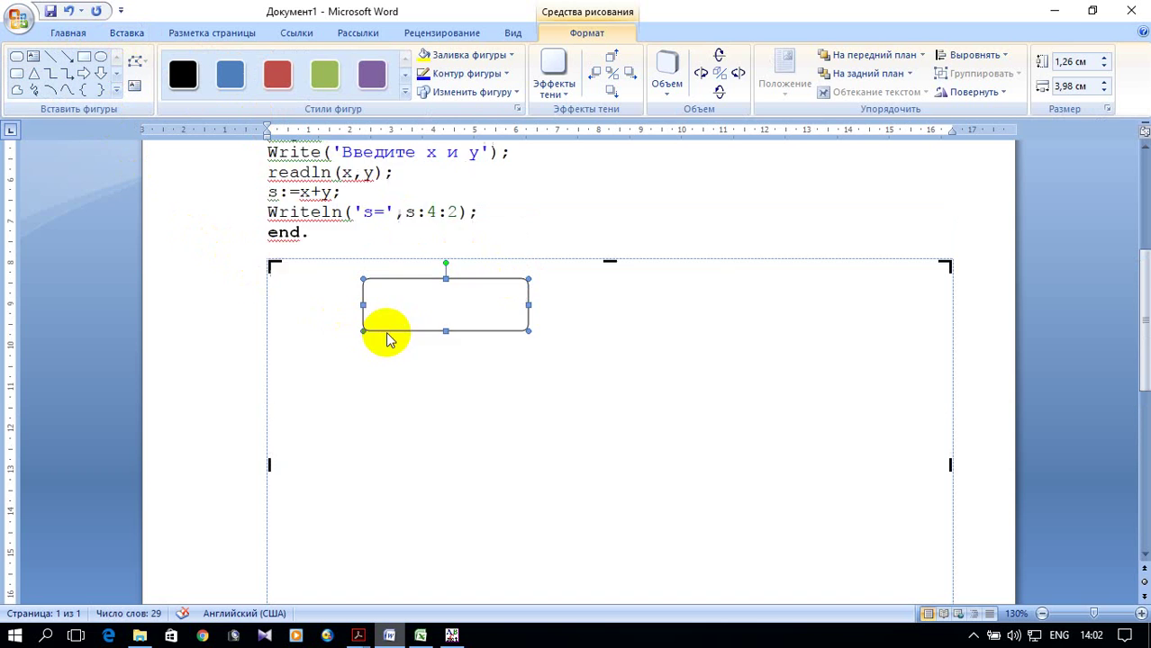
{"action": "scroll", "coordinate": [385, 330], "scroll_direction": "up", "scroll_amount": 2}
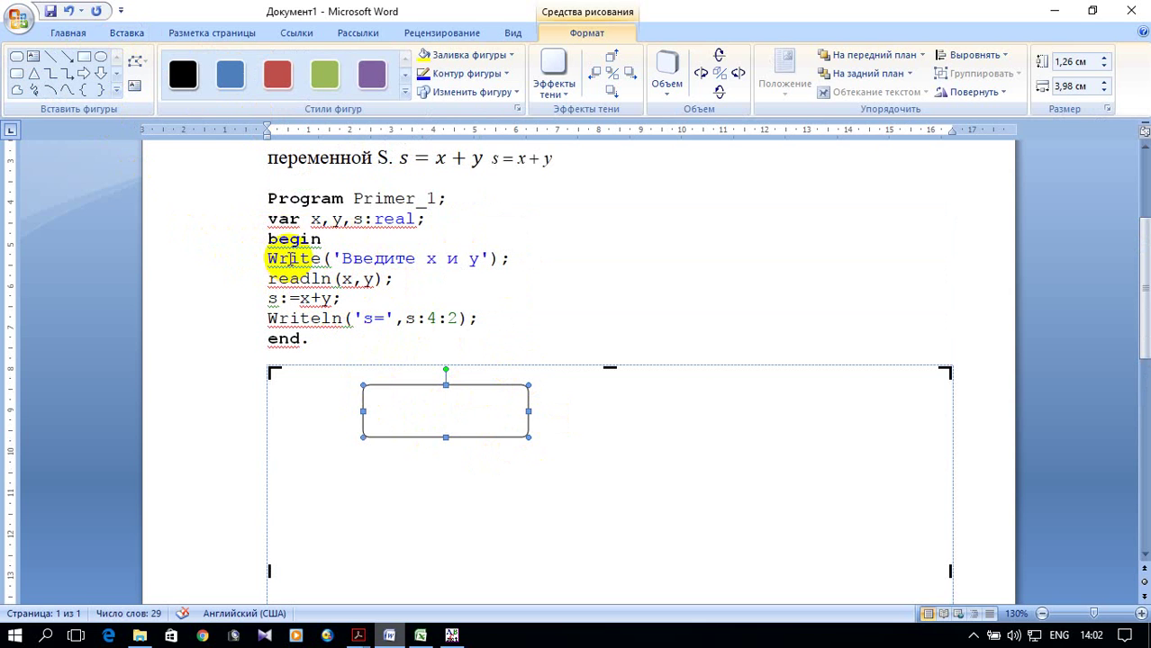
{"action": "left_click", "coordinate": [116, 75]}
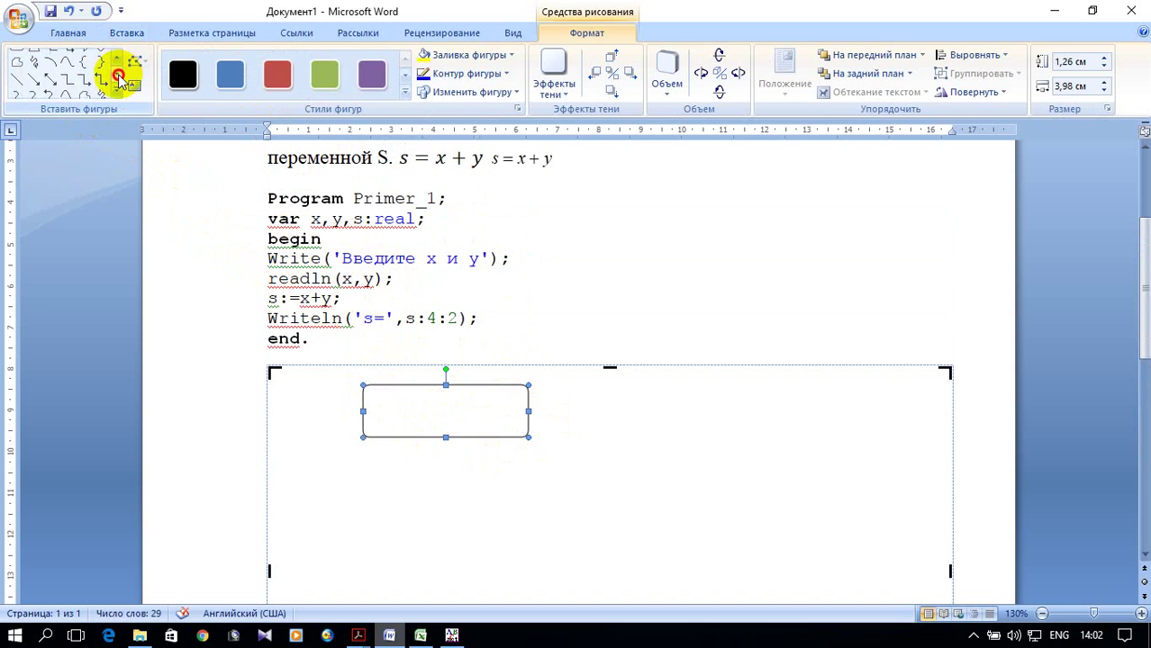
{"action": "left_click", "coordinate": [117, 75]}
{"action": "left_click", "coordinate": [118, 76]}
{"action": "left_click", "coordinate": [118, 77]}
{"action": "left_click", "coordinate": [118, 78]}
{"action": "left_click", "coordinate": [118, 76]}
{"action": "left_click", "coordinate": [117, 60]}
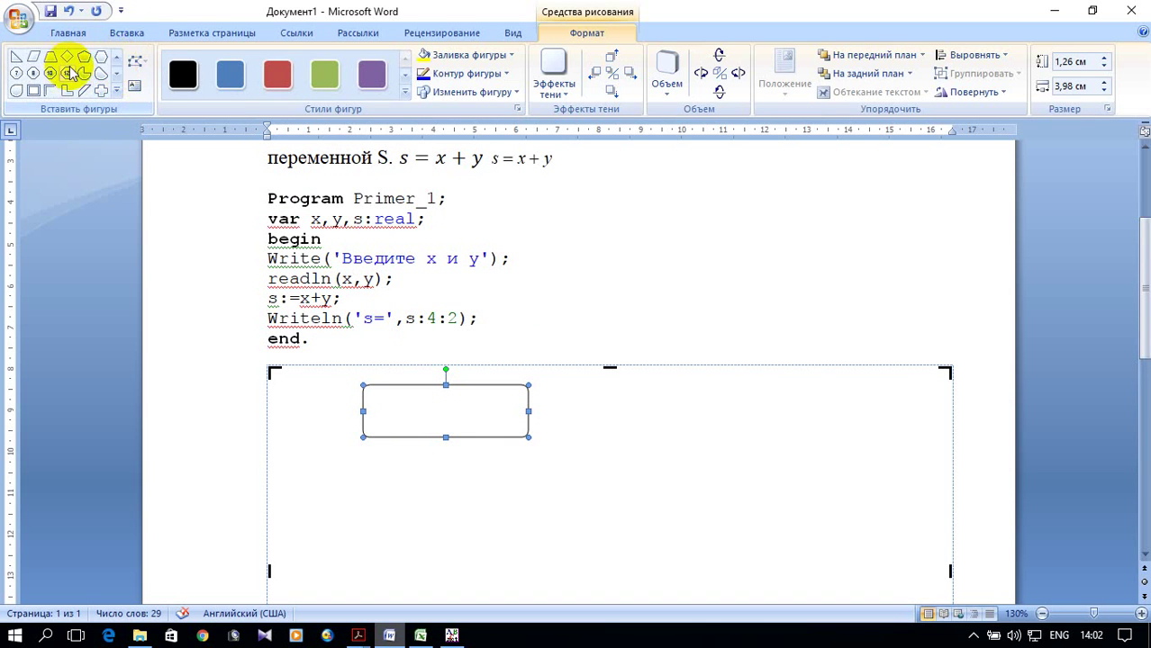
{"action": "left_click", "coordinate": [33, 56]}
{"action": "scroll", "coordinate": [370, 302], "scroll_direction": "down", "scroll_amount": 1}
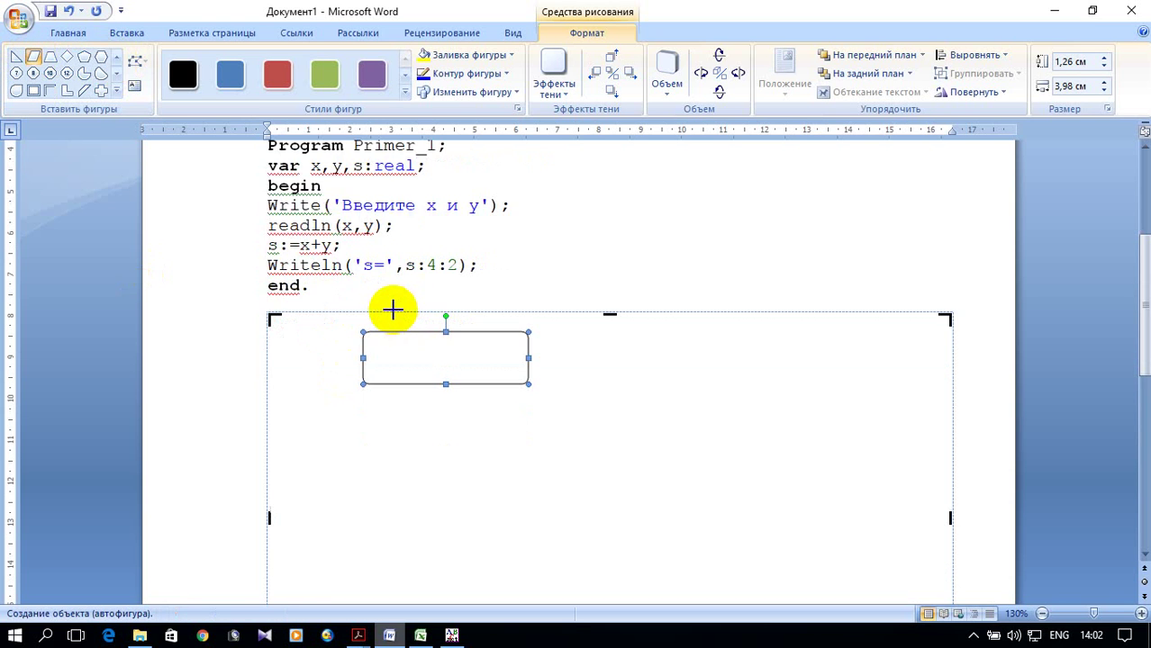
{"action": "scroll", "coordinate": [388, 309], "scroll_direction": "down", "scroll_amount": 3}
{"action": "left_click_drag", "start_coordinate": [362, 246], "coordinate": [532, 315]}
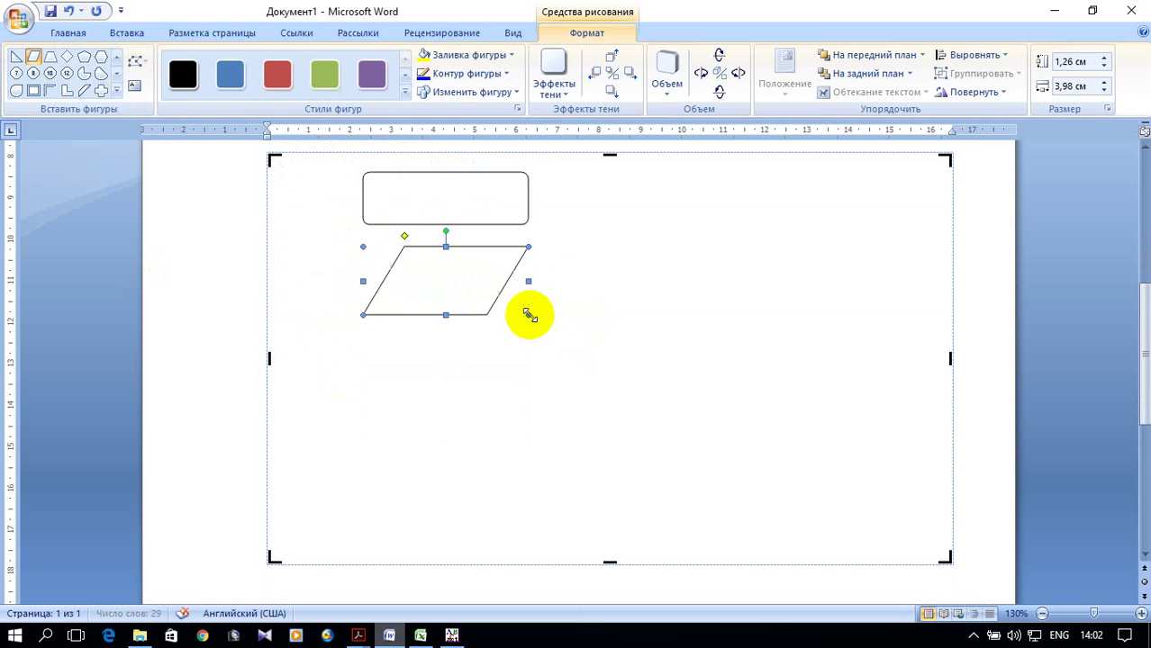
{"action": "scroll", "coordinate": [531, 329], "scroll_direction": "up", "scroll_amount": 3}
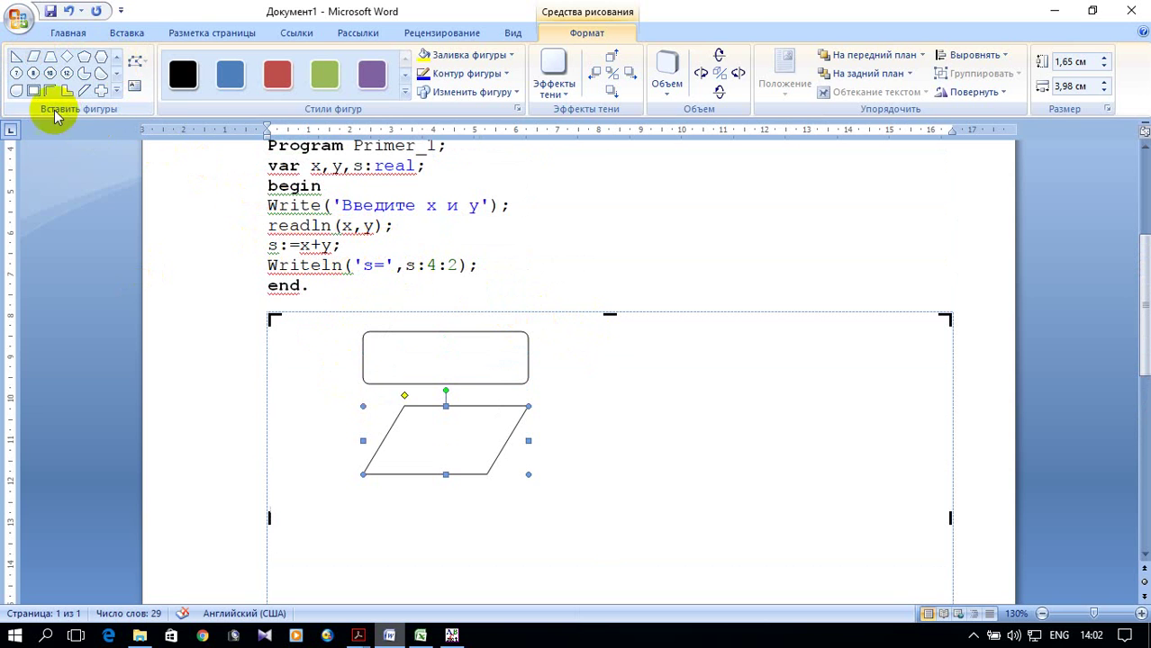
Step: Draw a flowchart process rectangle below the parallelogram
{"action": "left_click", "coordinate": [126, 32]}
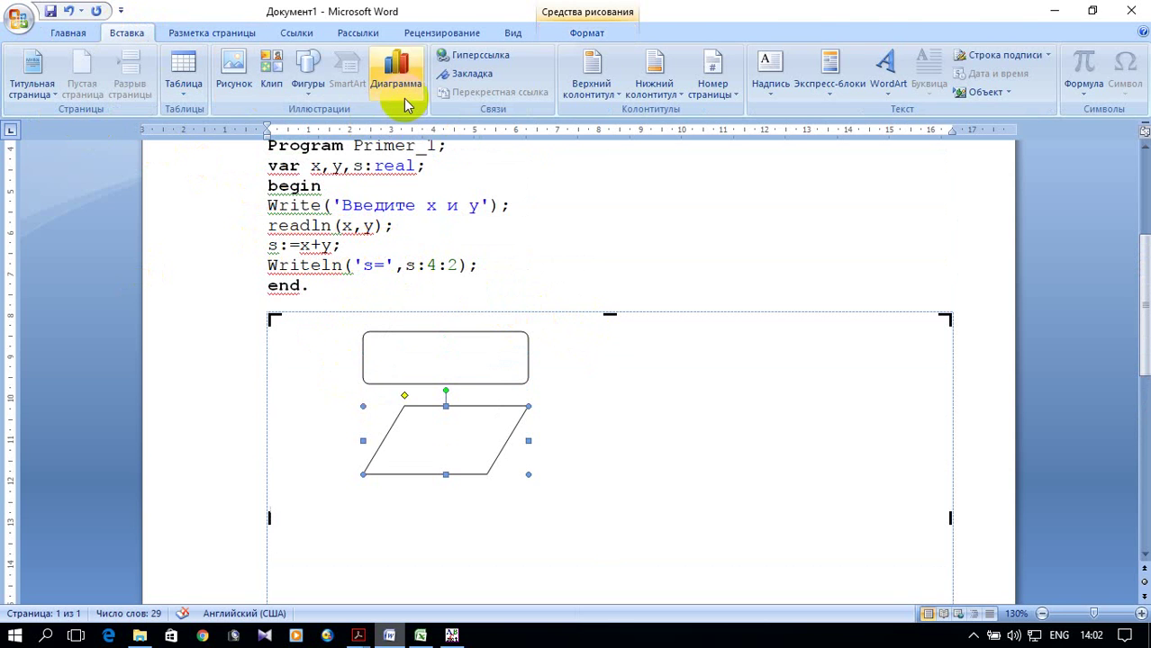
{"action": "left_click", "coordinate": [308, 86]}
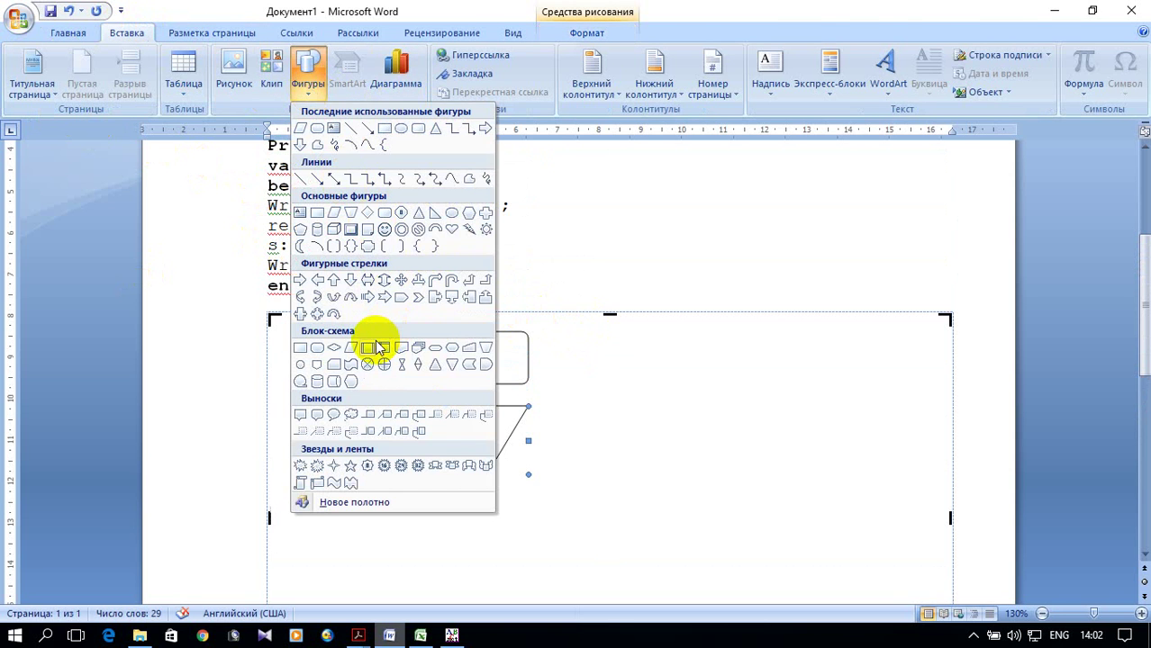
{"action": "left_click", "coordinate": [300, 348]}
{"action": "scroll", "coordinate": [424, 395], "scroll_direction": "down", "scroll_amount": 3}
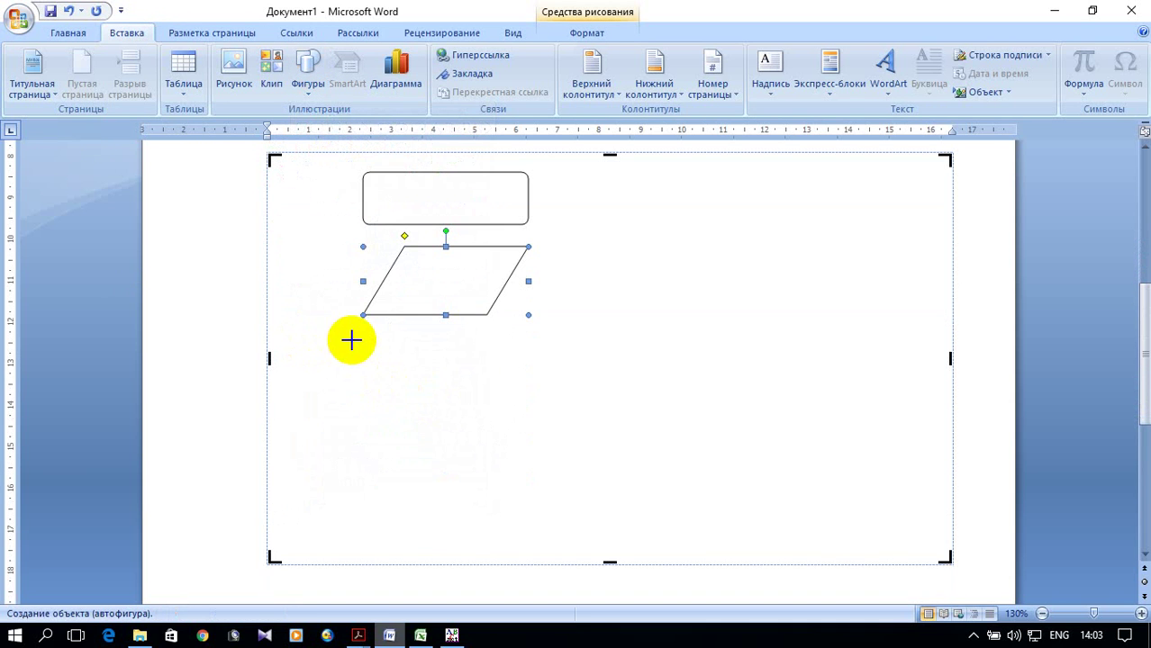
{"action": "key", "text": "Escape"}
{"action": "left_click_drag", "start_coordinate": [351, 340], "coordinate": [536, 396]}
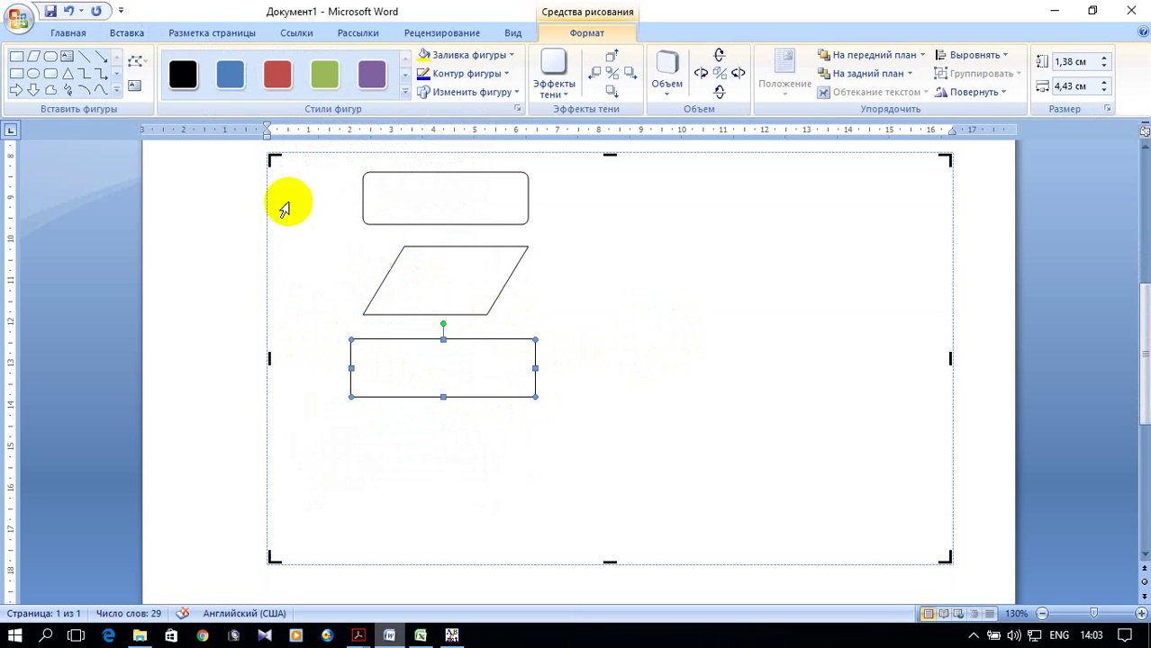
{"action": "scroll", "coordinate": [411, 313], "scroll_direction": "up", "scroll_amount": 3}
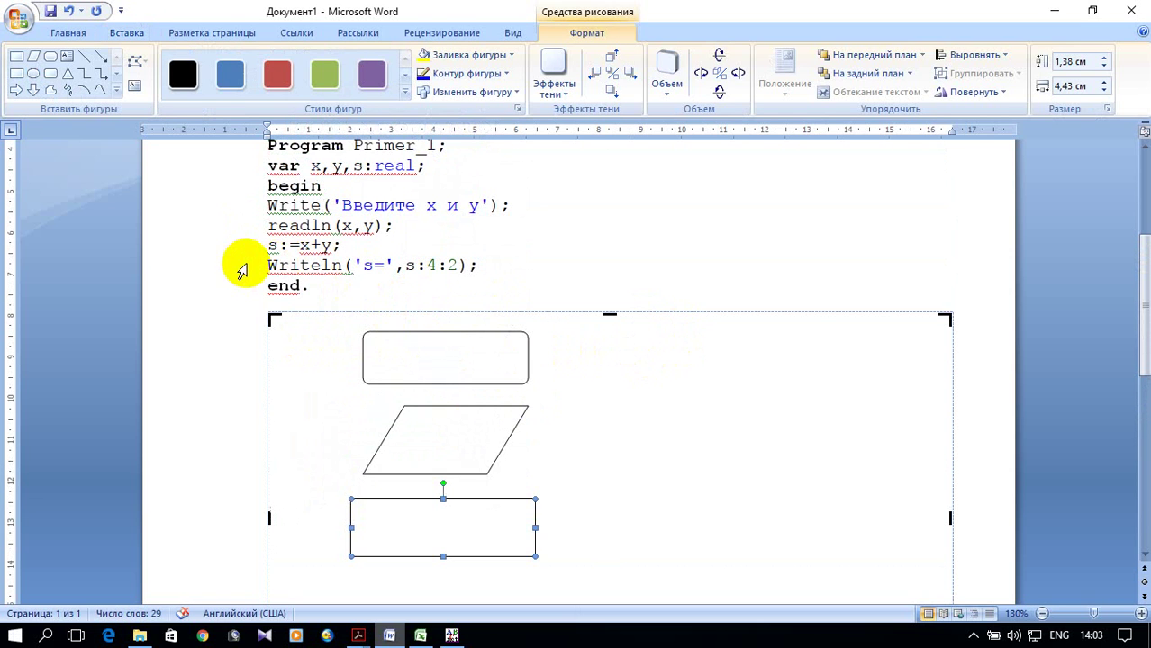
{"action": "scroll", "coordinate": [484, 269], "scroll_direction": "down", "scroll_amount": 2}
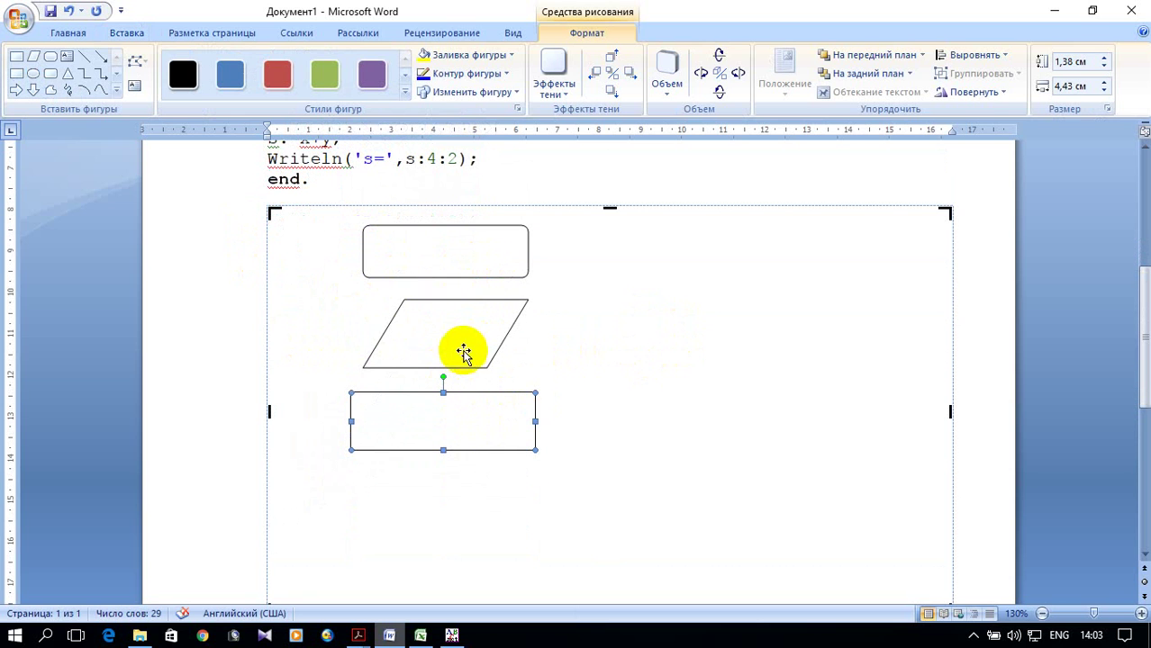
Step: Copy the parallelogram and place the copy below the rectangle
{"action": "left_click", "coordinate": [435, 299]}
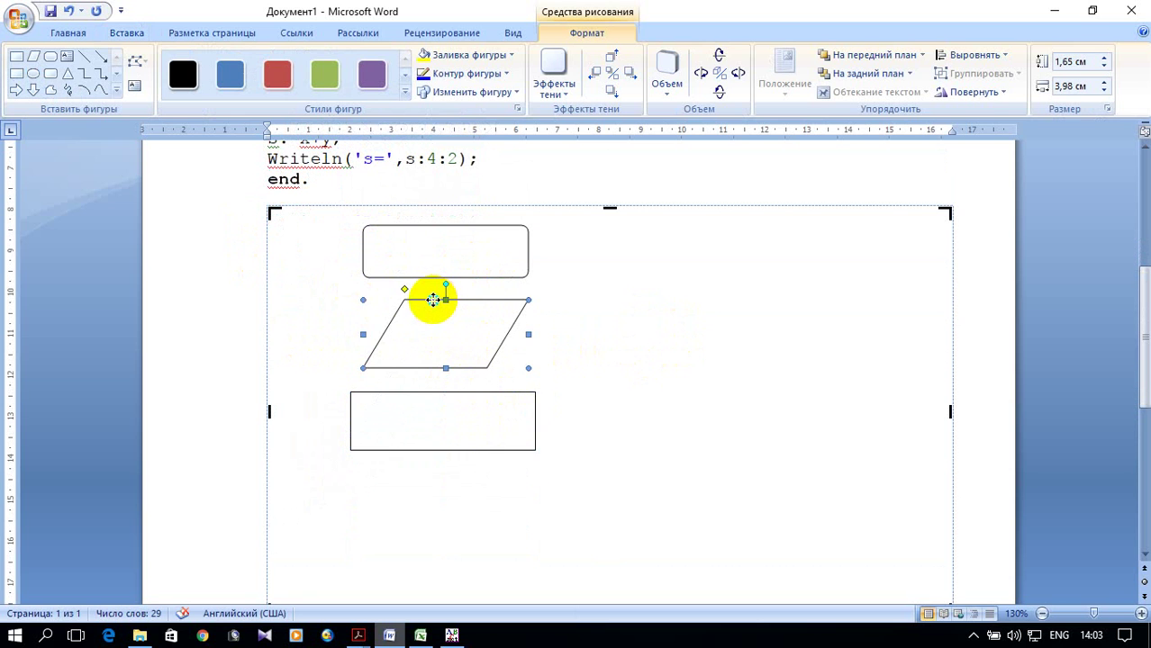
{"action": "right_click", "coordinate": [433, 299]}
{"action": "left_click", "coordinate": [482, 326]}
{"action": "right_click", "coordinate": [604, 277]}
{"action": "left_click", "coordinate": [683, 324]}
{"action": "left_click_drag", "start_coordinate": [495, 351], "coordinate": [465, 497]}
{"action": "scroll", "coordinate": [553, 416], "scroll_direction": "down", "scroll_amount": 2}
{"action": "scroll", "coordinate": [551, 408], "scroll_direction": "up", "scroll_amount": 1}
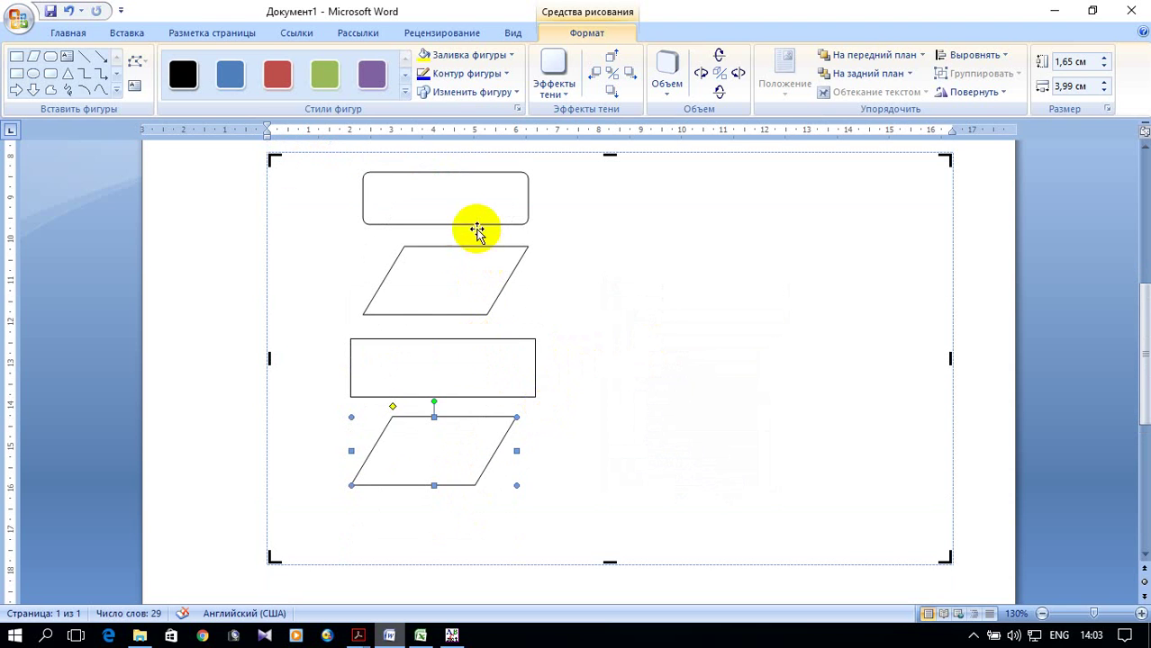
Step: Copy the rounded start block and place the copy at the bottom of the chart
{"action": "left_click", "coordinate": [456, 226]}
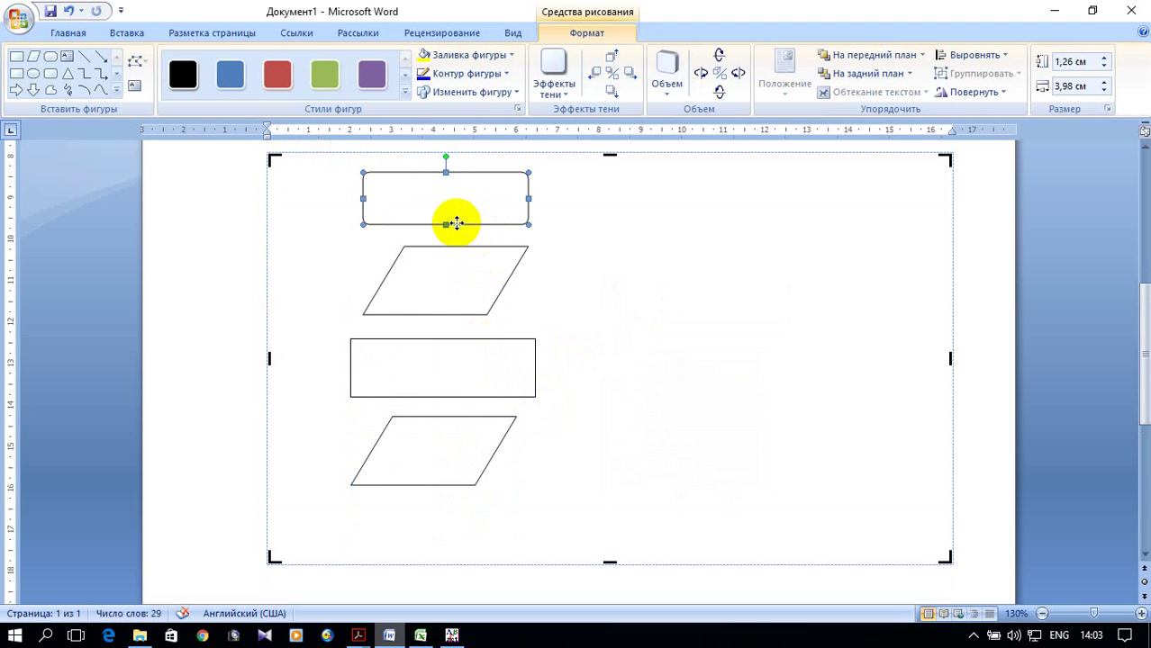
{"action": "right_click", "coordinate": [457, 226]}
{"action": "left_click", "coordinate": [509, 253]}
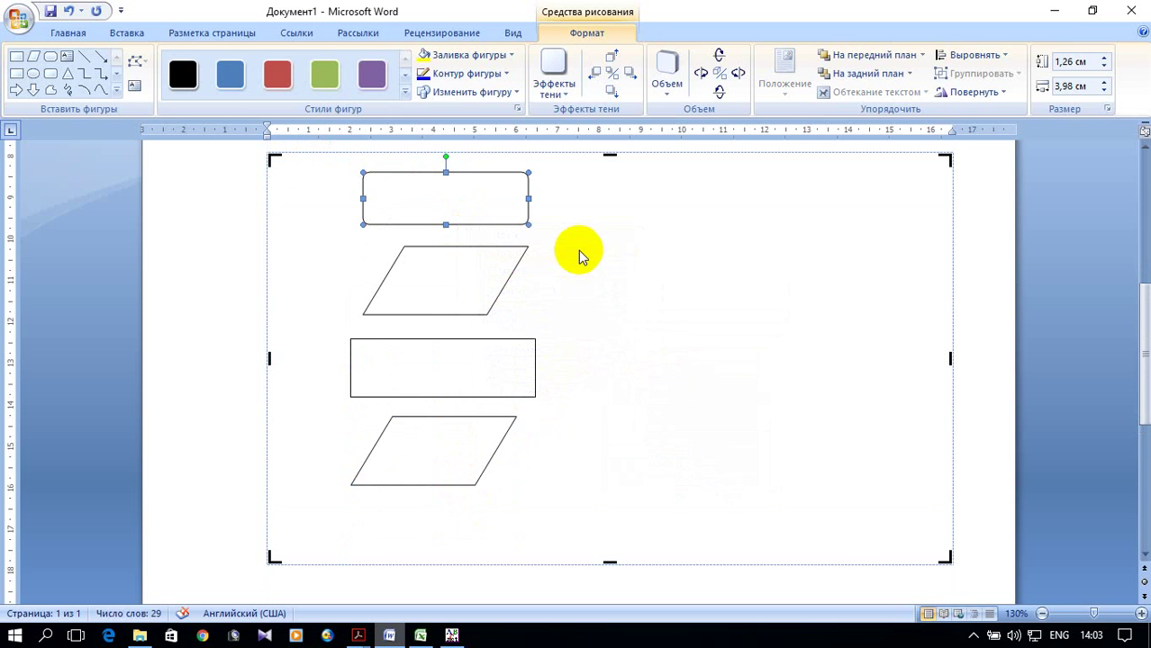
{"action": "right_click", "coordinate": [571, 249]}
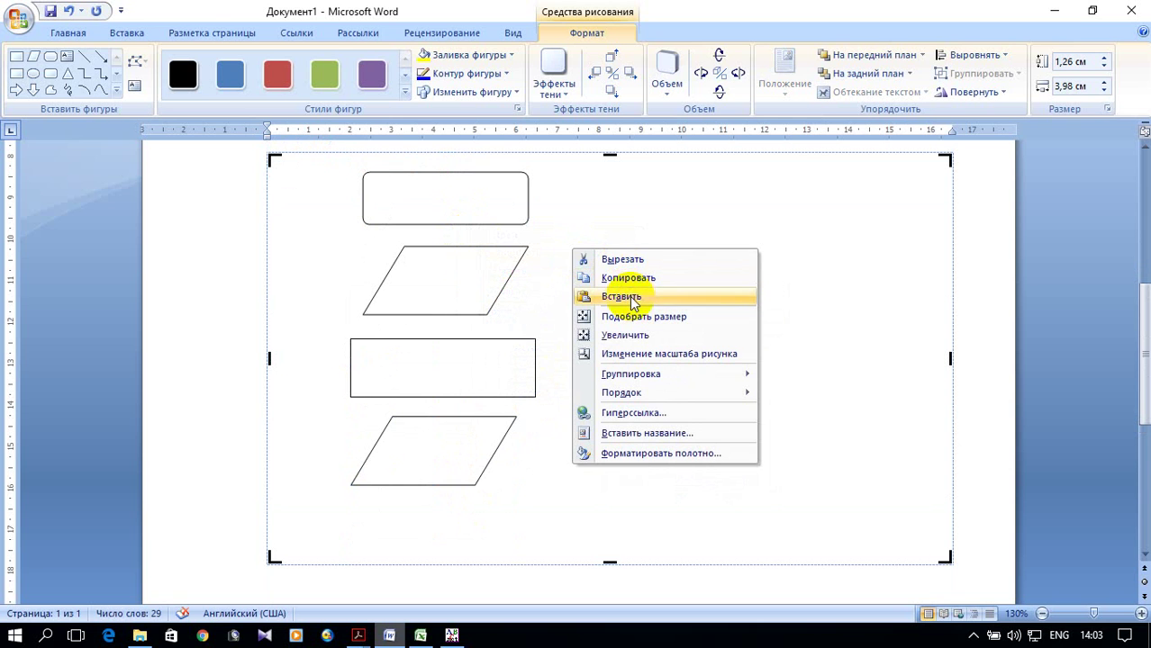
{"action": "left_click", "coordinate": [613, 294]}
{"action": "left_click_drag", "start_coordinate": [507, 226], "coordinate": [443, 533]}
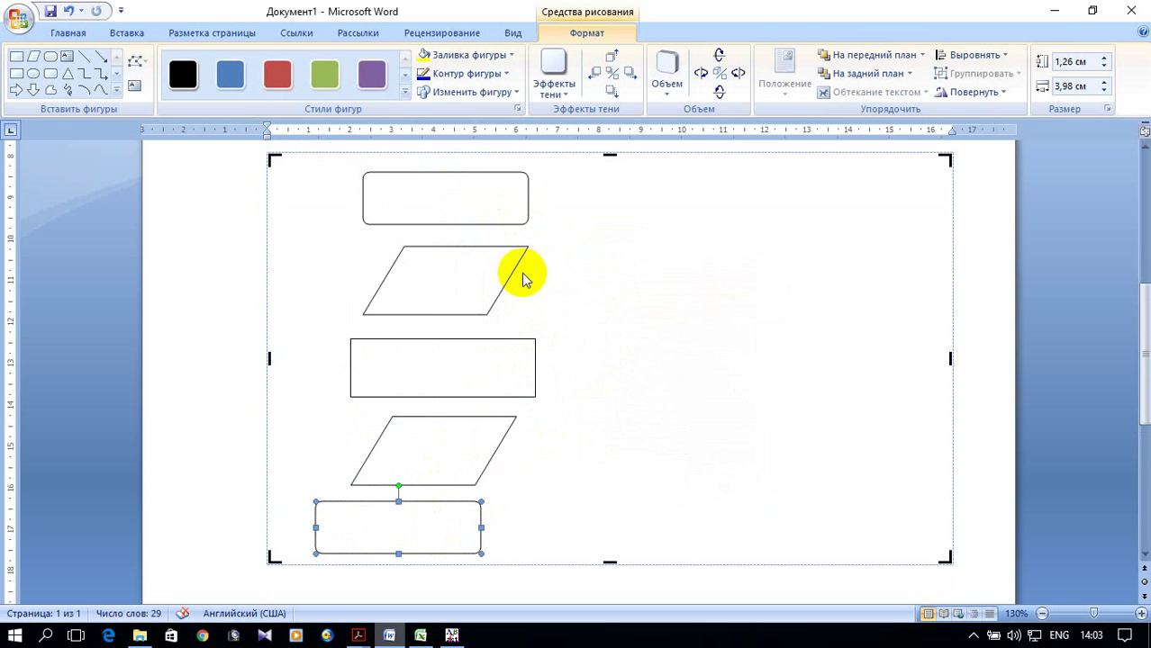
Step: Connect the five blocks top-to-bottom with four downward arrows
{"action": "left_click", "coordinate": [97, 60]}
{"action": "scroll", "coordinate": [552, 278], "scroll_direction": "up", "scroll_amount": 2}
{"action": "scroll", "coordinate": [548, 279], "scroll_direction": "down", "scroll_amount": 1}
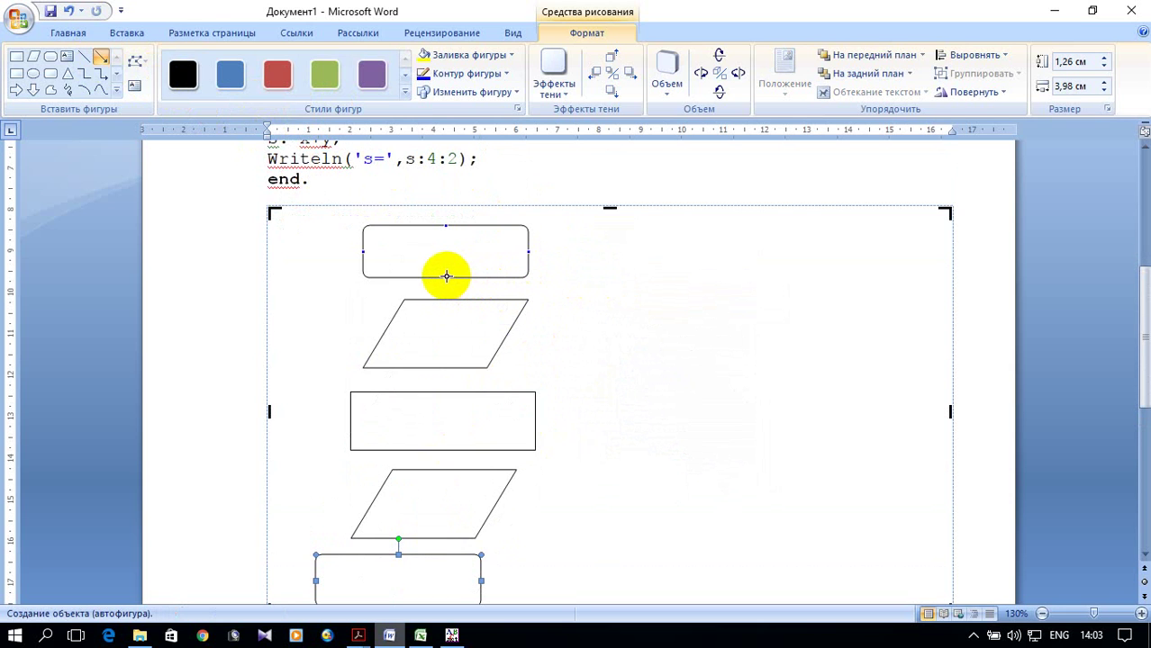
{"action": "left_click_drag", "start_coordinate": [447, 277], "coordinate": [463, 301]}
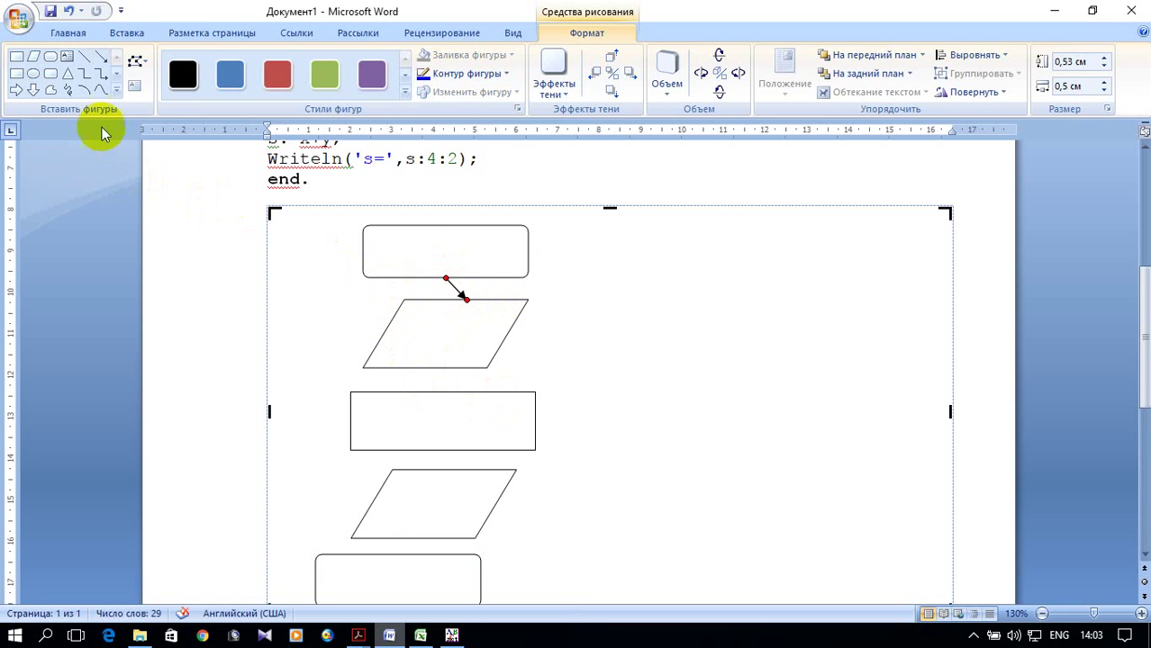
{"action": "left_click", "coordinate": [100, 59]}
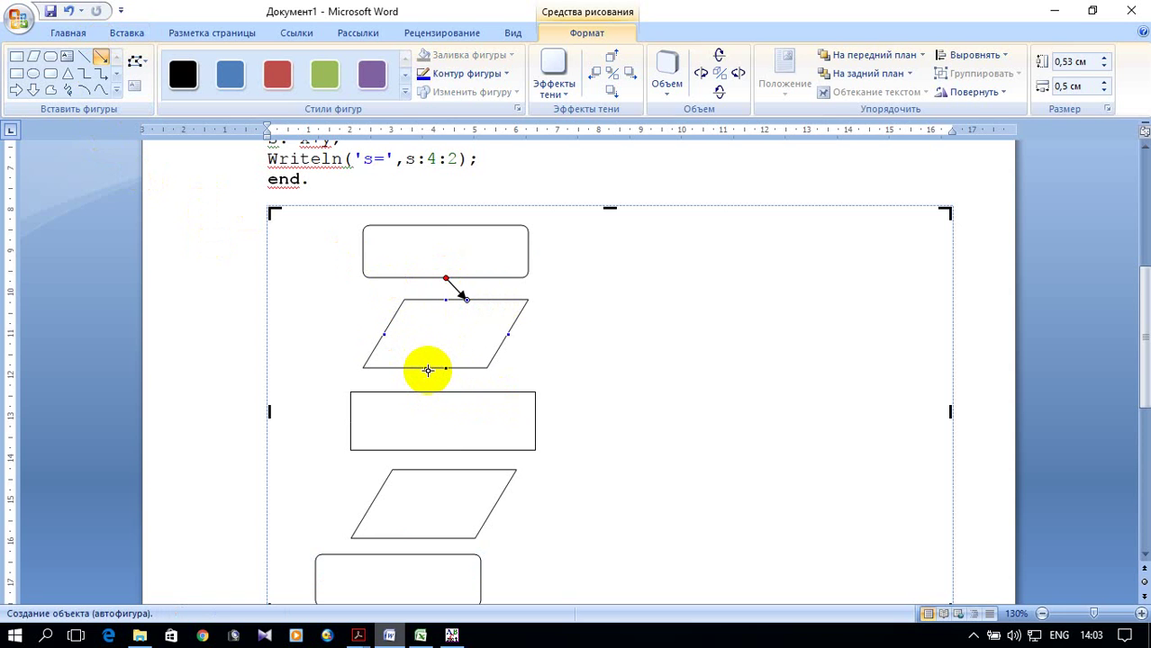
{"action": "left_click_drag", "start_coordinate": [428, 370], "coordinate": [459, 390]}
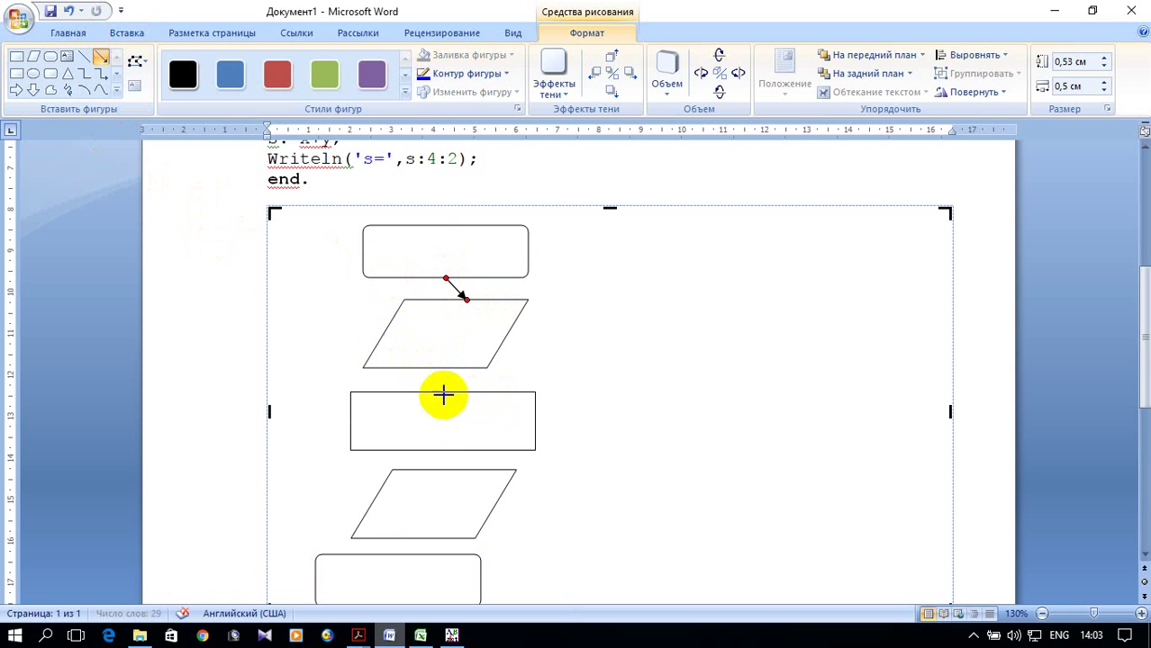
{"action": "left_click_drag", "start_coordinate": [449, 394], "coordinate": [443, 393]}
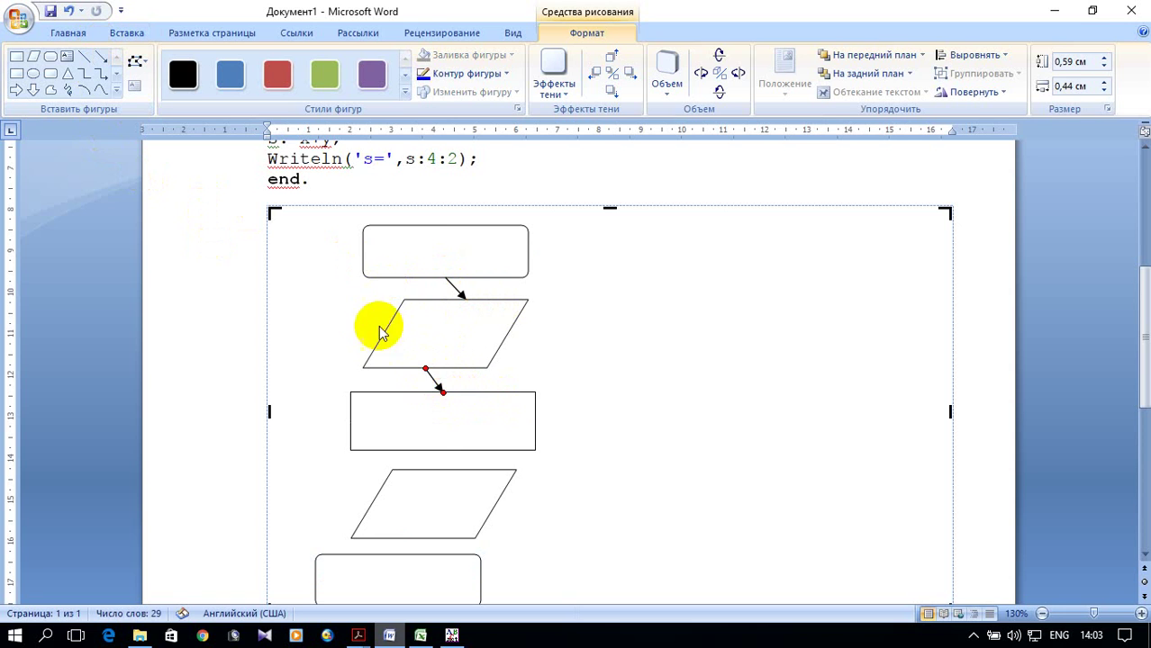
{"action": "left_click", "coordinate": [101, 56]}
{"action": "scroll", "coordinate": [567, 342], "scroll_direction": "down", "scroll_amount": 2}
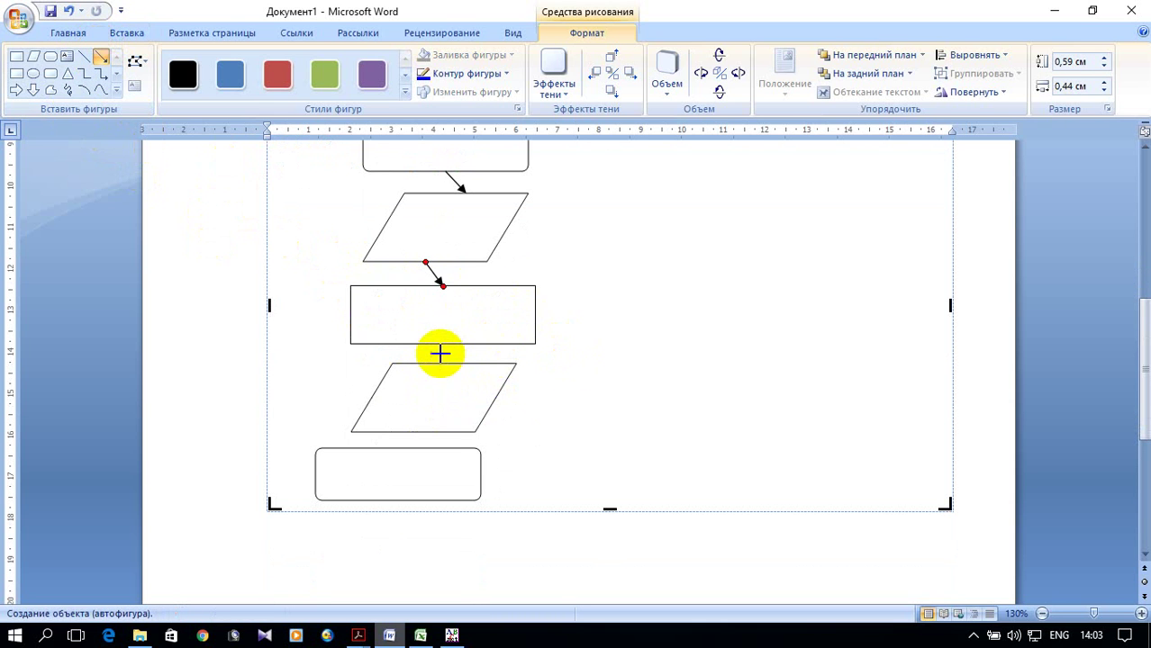
{"action": "mouse_move", "coordinate": [442, 345]}
{"action": "left_mouse_down"}
{"action": "mouse_move", "coordinate": [463, 365]}
{"action": "mouse_move", "coordinate": [454, 364]}
{"action": "left_mouse_up"}
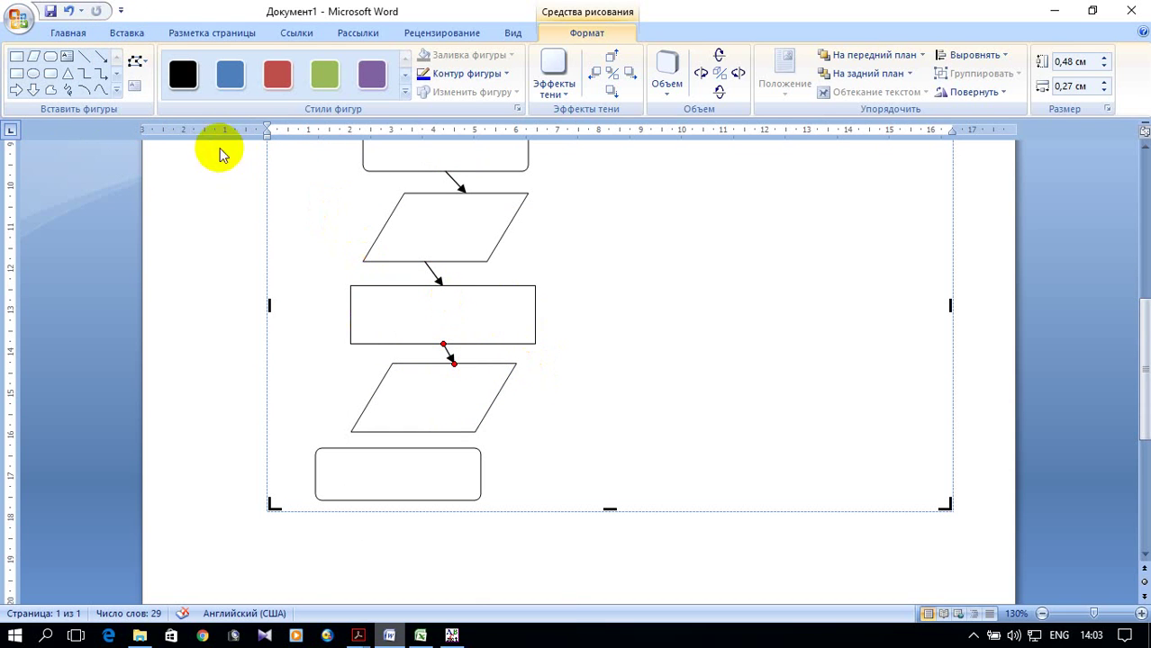
{"action": "left_click", "coordinate": [98, 62]}
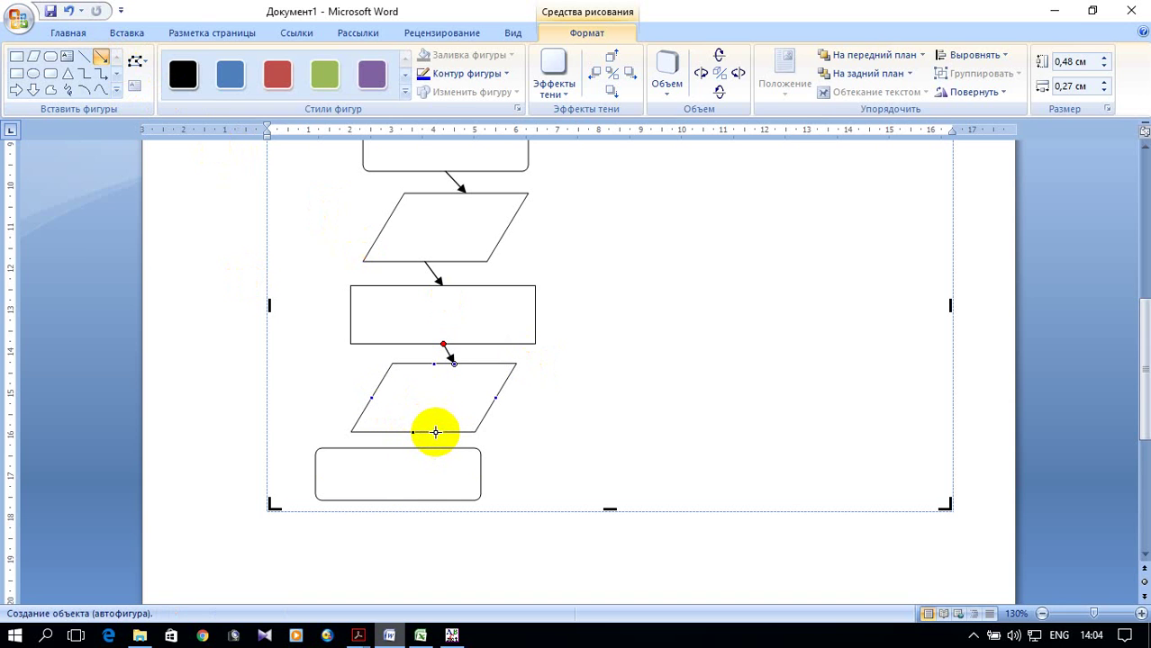
{"action": "left_click_drag", "start_coordinate": [435, 432], "coordinate": [399, 448]}
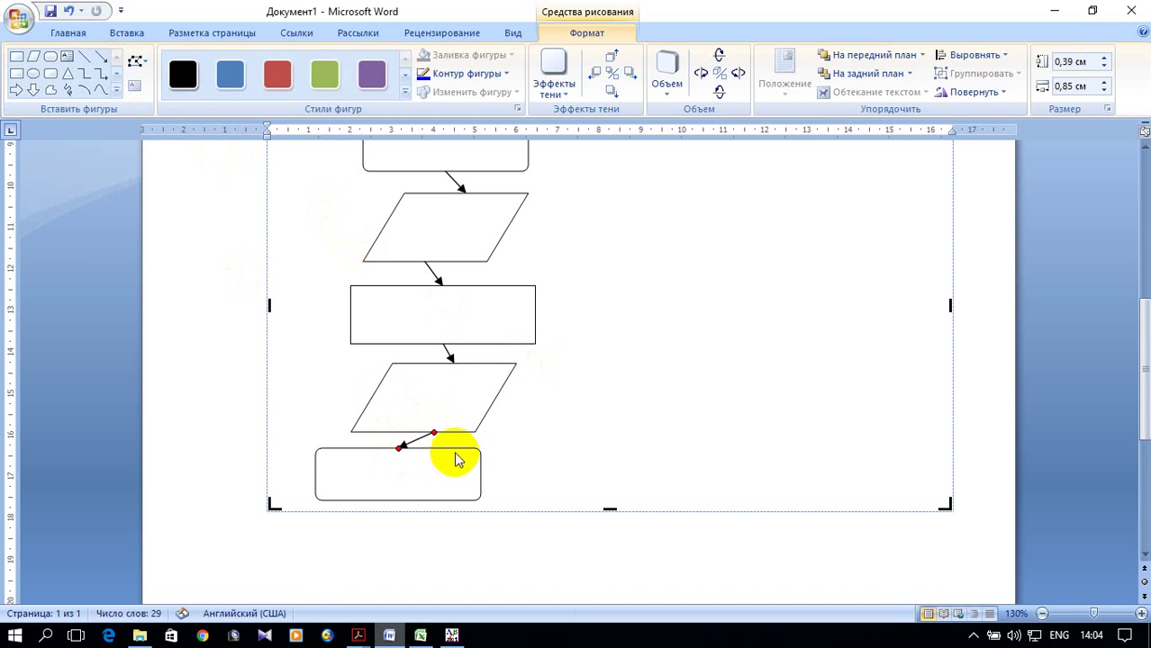
{"action": "scroll", "coordinate": [455, 460], "scroll_direction": "up", "scroll_amount": 2}
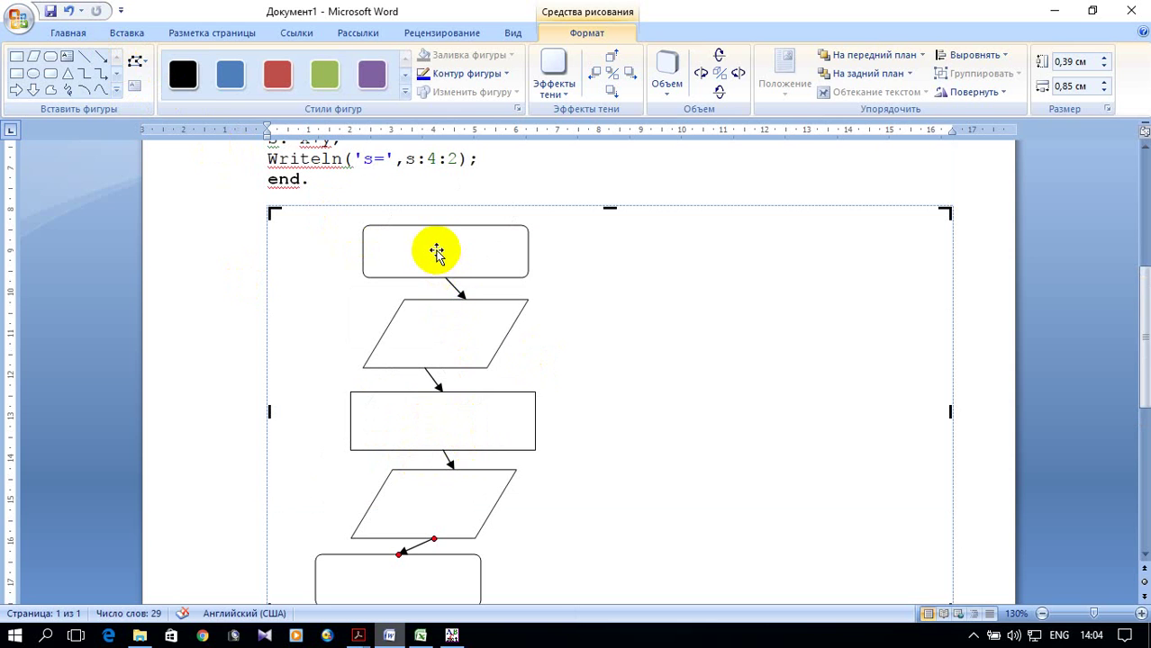
{"action": "right_click", "coordinate": [437, 255]}
Step: Label the top rounded start block 'начало'
{"action": "left_click", "coordinate": [533, 318]}
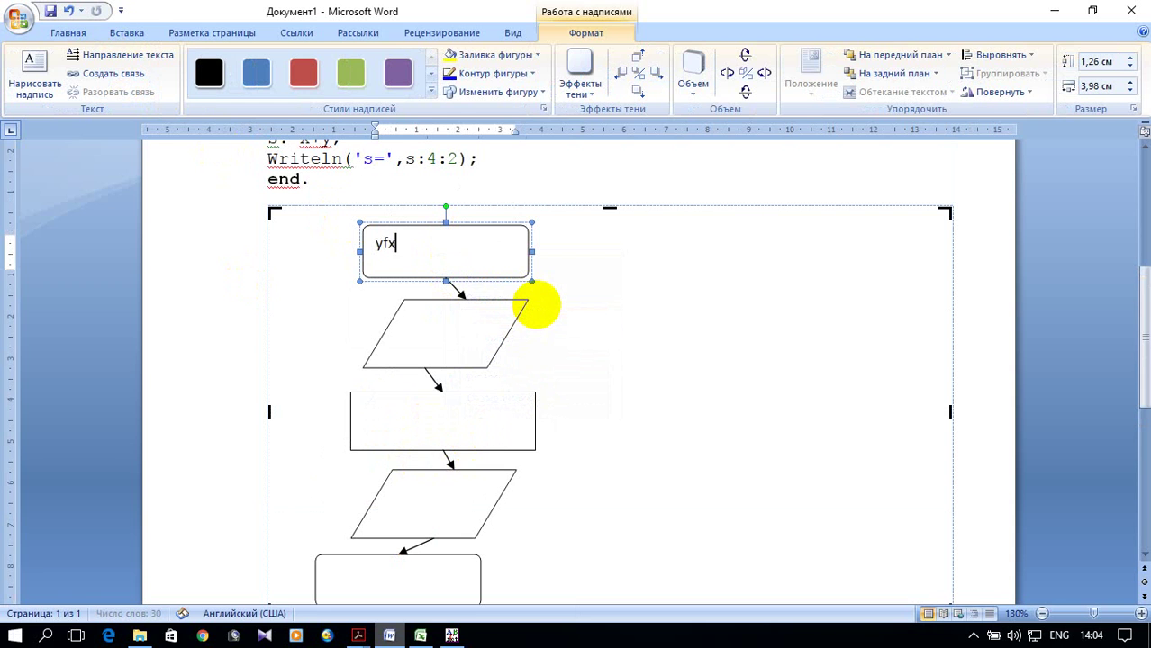
{"action": "key", "text": "alt+shift"}
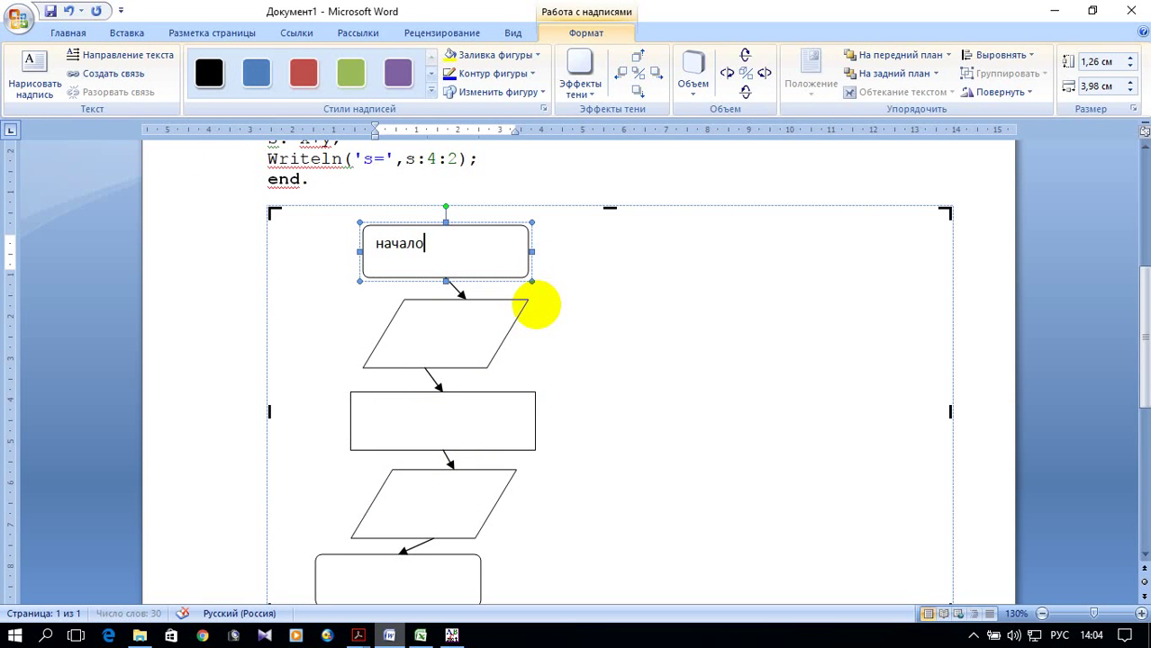
{"action": "scroll", "coordinate": [1022, 244], "scroll_direction": "up", "scroll_amount": 3}
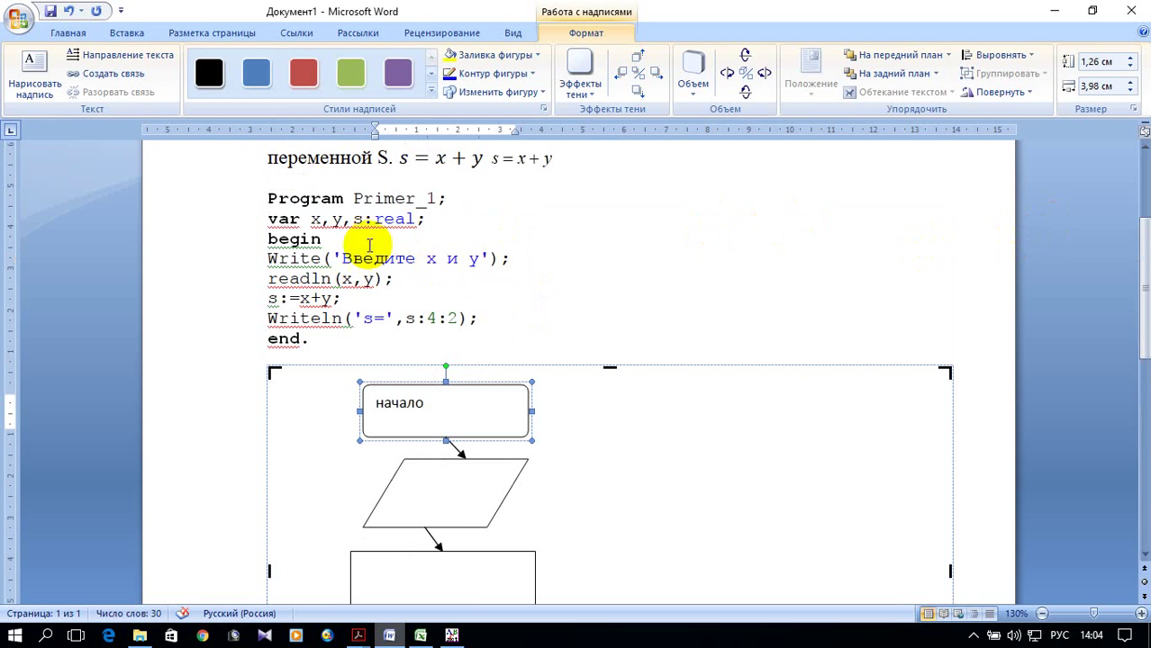
{"action": "scroll", "coordinate": [306, 268], "scroll_direction": "down", "scroll_amount": 3}
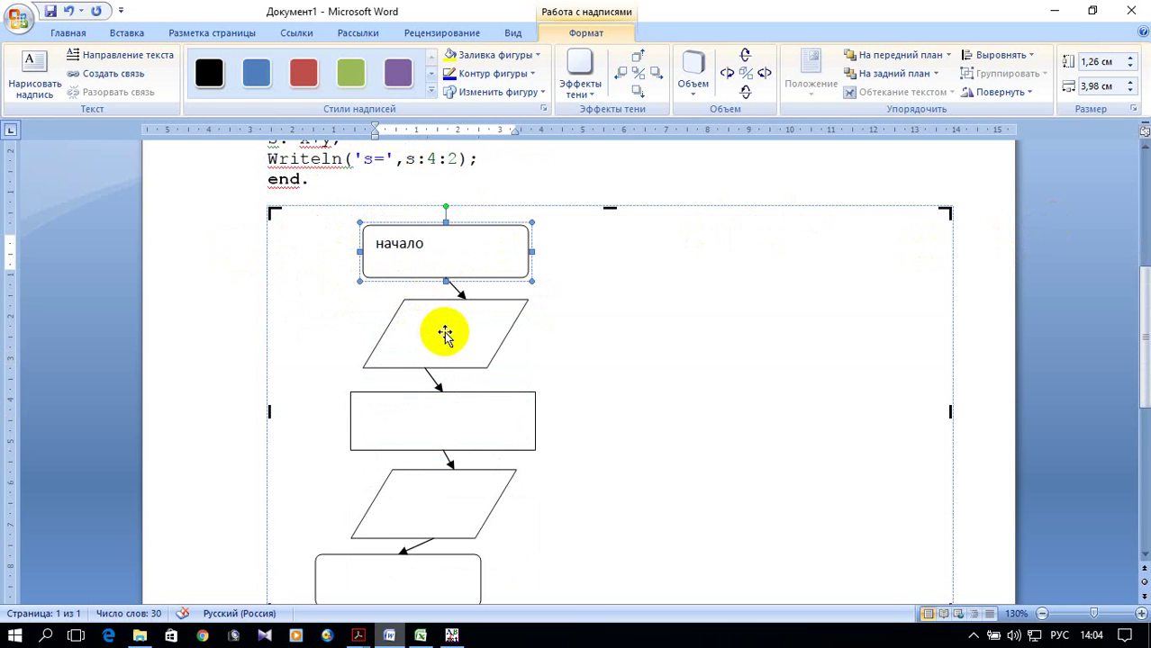
Step: Complete the first parallelogram's label so it reads 'x,y'
{"action": "left_click", "coordinate": [445, 335]}
{"action": "right_click", "coordinate": [446, 335]}
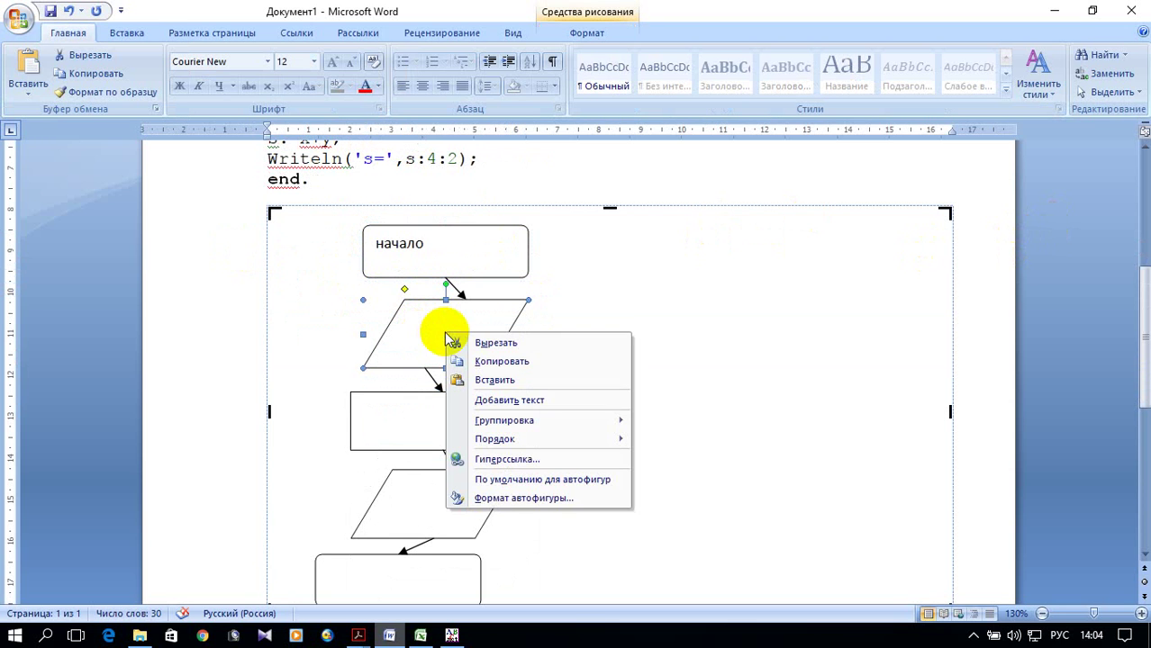
{"action": "left_click", "coordinate": [523, 402]}
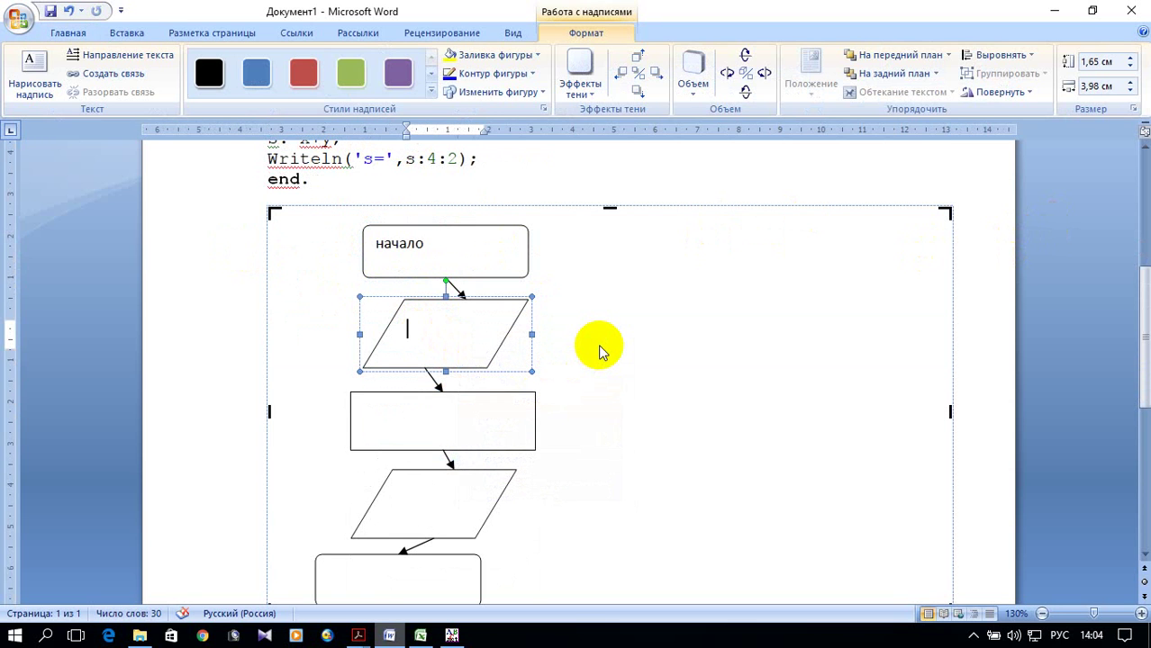
{"action": "key", "text": "alt+shift"}
{"action": "type", "text": "x,"}
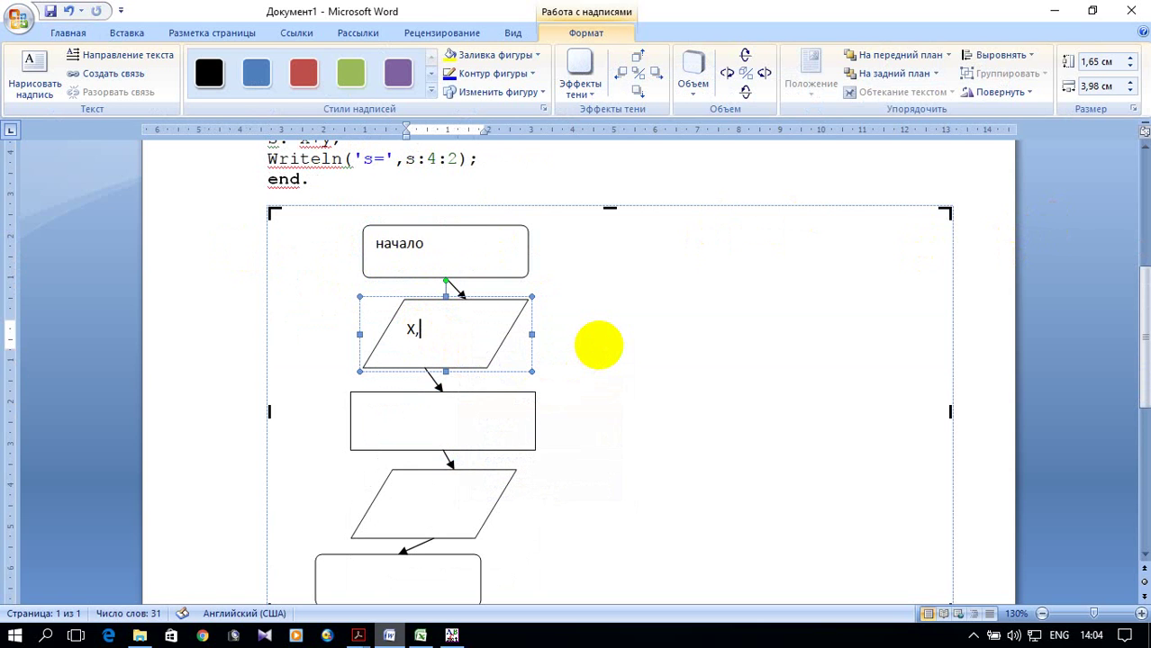
{"action": "type", "text": "y"}
{"action": "scroll", "coordinate": [613, 374], "scroll_direction": "down", "scroll_amount": 1}
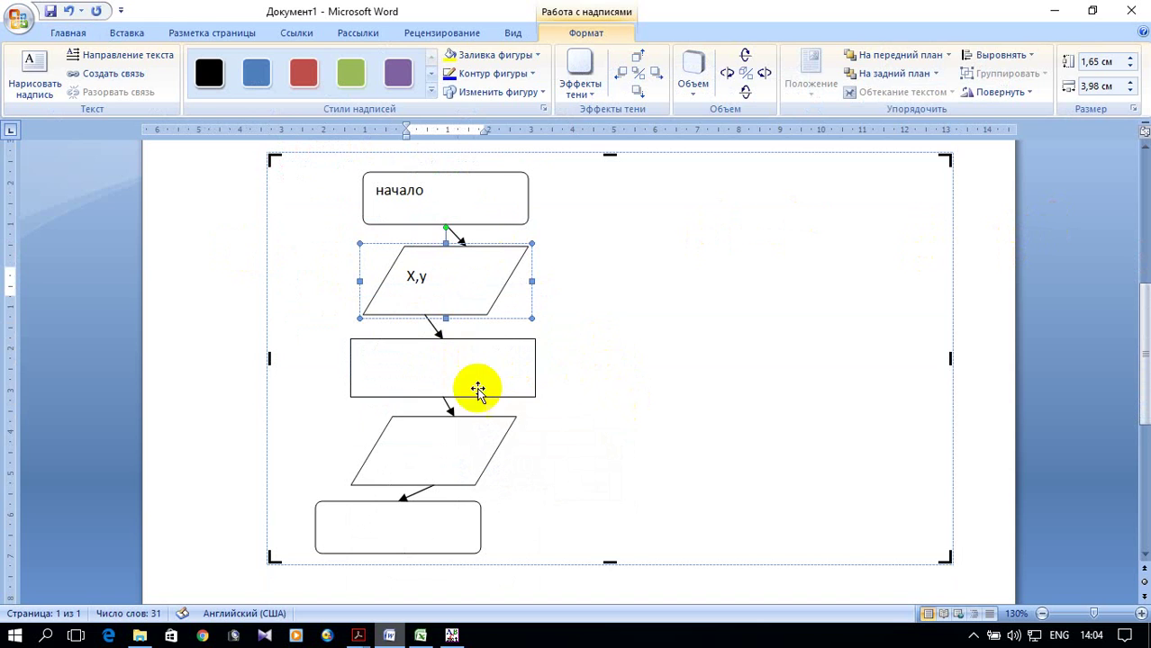
{"action": "left_click", "coordinate": [445, 379]}
{"action": "scroll", "coordinate": [445, 378], "scroll_direction": "up", "scroll_amount": 2}
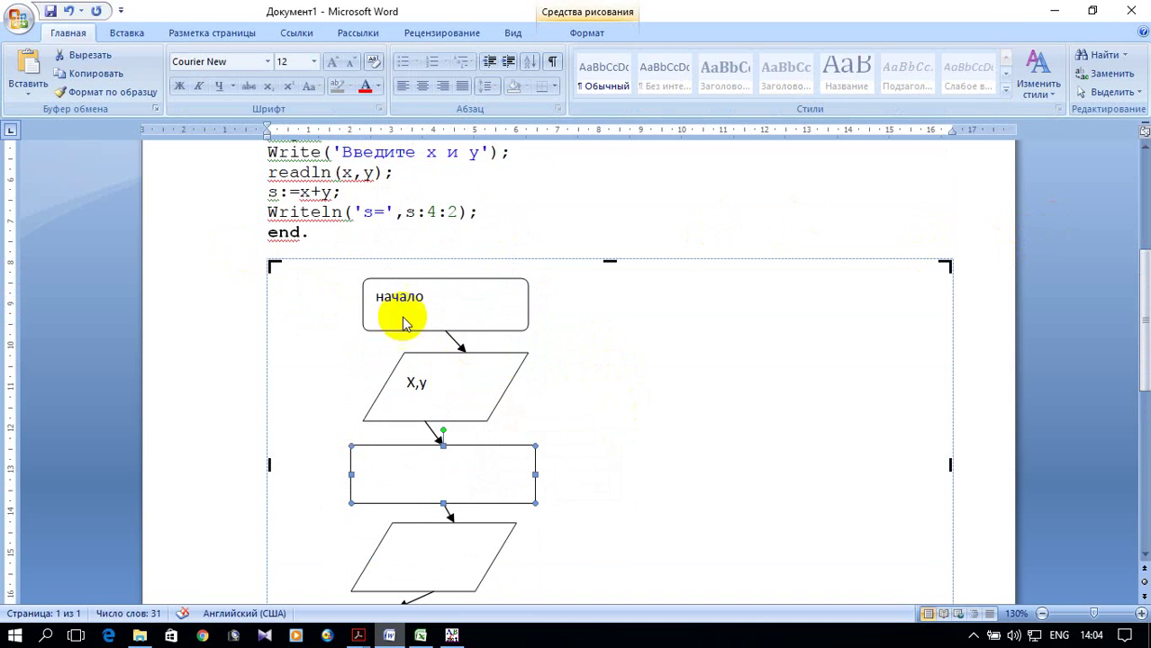
Step: Copy 's:=x+y' from the Pascal program code
{"action": "left_click", "coordinate": [324, 192]}
{"action": "left_click_drag", "start_coordinate": [324, 192], "coordinate": [270, 197]}
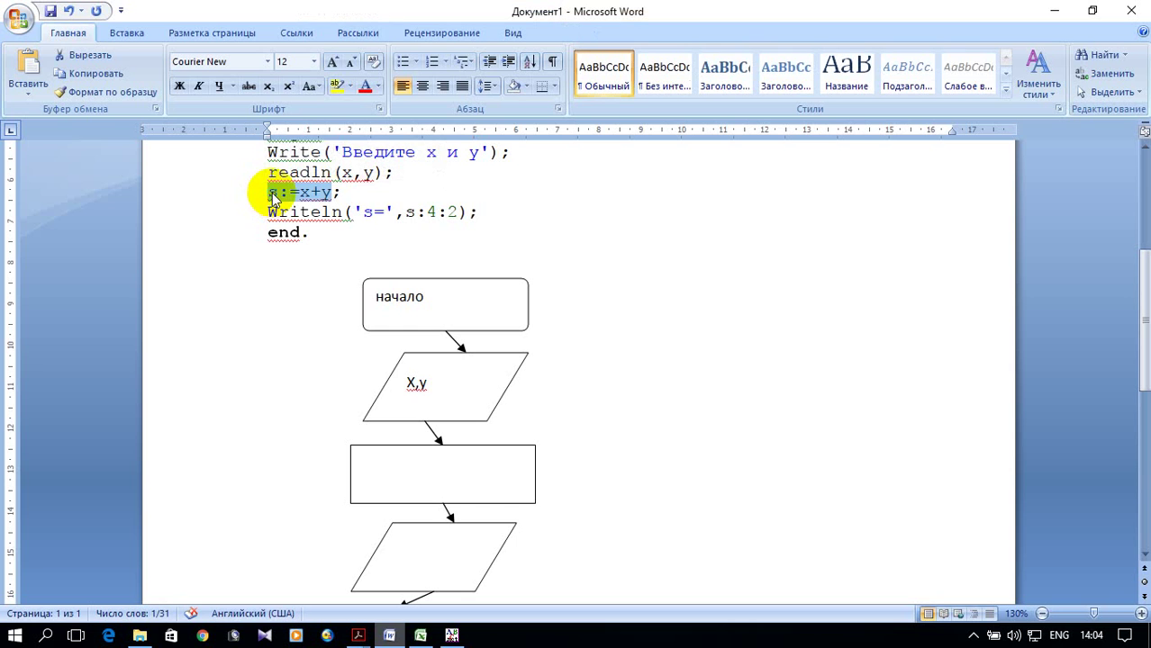
{"action": "right_click", "coordinate": [274, 193]}
{"action": "left_click", "coordinate": [314, 221]}
{"action": "scroll", "coordinate": [405, 246], "scroll_direction": "down", "scroll_amount": 3}
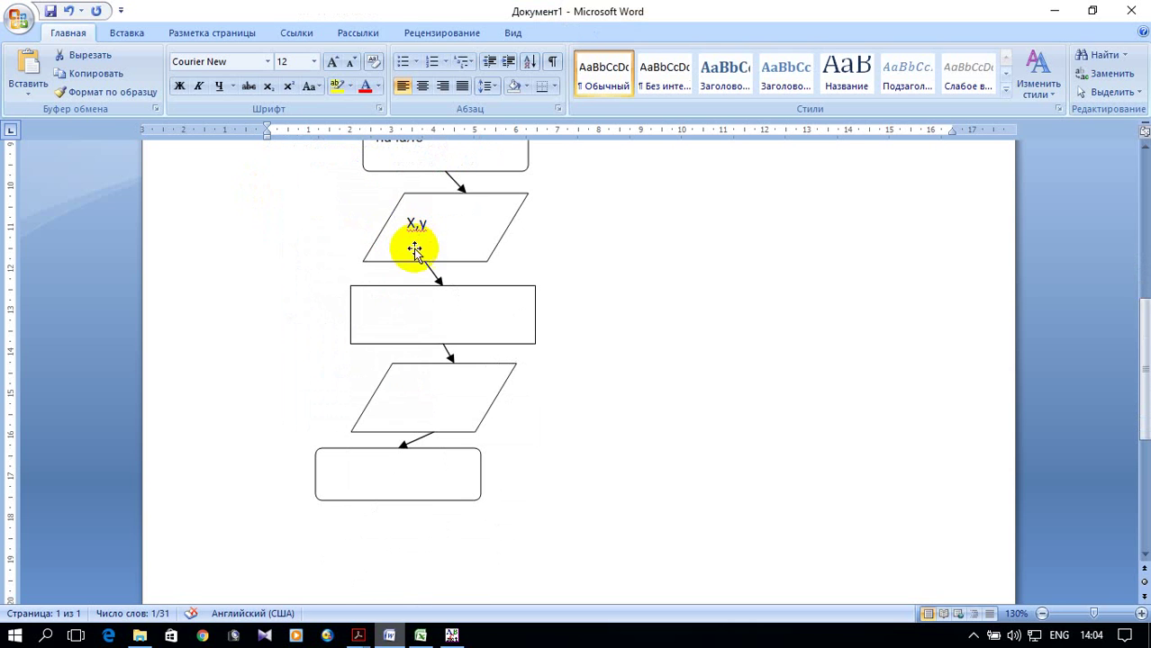
Step: Paste 's:=x+y' as the process rectangle's text, undoing a misplaced paste first
{"action": "left_click", "coordinate": [392, 314]}
{"action": "right_click", "coordinate": [398, 322]}
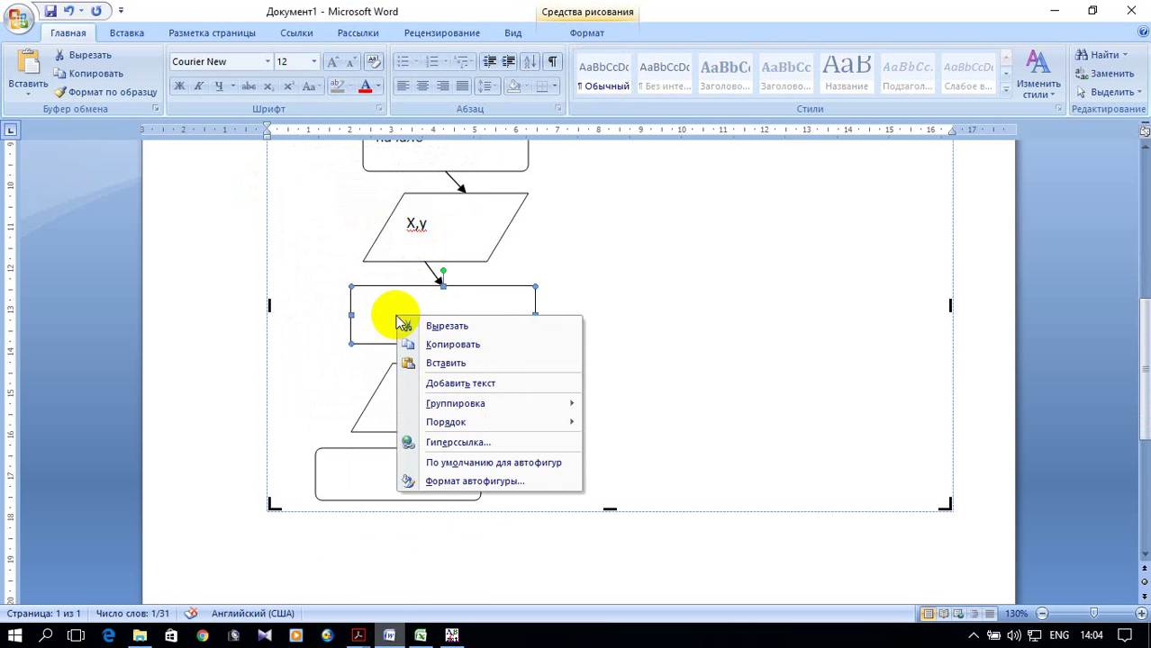
{"action": "left_click", "coordinate": [457, 362]}
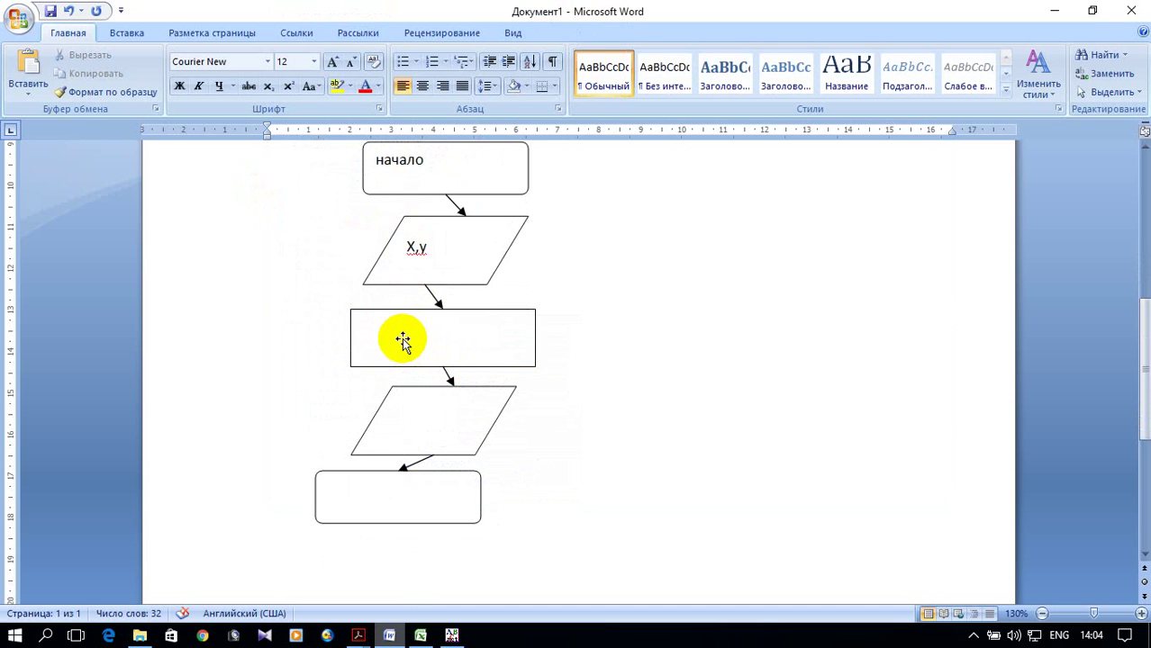
{"action": "scroll", "coordinate": [399, 317], "scroll_direction": "up", "scroll_amount": 1}
{"action": "scroll", "coordinate": [399, 322], "scroll_direction": "up", "scroll_amount": 3}
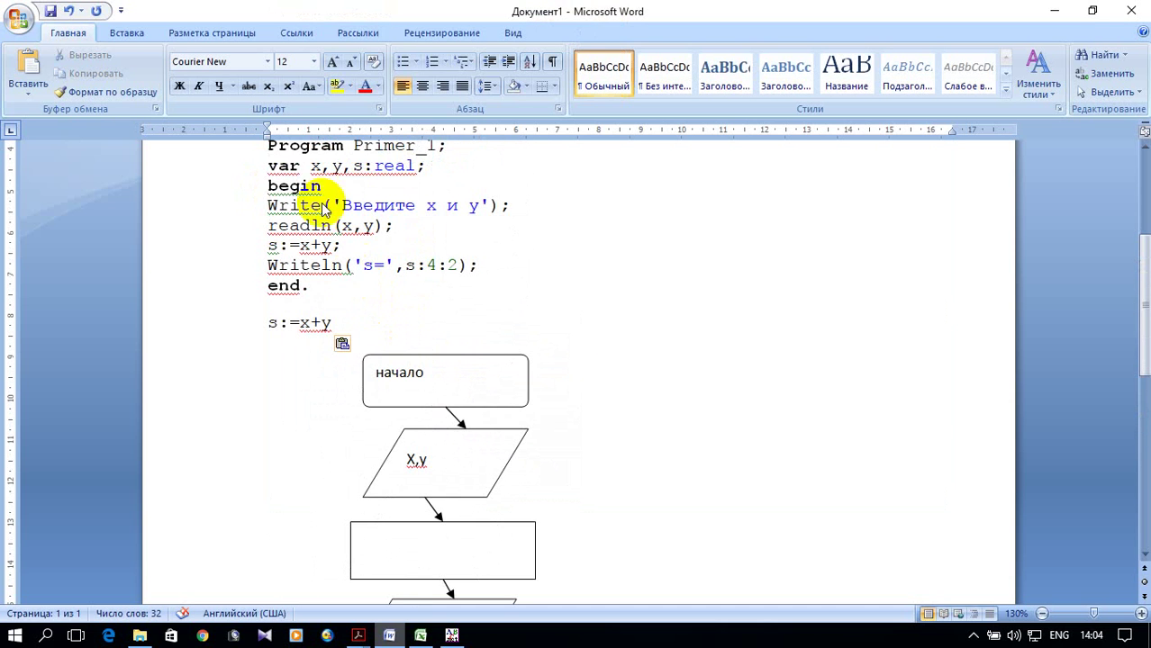
{"action": "left_click", "coordinate": [68, 11]}
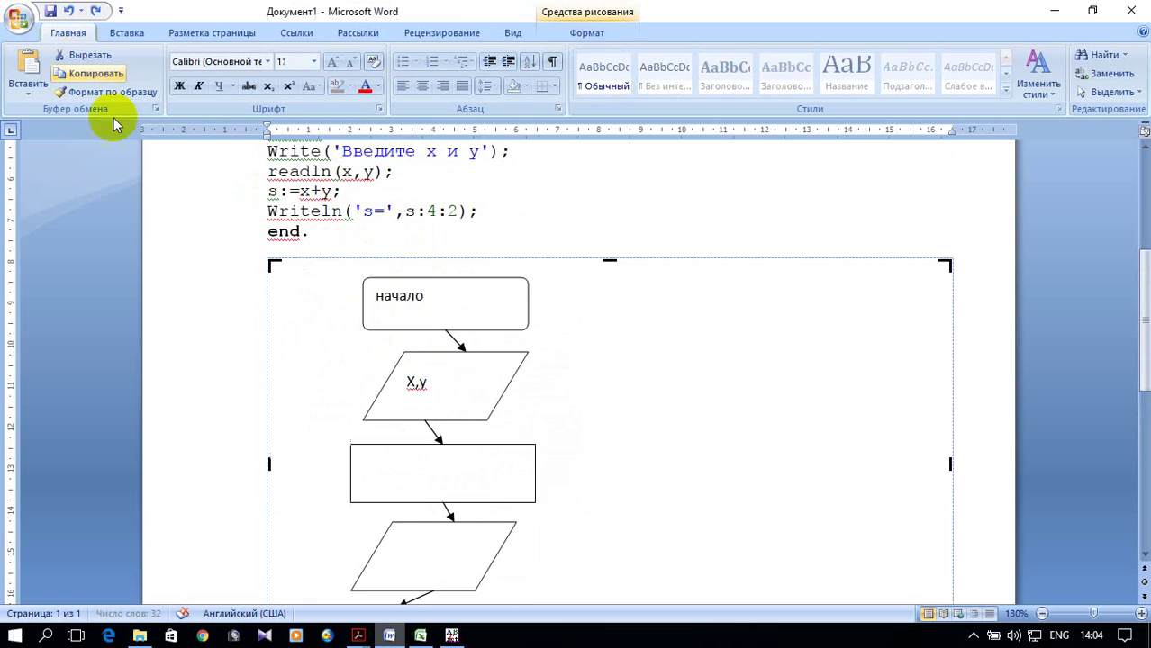
{"action": "scroll", "coordinate": [439, 421], "scroll_direction": "down", "scroll_amount": 4}
{"action": "right_click", "coordinate": [420, 308]}
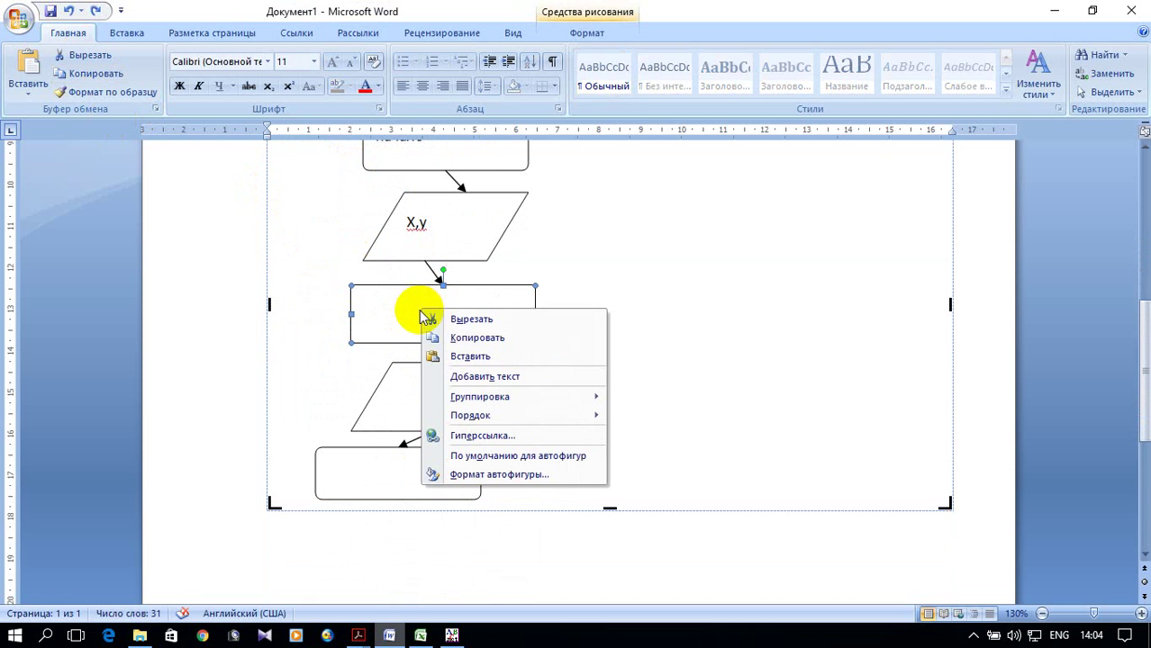
{"action": "left_click", "coordinate": [518, 378]}
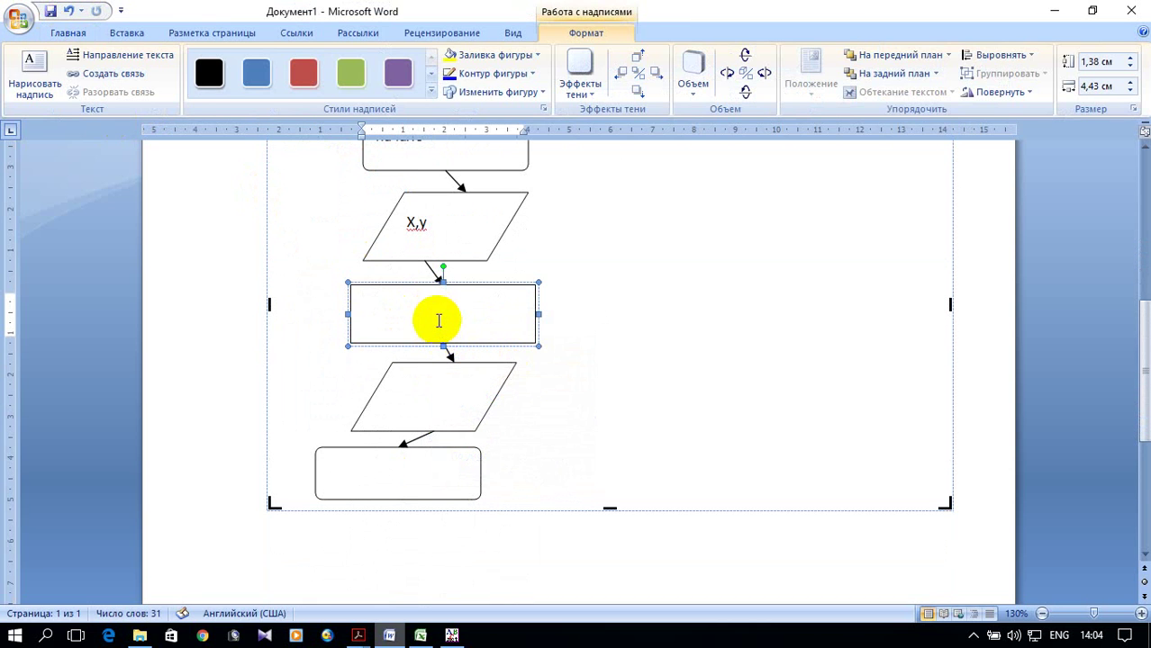
{"action": "right_click", "coordinate": [441, 317]}
{"action": "left_click", "coordinate": [486, 366]}
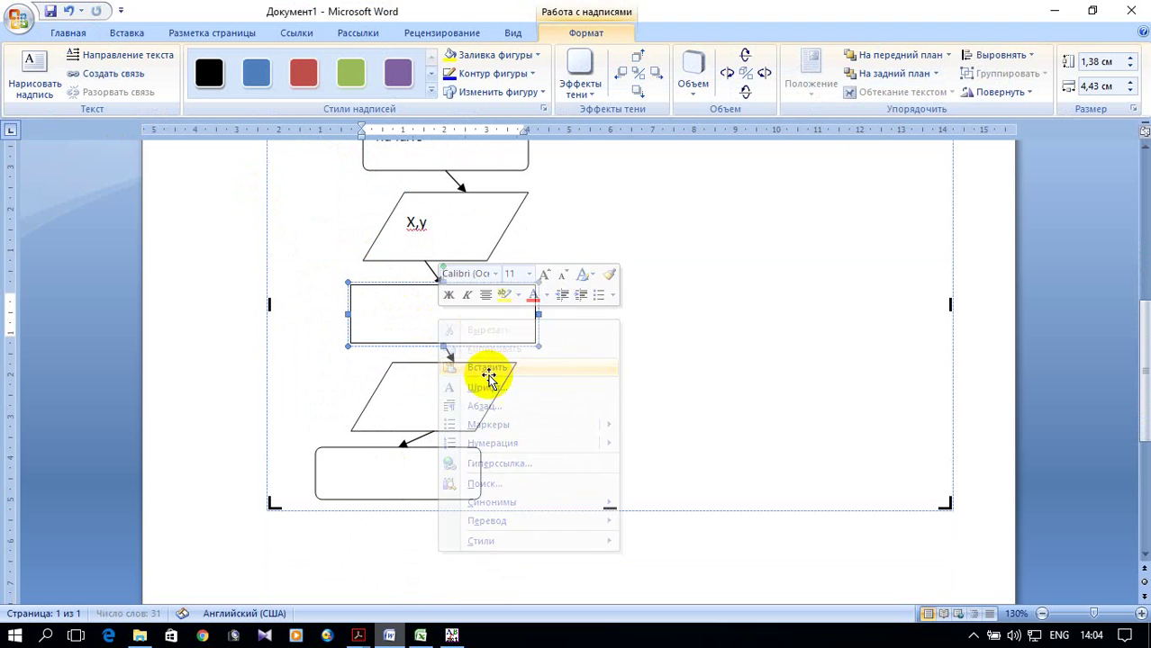
Step: Label the lower output parallelogram 's' using the English layout
{"action": "left_click", "coordinate": [442, 403]}
{"action": "right_click", "coordinate": [442, 402]}
{"action": "left_click", "coordinate": [523, 470]}
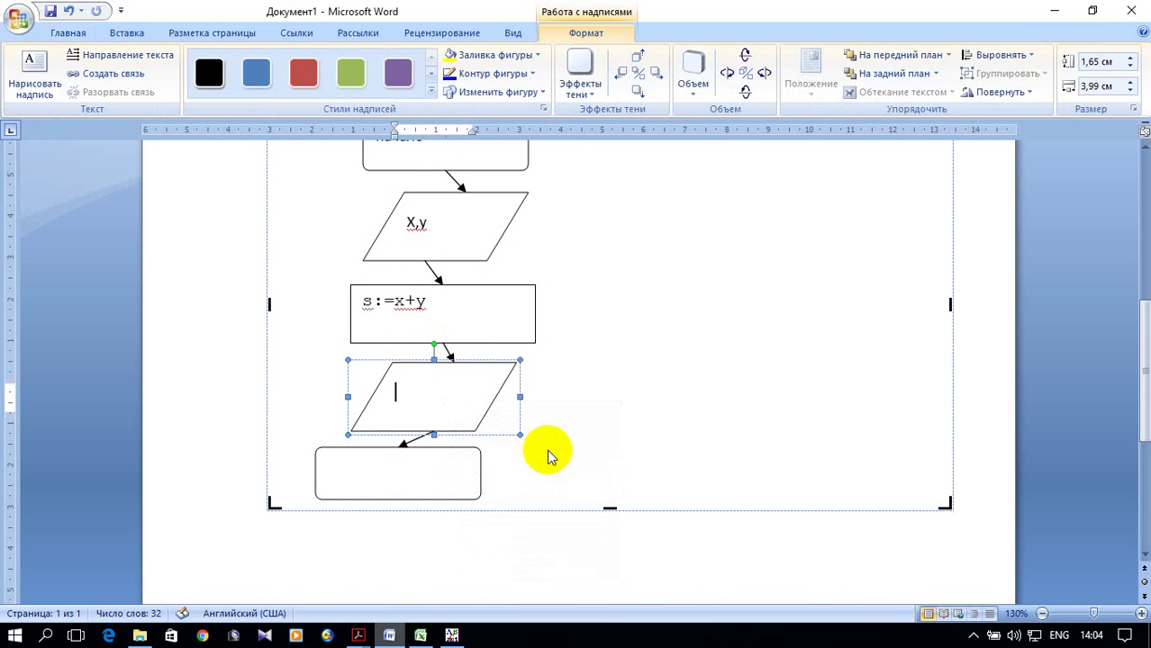
{"action": "type", "text": "ы"}
{"action": "key", "text": "BackSpace"}
{"action": "key", "text": "alt+shift"}
{"action": "scroll", "coordinate": [489, 373], "scroll_direction": "down", "scroll_amount": 3}
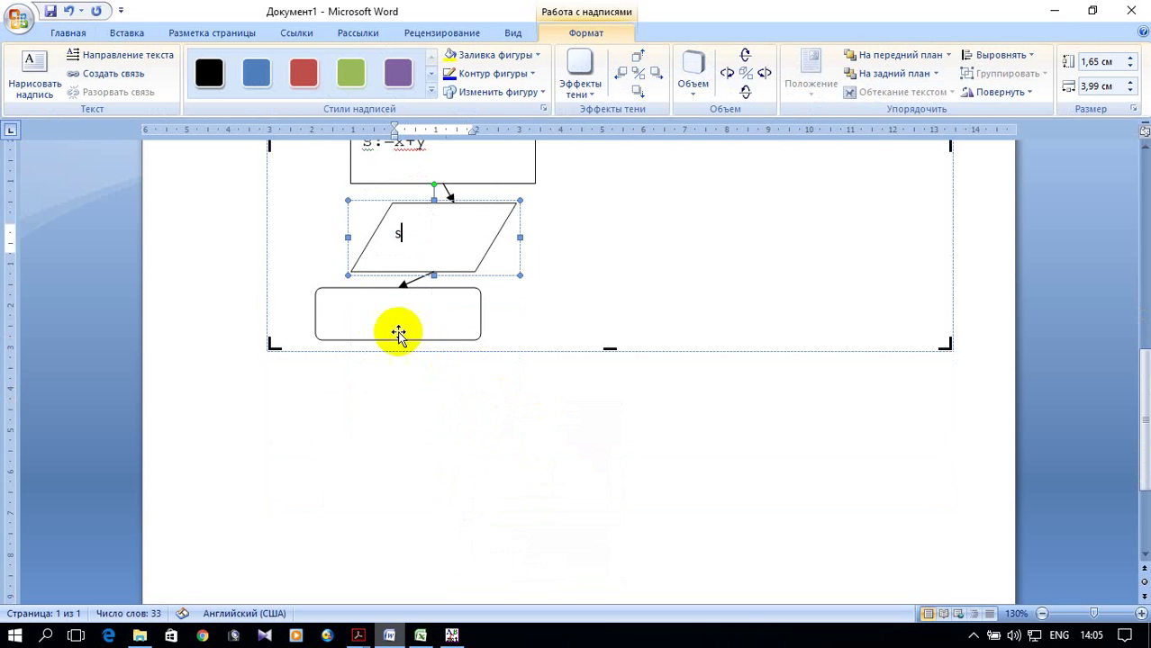
Step: Label the bottom rounded end block 'конец'
{"action": "left_click", "coordinate": [379, 319]}
{"action": "right_click", "coordinate": [379, 319]}
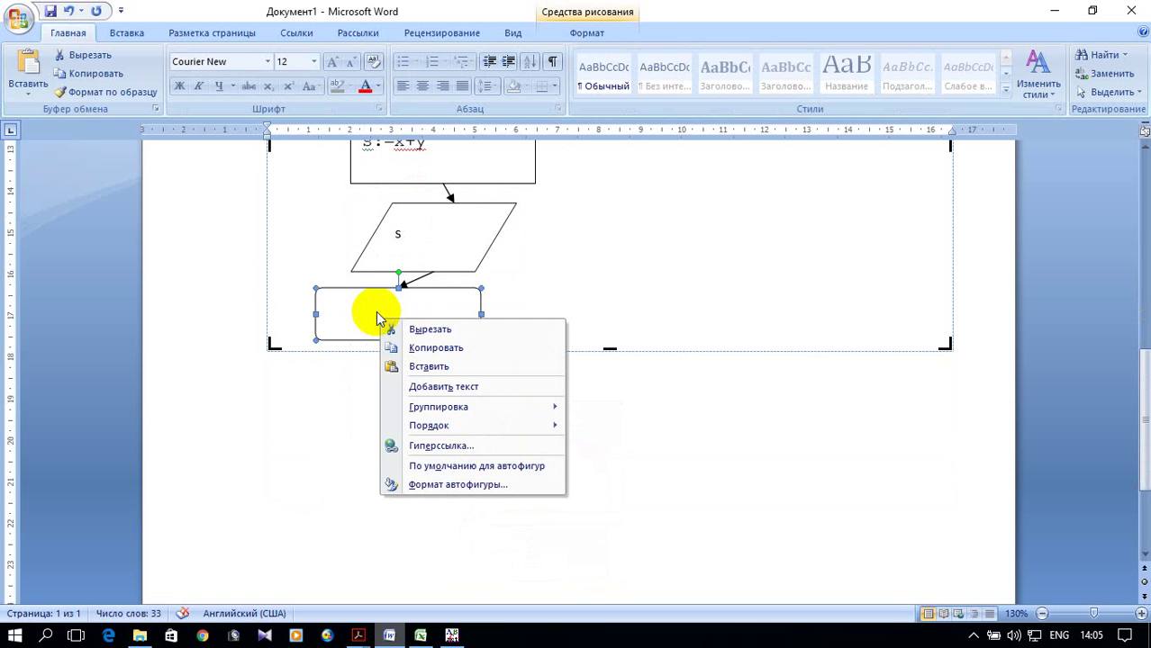
{"action": "left_click", "coordinate": [461, 386]}
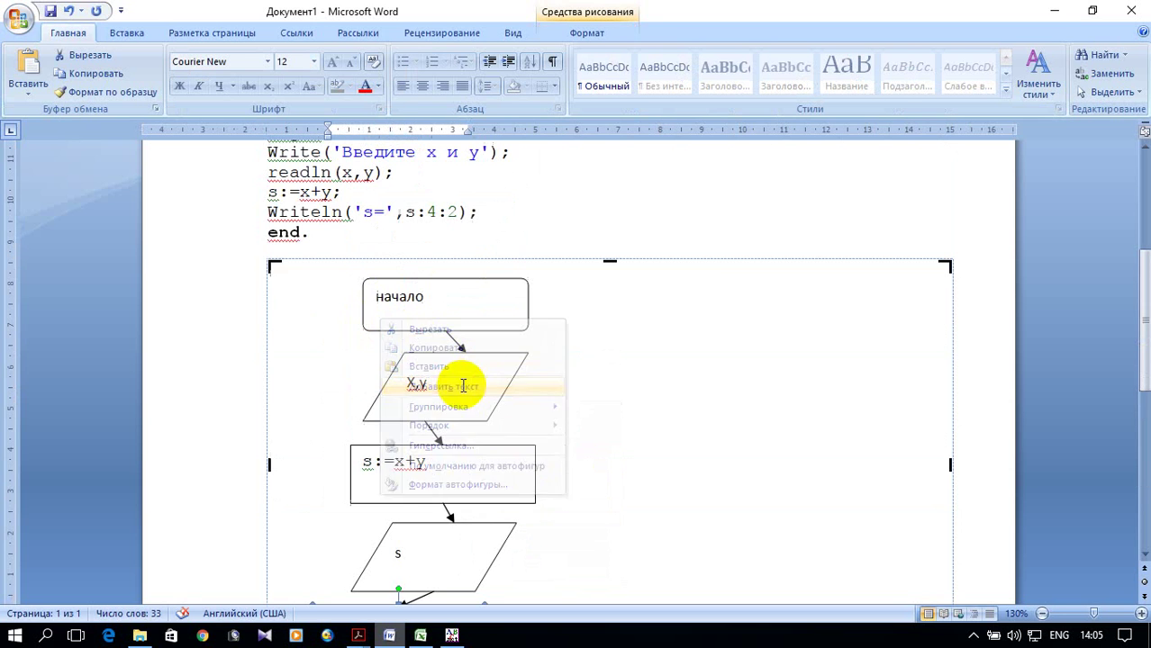
{"action": "scroll", "coordinate": [469, 385], "scroll_direction": "down", "scroll_amount": 5}
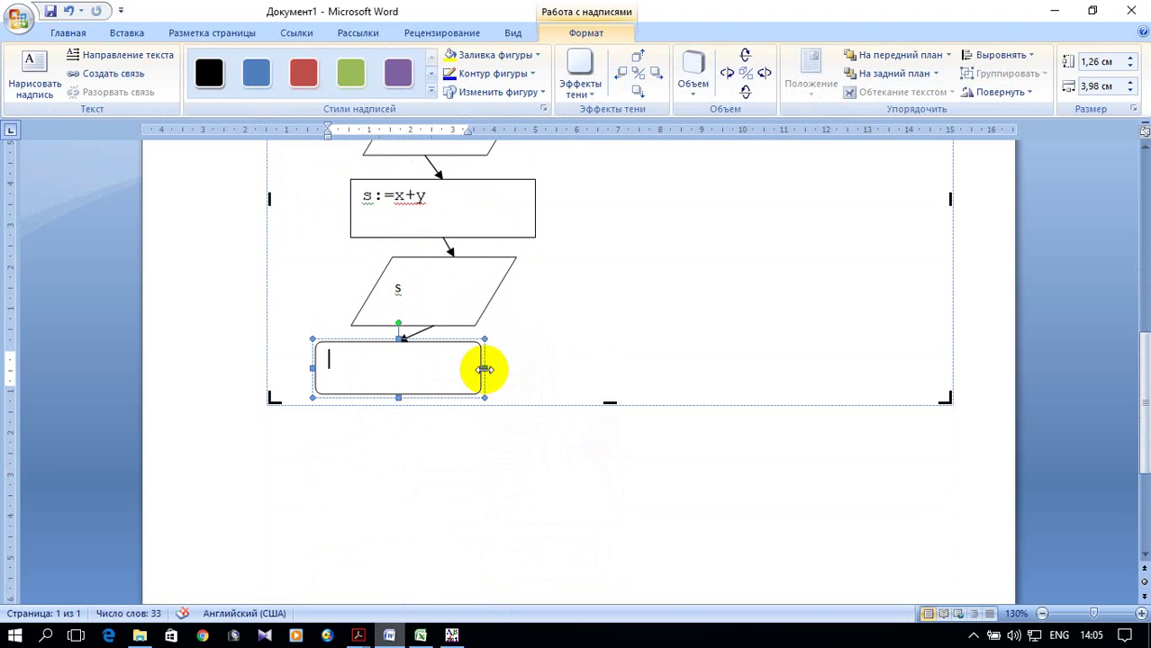
{"action": "type", "text": "конец"}
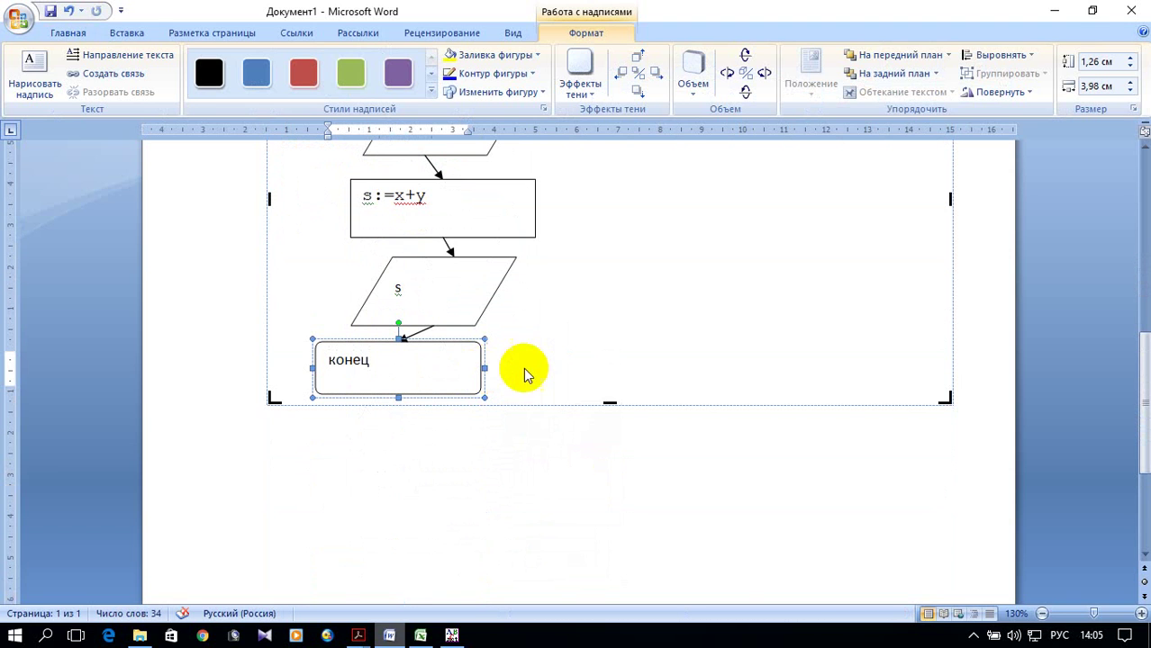
{"action": "scroll", "coordinate": [574, 374], "scroll_direction": "up", "scroll_amount": 5}
{"action": "scroll", "coordinate": [575, 373], "scroll_direction": "up", "scroll_amount": 2}
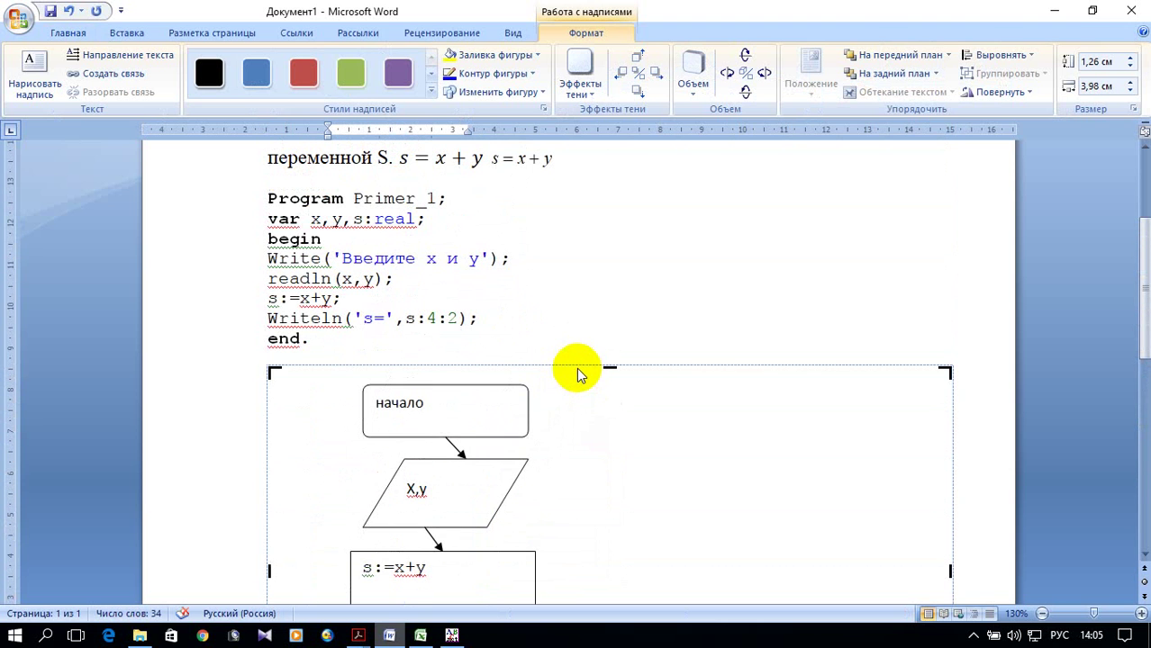
{"action": "left_click", "coordinate": [723, 365]}
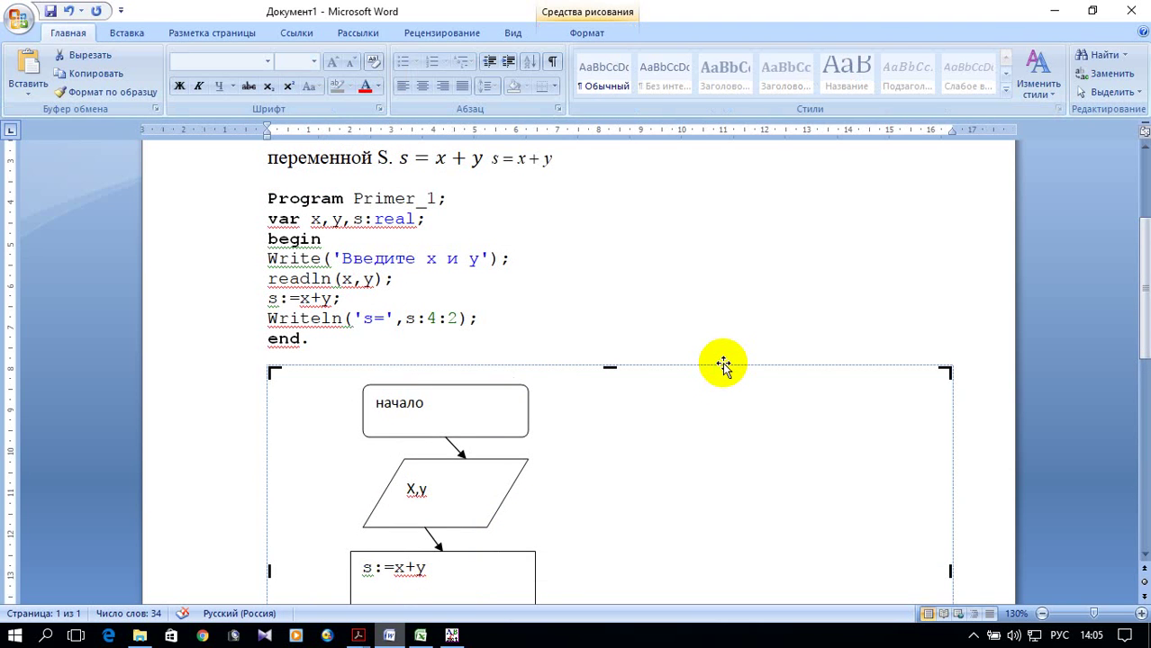
Step: Fit the drawing canvas to the flowchart with Подобрать размер, then show the hidden tray icons
{"action": "right_click", "coordinate": [725, 366]}
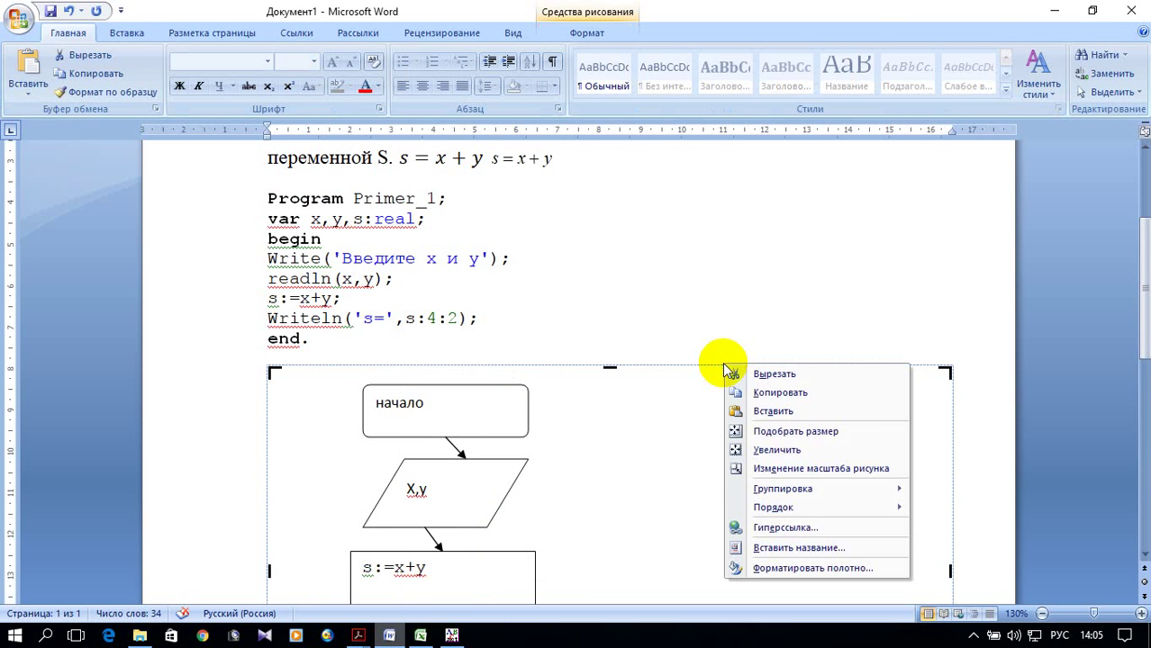
{"action": "left_click", "coordinate": [798, 432]}
{"action": "scroll", "coordinate": [671, 300], "scroll_direction": "down", "scroll_amount": 2}
{"action": "scroll", "coordinate": [669, 300], "scroll_direction": "down", "scroll_amount": 2}
{"action": "scroll", "coordinate": [669, 300], "scroll_direction": "up", "scroll_amount": 2}
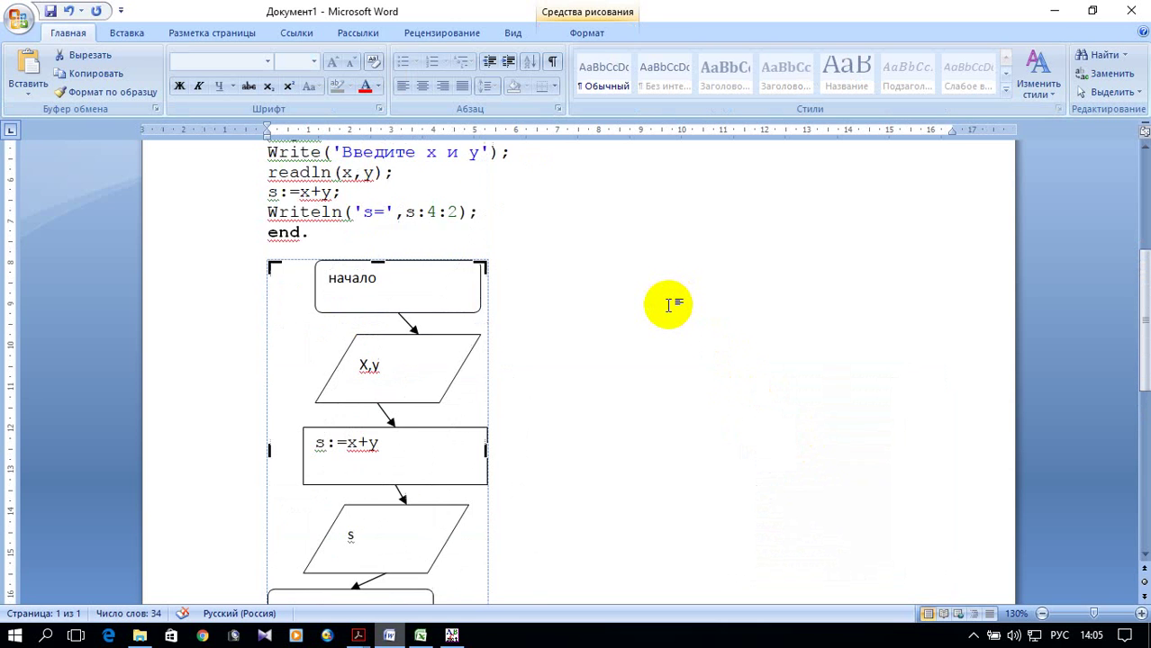
{"action": "scroll", "coordinate": [671, 307], "scroll_direction": "up", "scroll_amount": 3}
{"action": "scroll", "coordinate": [670, 307], "scroll_direction": "up", "scroll_amount": 1}
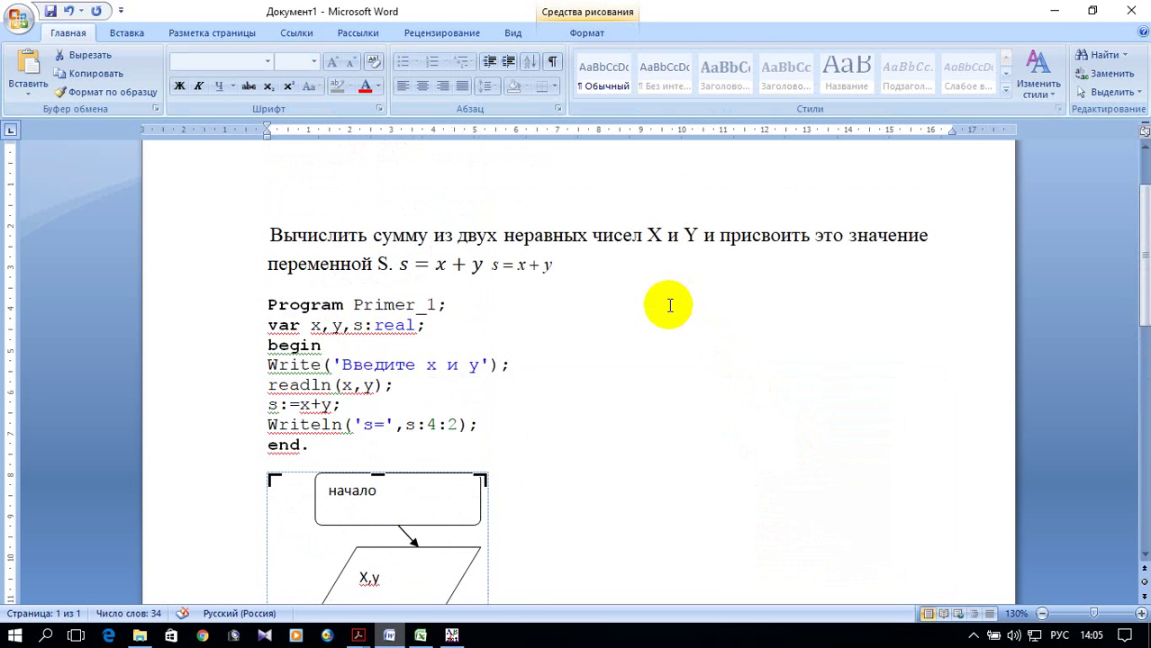
{"action": "scroll", "coordinate": [670, 306], "scroll_direction": "down", "scroll_amount": 1}
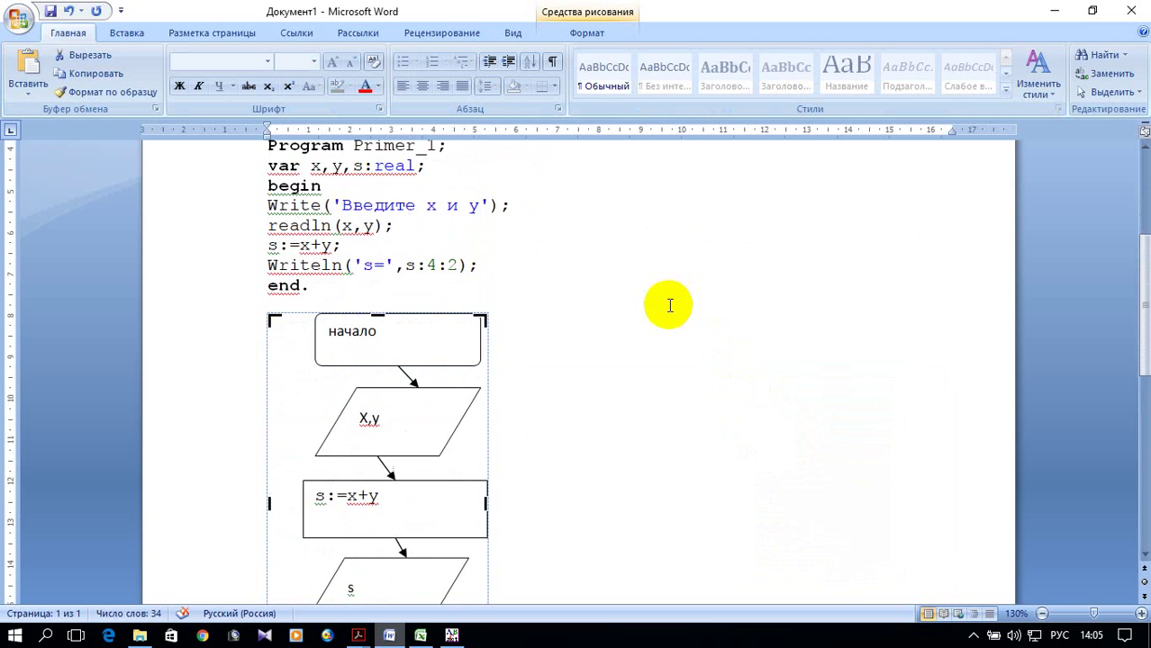
{"action": "scroll", "coordinate": [669, 305], "scroll_direction": "down", "scroll_amount": 3}
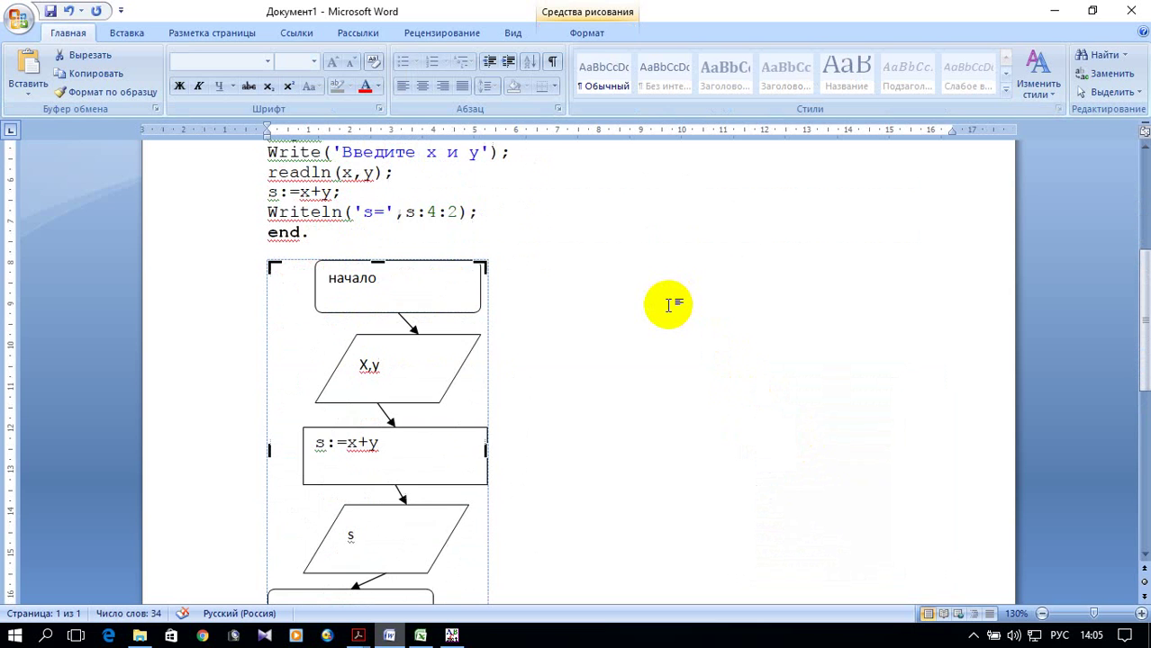
{"action": "scroll", "coordinate": [669, 306], "scroll_direction": "down", "scroll_amount": 3}
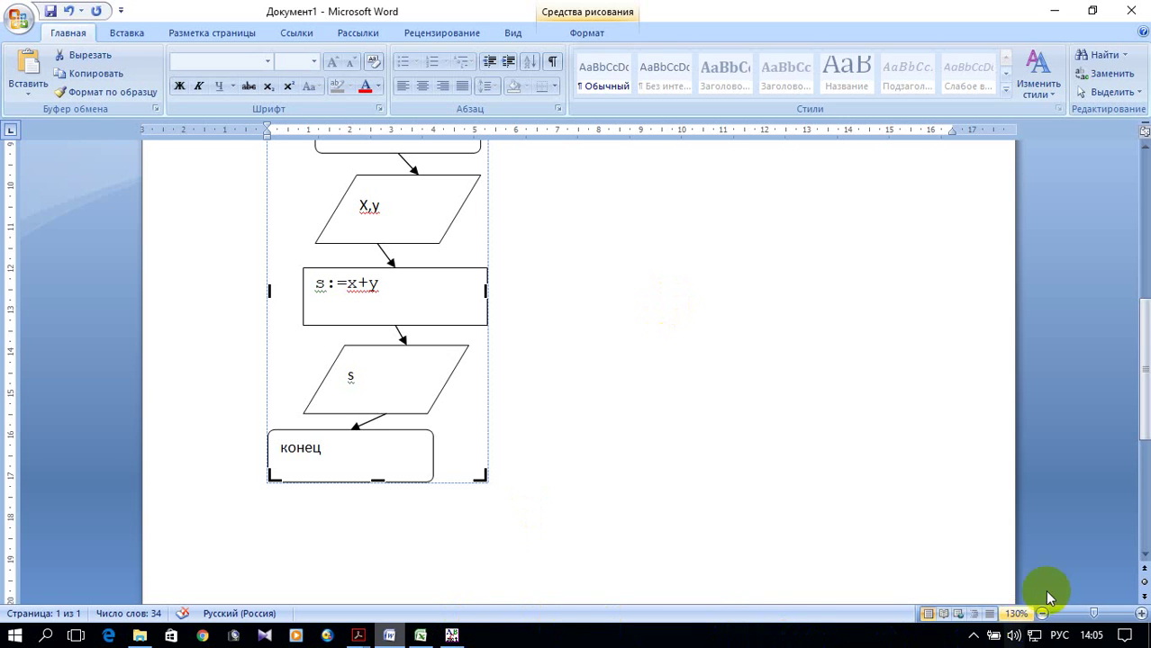
{"action": "left_click", "coordinate": [964, 637]}
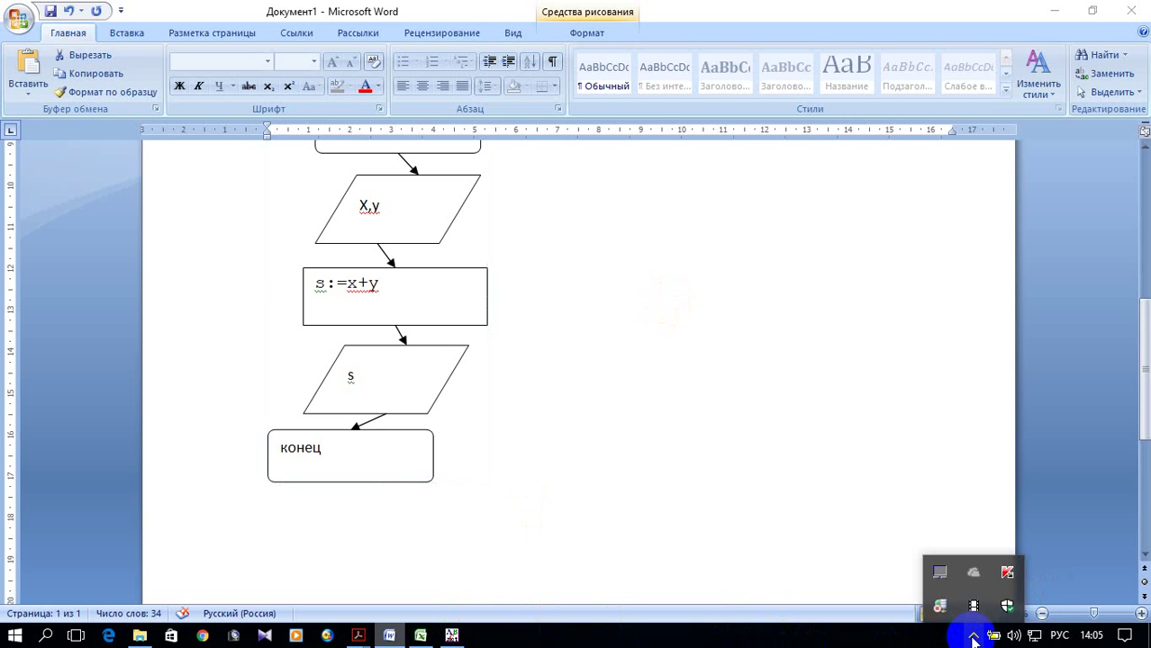